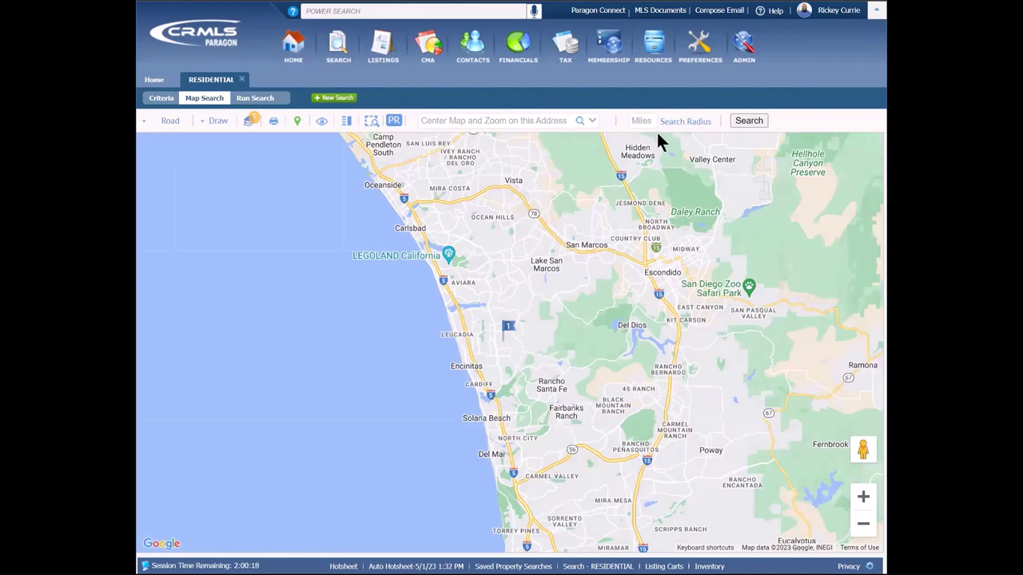
Step: Run a 1.5-mile radius search around the subject property and center the circle over Olivenhain
{"action": "left_click", "coordinate": [648, 120]}
{"action": "type", "text": "1.5"}
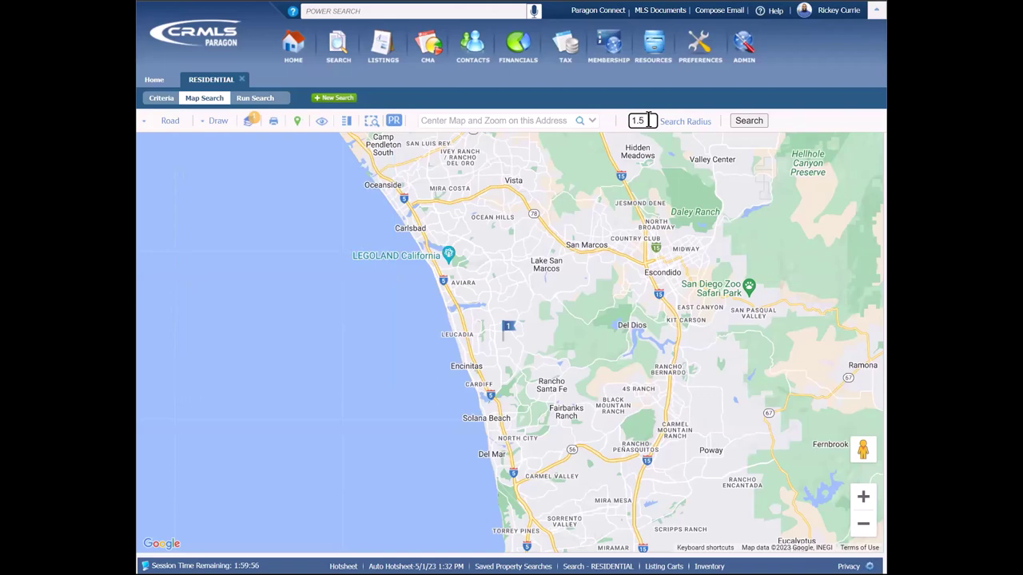
{"action": "left_click", "coordinate": [692, 122]}
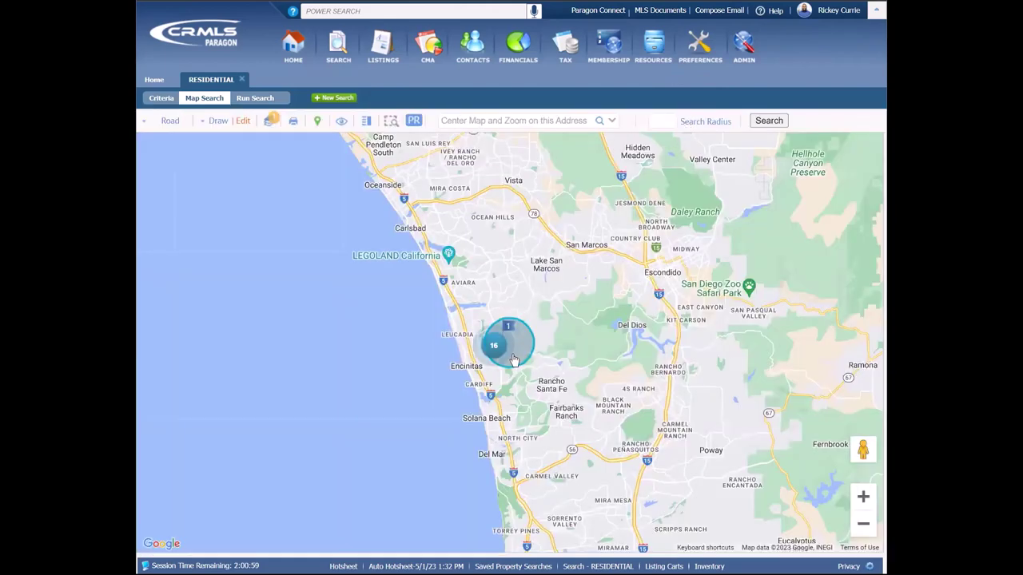
{"action": "scroll", "coordinate": [511, 354], "scroll_direction": "up", "scroll_amount": 1}
{"action": "scroll", "coordinate": [511, 354], "scroll_direction": "up", "scroll_amount": 3}
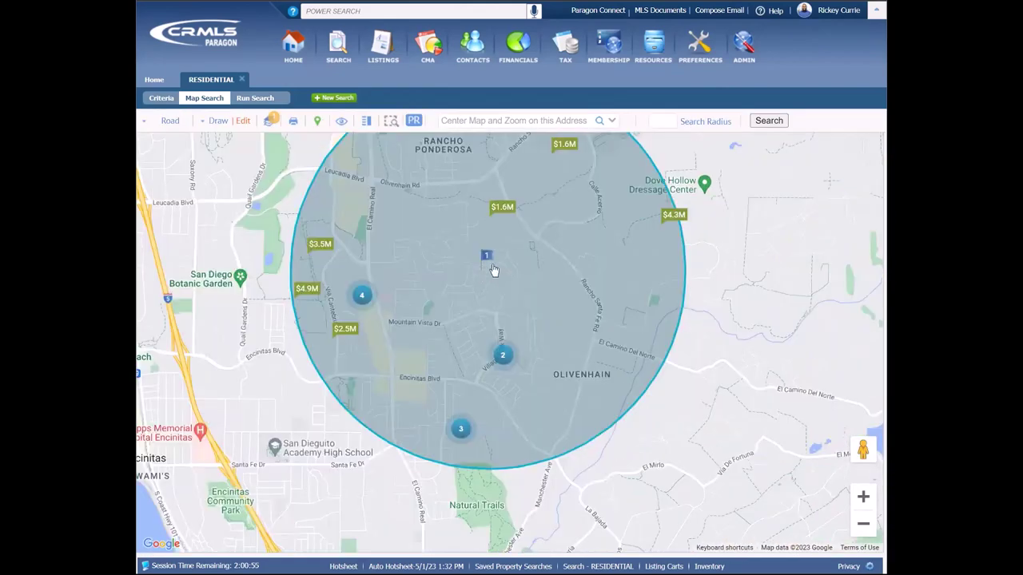
{"action": "left_click_drag", "start_coordinate": [731, 345], "coordinate": [680, 421]}
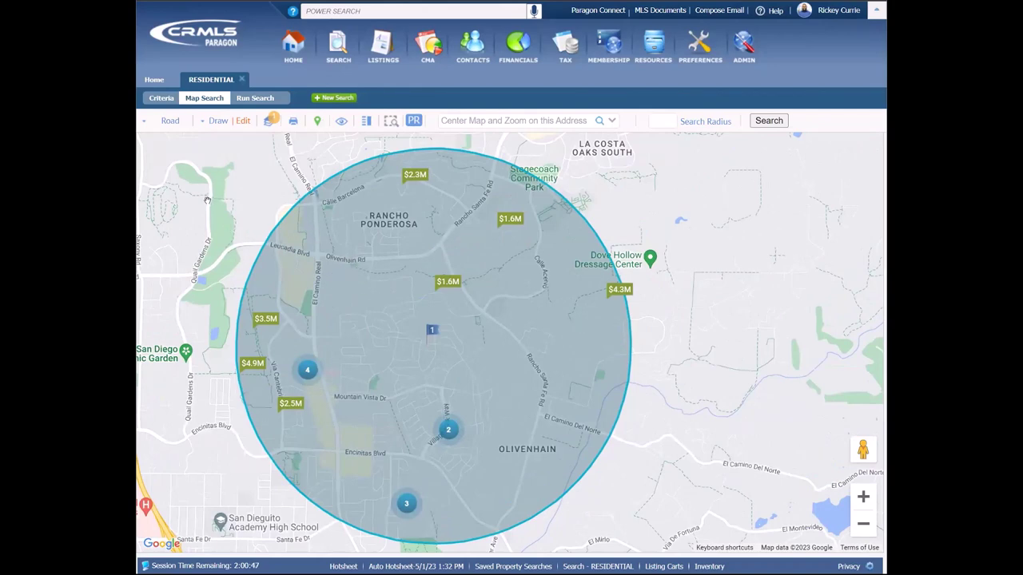
Step: On the Criteria form, set Property Sub Type to SFR - Single Family Residence
{"action": "left_click", "coordinate": [162, 98]}
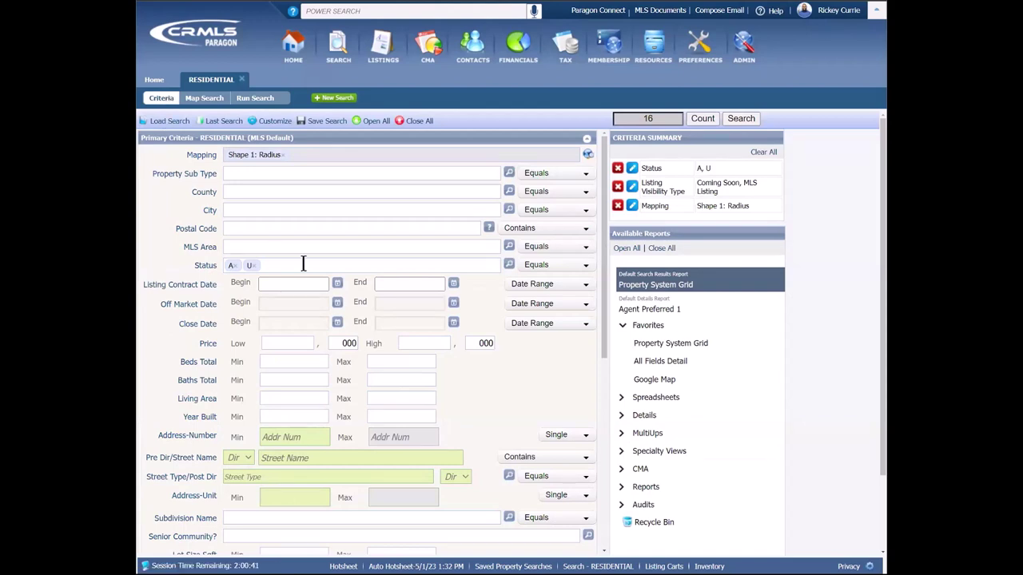
{"action": "left_click", "coordinate": [246, 175]}
{"action": "type", "text": "sf"}
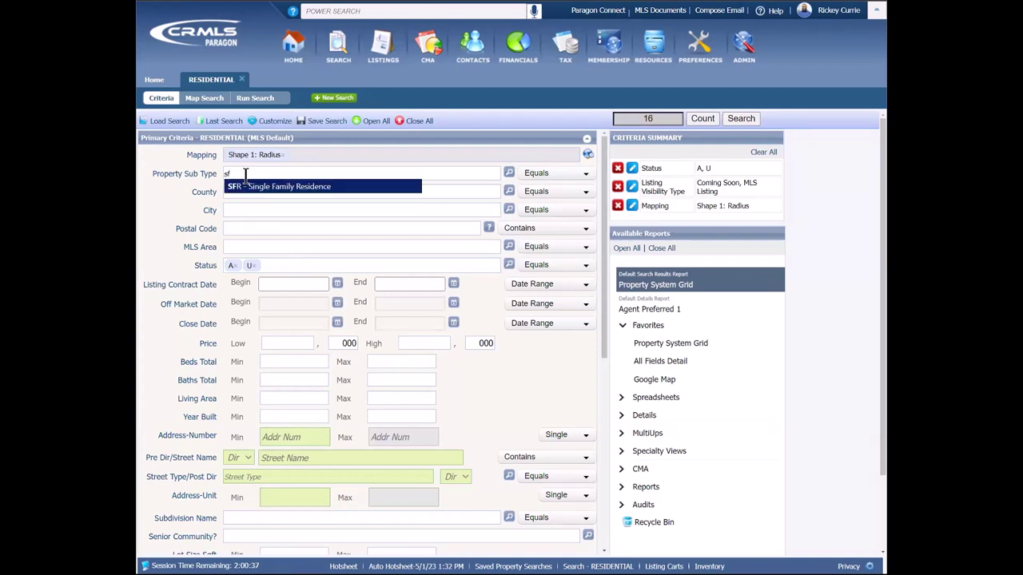
{"action": "left_click", "coordinate": [256, 193]}
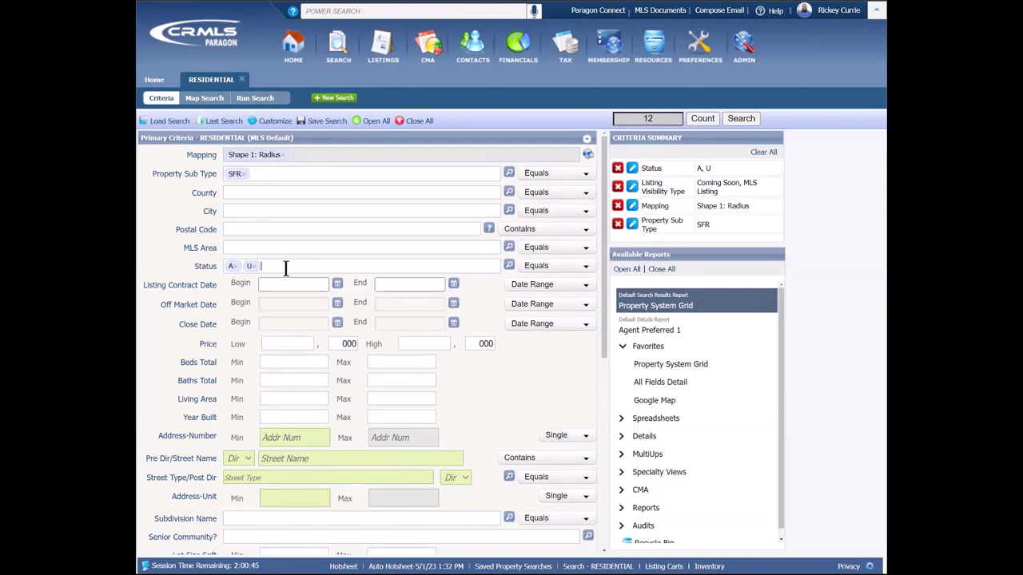
Step: Add P - Pending and S - Closed to the A and U statuses
{"action": "type", "text": "p"}
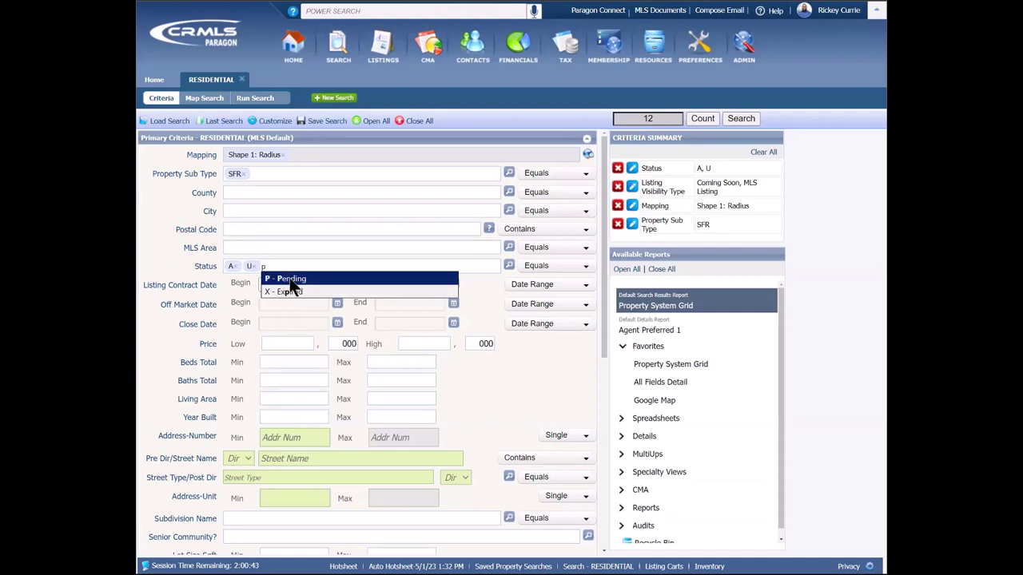
{"action": "left_click", "coordinate": [289, 279]}
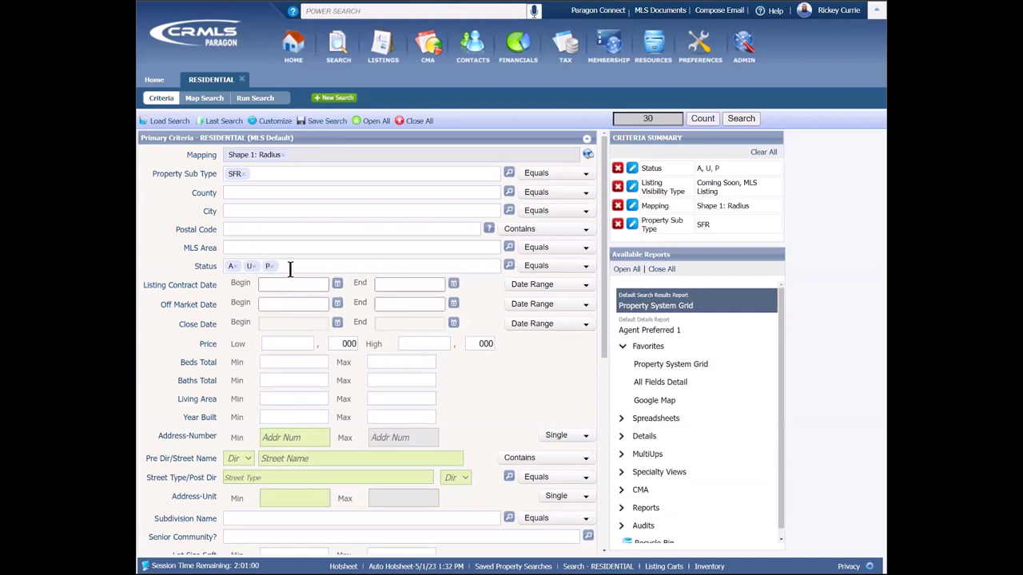
{"action": "type", "text": "s"}
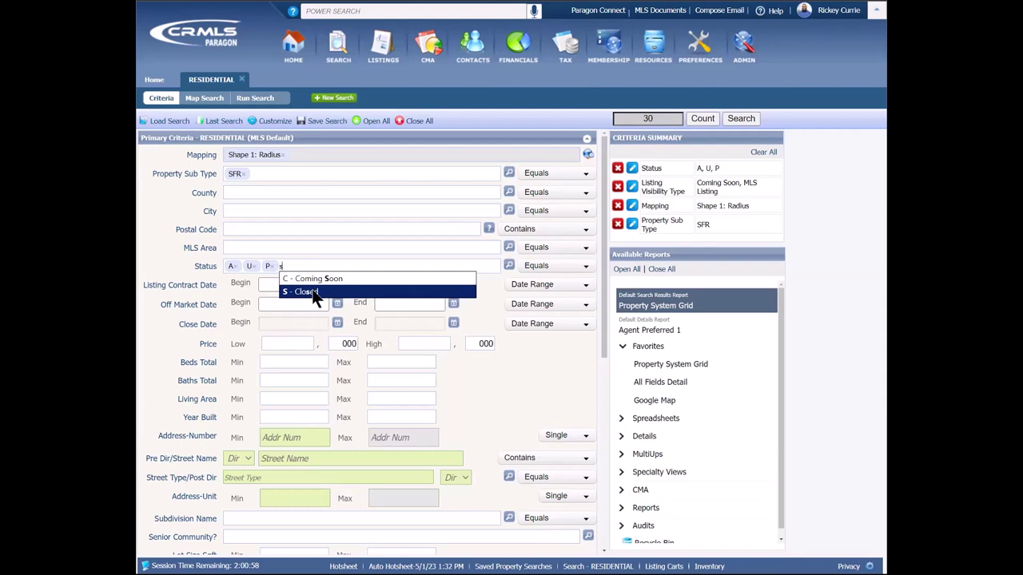
{"action": "left_click", "coordinate": [311, 293]}
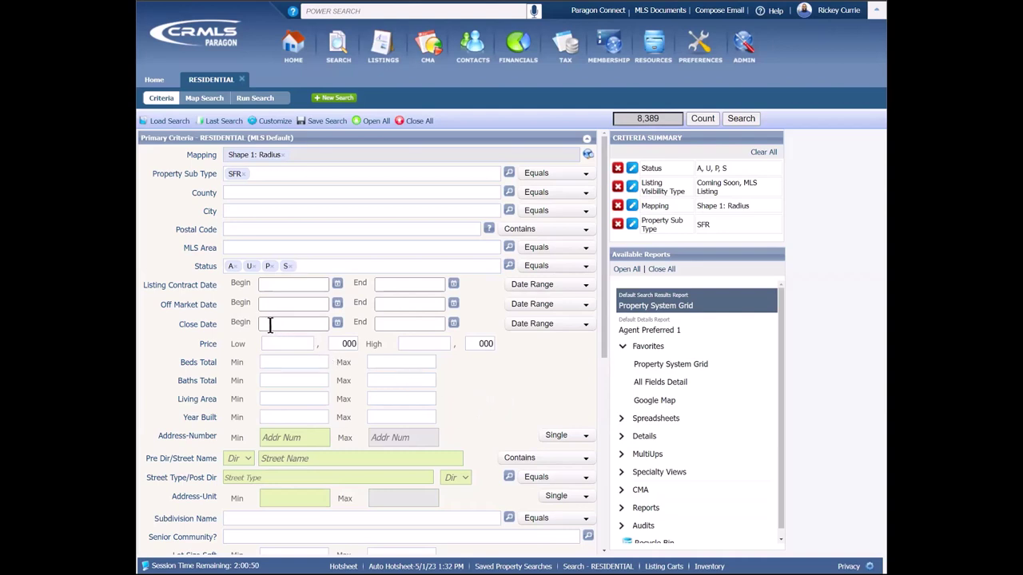
Step: Set the Close Date range to the 90 Days Back preset
{"action": "left_click", "coordinate": [298, 324]}
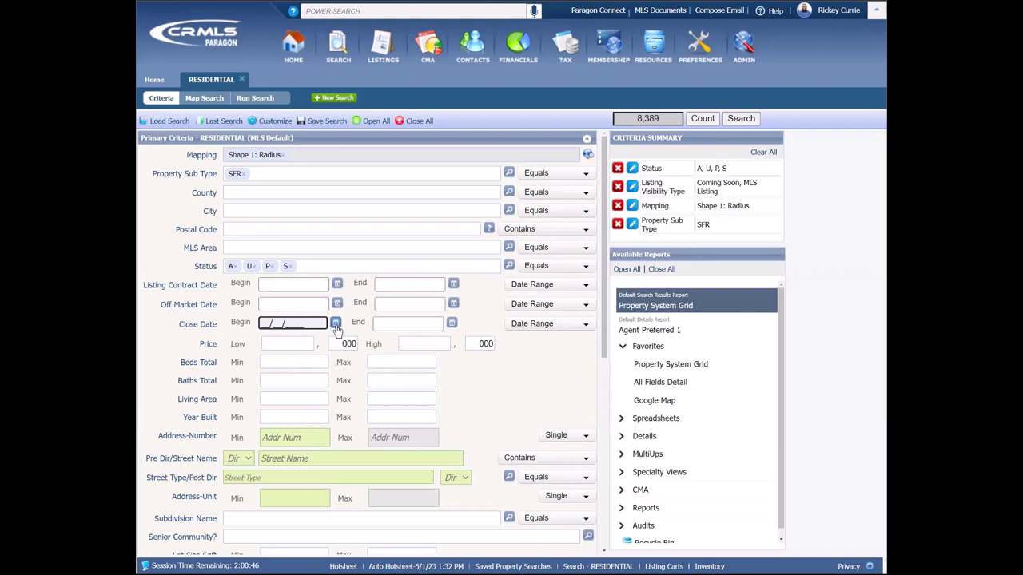
{"action": "left_click", "coordinate": [336, 322]}
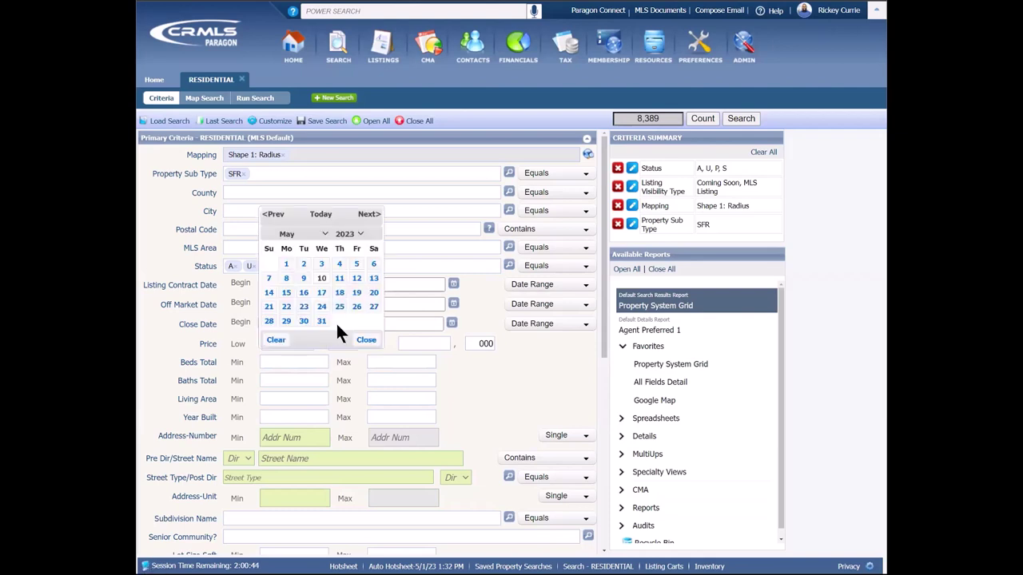
{"action": "left_click", "coordinate": [517, 367]}
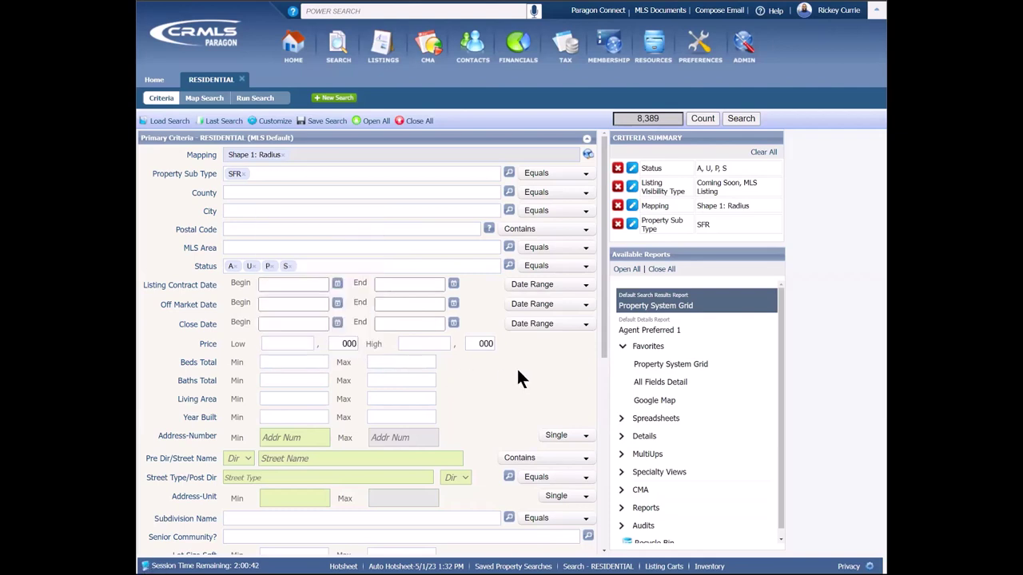
{"action": "left_click", "coordinate": [557, 329]}
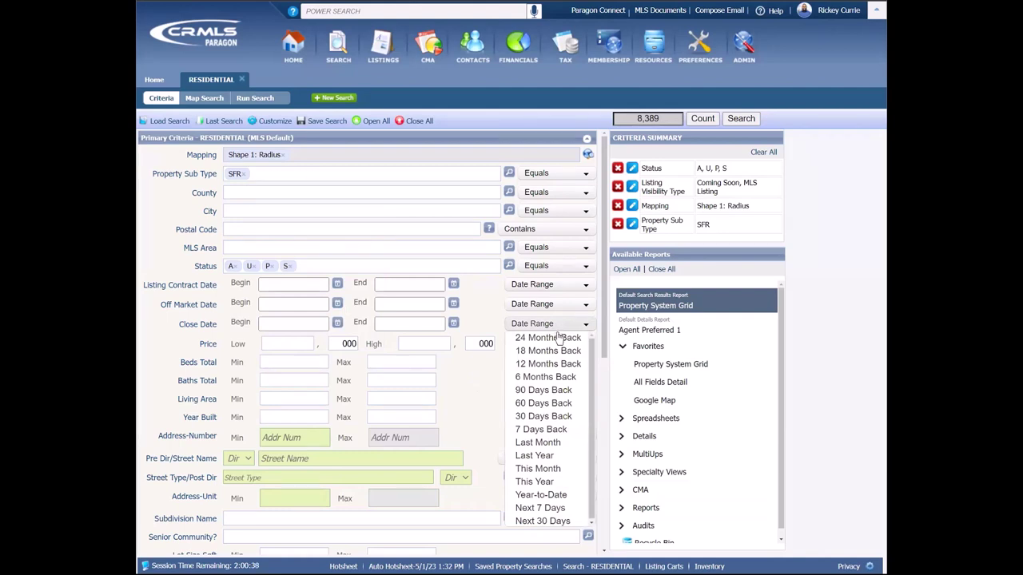
{"action": "left_click", "coordinate": [542, 391]}
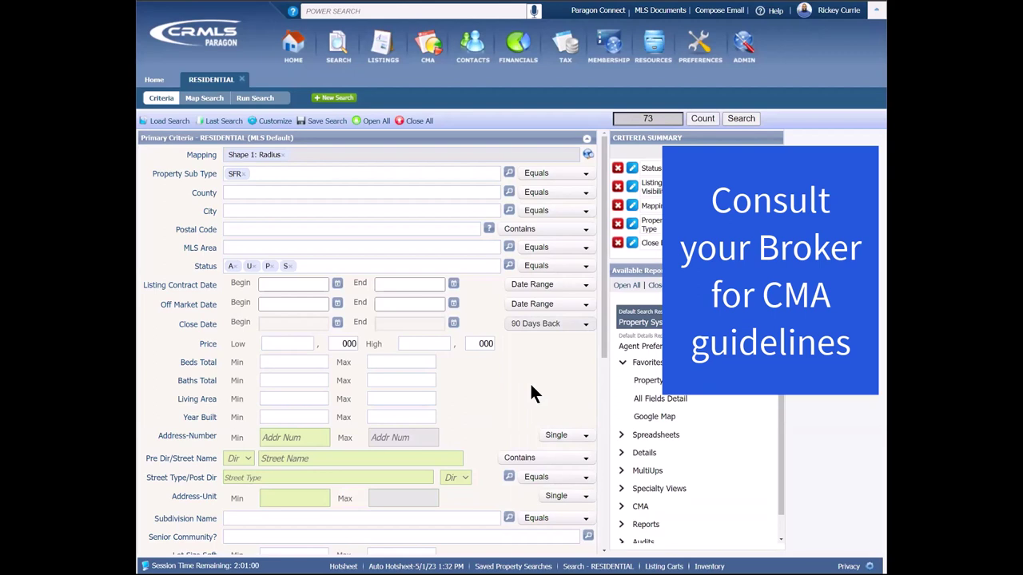
Step: Enter a minimum of 3 beds and a 3–3 bathroom range
{"action": "left_click", "coordinate": [294, 363]}
{"action": "type", "text": "3"}
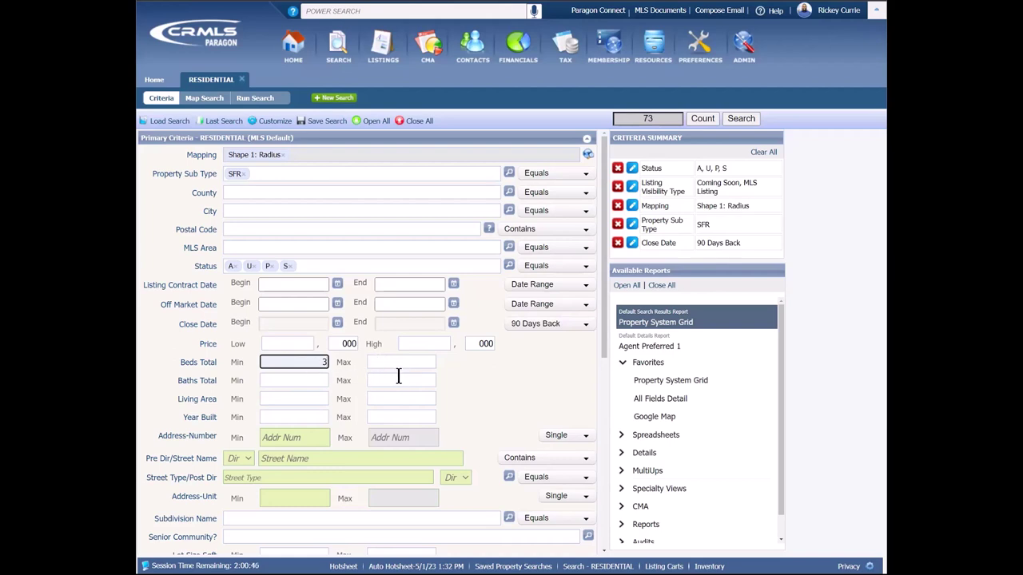
{"action": "left_click", "coordinate": [377, 361]}
{"action": "type", "text": "3"}
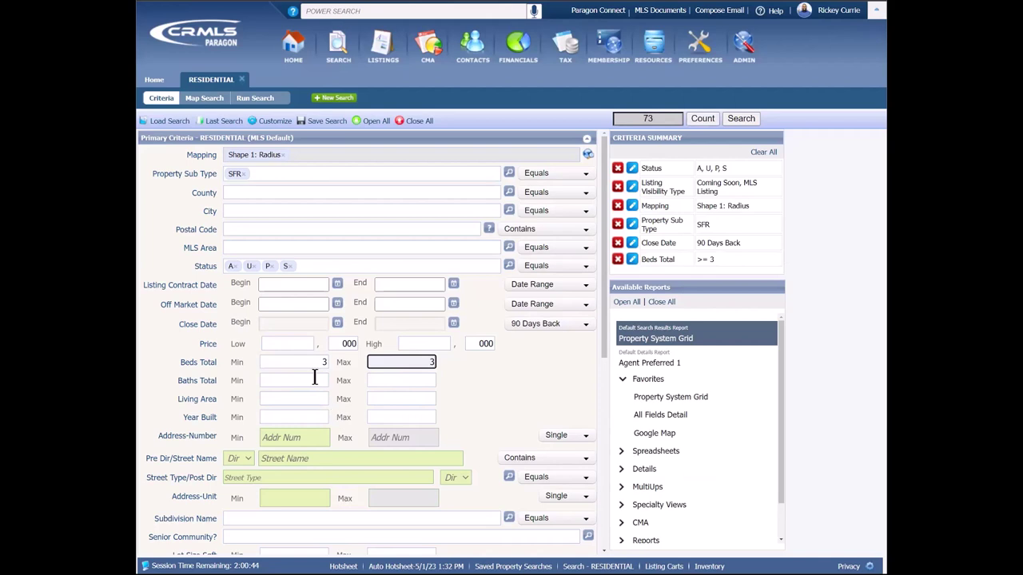
{"action": "key", "text": "Tab"}
{"action": "type", "text": "3"}
{"action": "left_click", "coordinate": [421, 379]}
{"action": "type", "text": "3"}
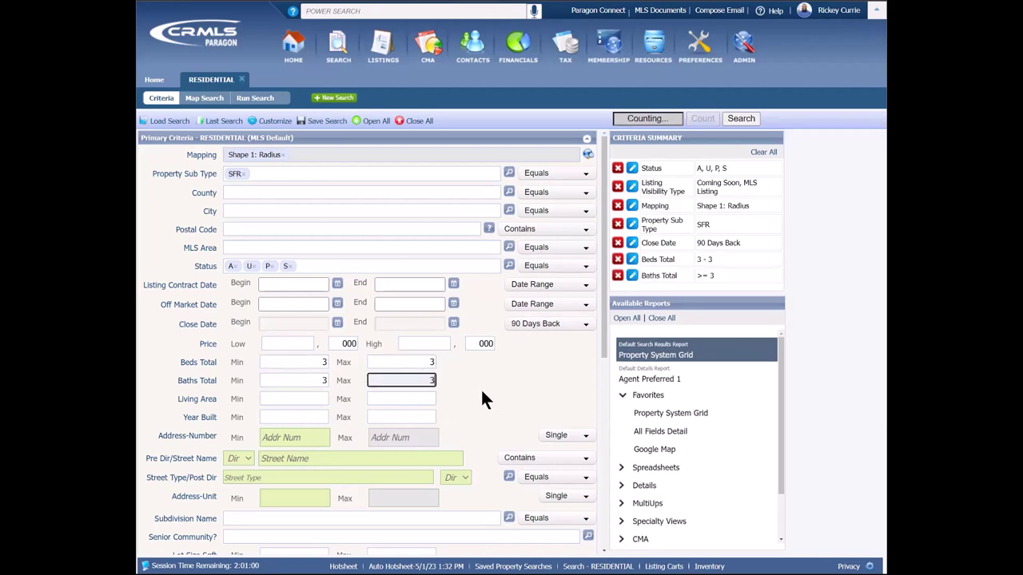
{"action": "left_click", "coordinate": [473, 388]}
Step: Set living area to 1800–2100, widen beds to 3–4, and run the search
{"action": "left_click", "coordinate": [307, 399]}
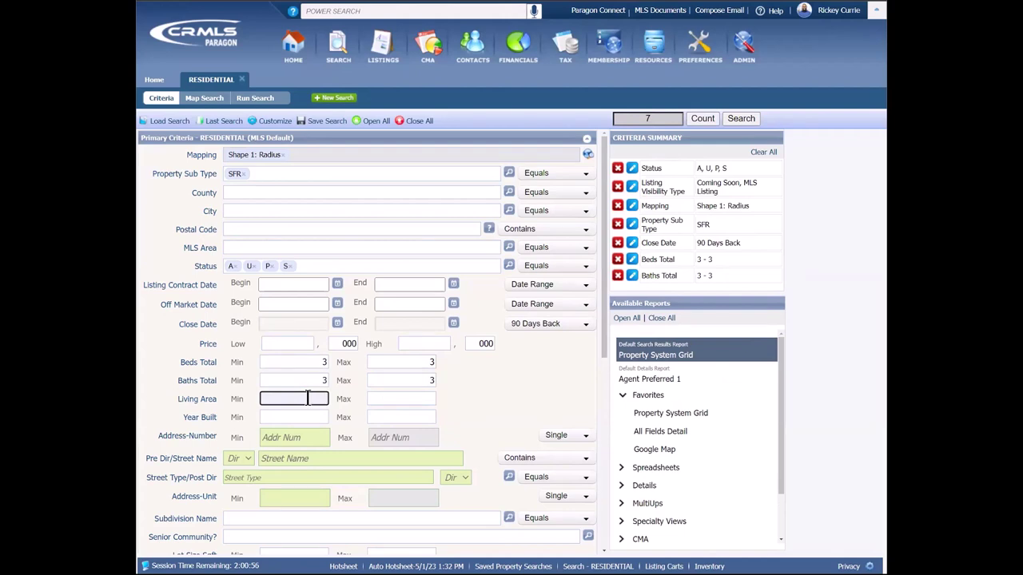
{"action": "type", "text": "1800"}
{"action": "key", "text": "Tab"}
{"action": "type", "text": "2100"}
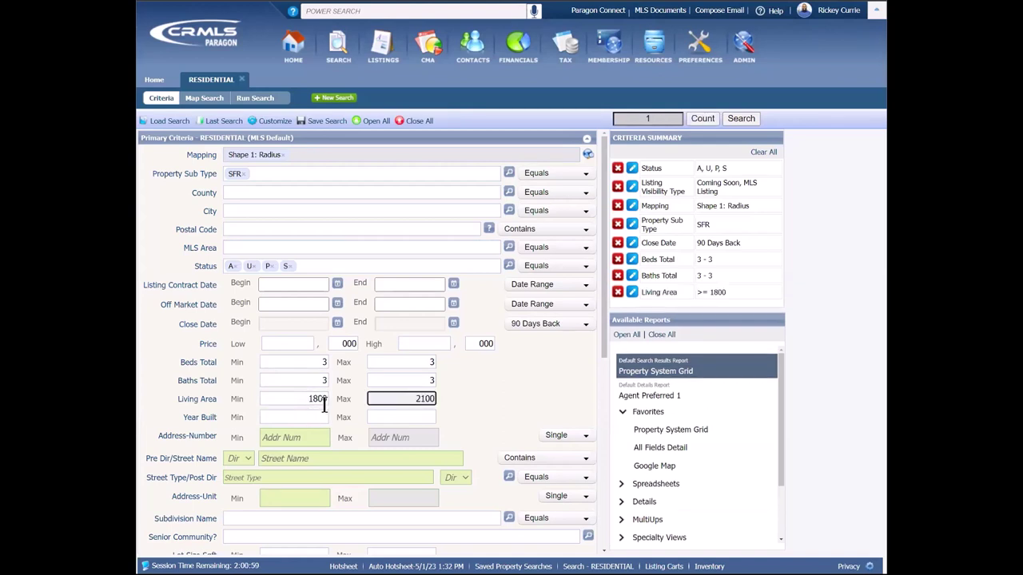
{"action": "left_click", "coordinate": [478, 384]}
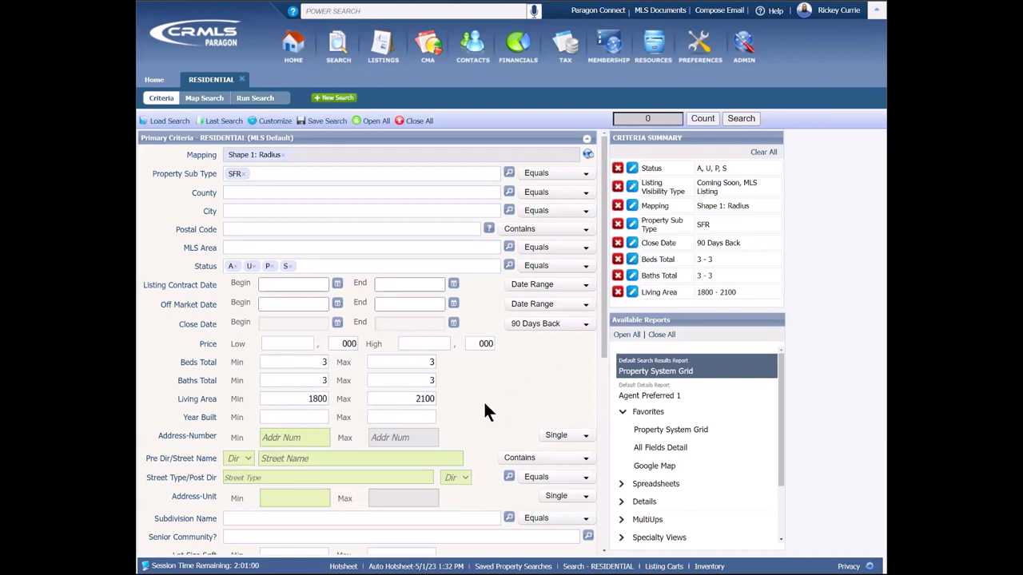
{"action": "double_click", "coordinate": [430, 362]}
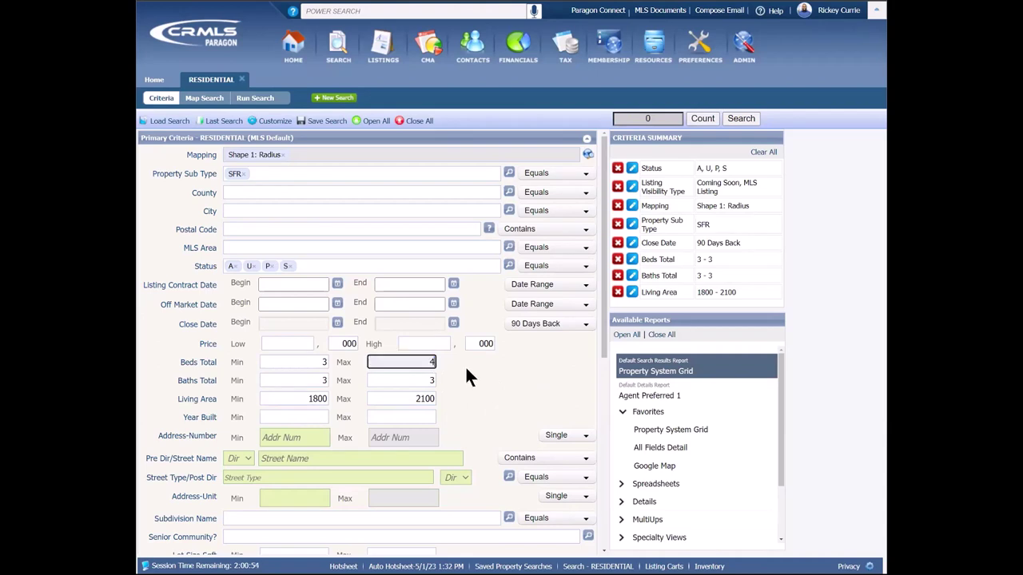
{"action": "type", "text": "4"}
{"action": "left_click", "coordinate": [465, 365]}
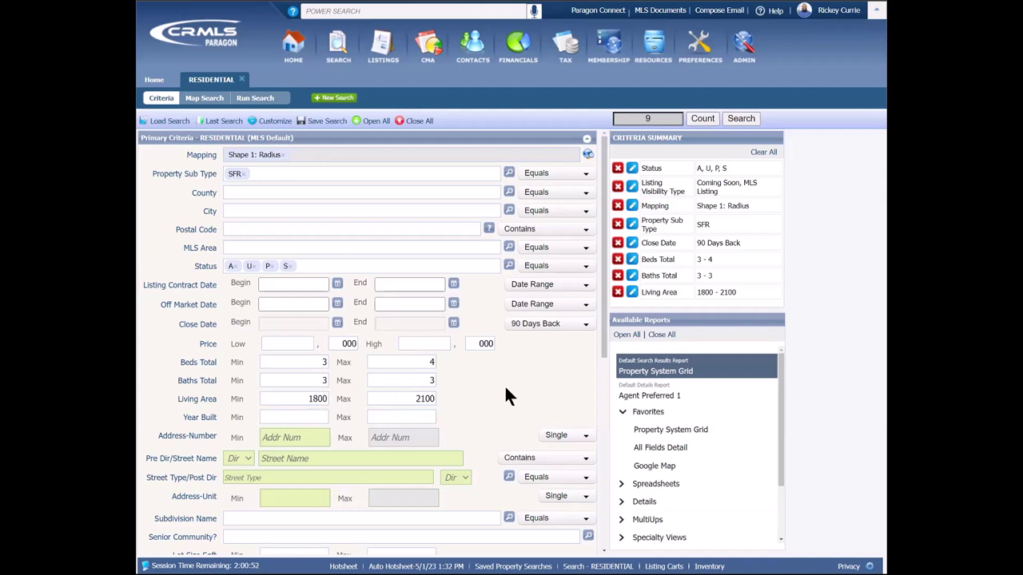
{"action": "left_click", "coordinate": [742, 119]}
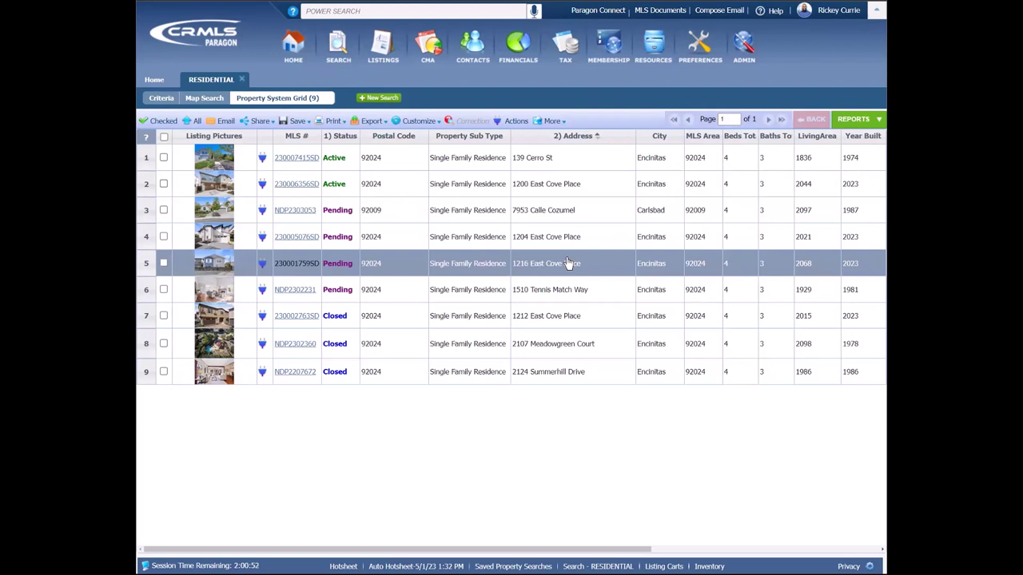
{"action": "left_click", "coordinate": [867, 122]}
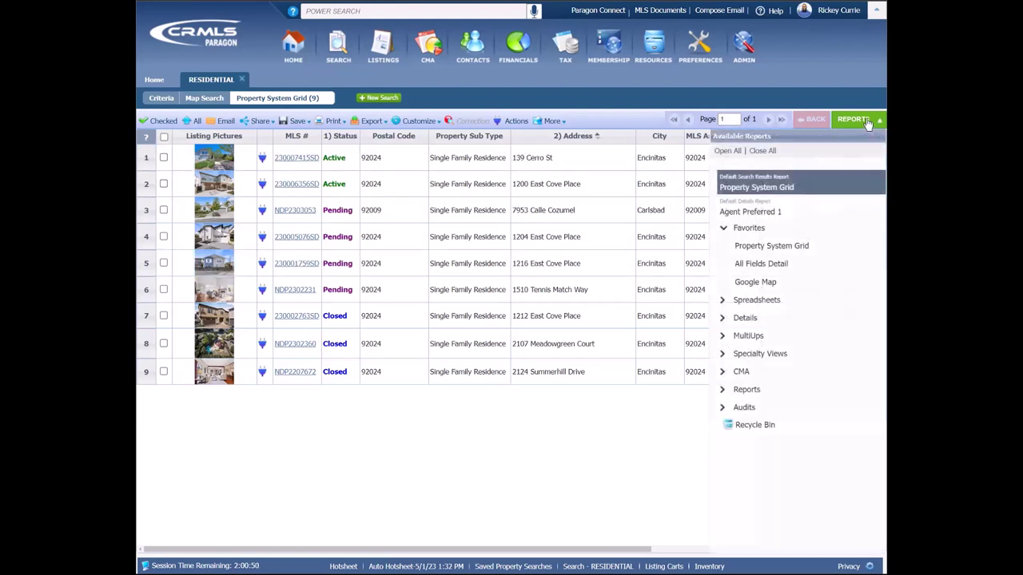
{"action": "left_click", "coordinate": [752, 374]}
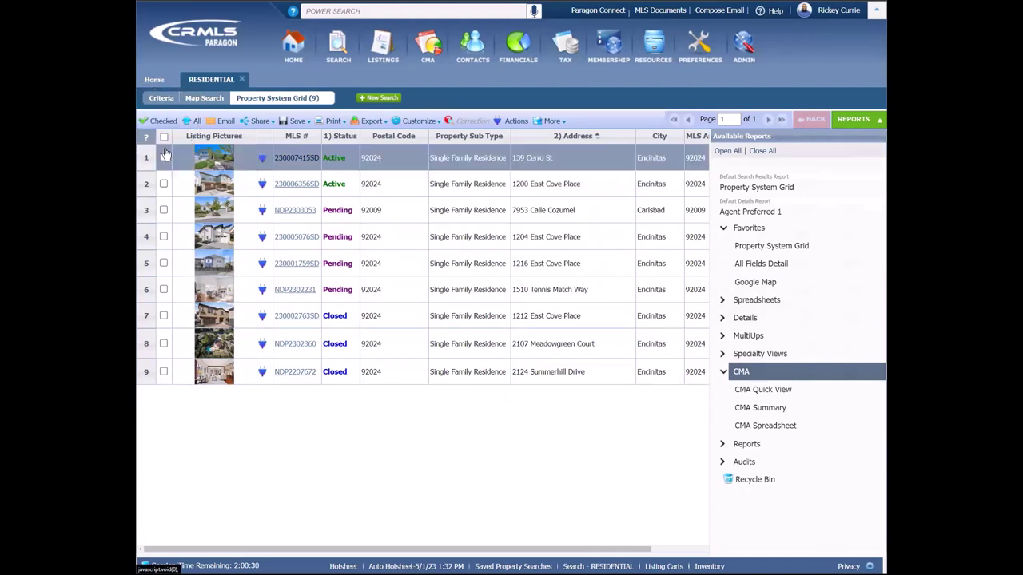
{"action": "left_click", "coordinate": [415, 157]}
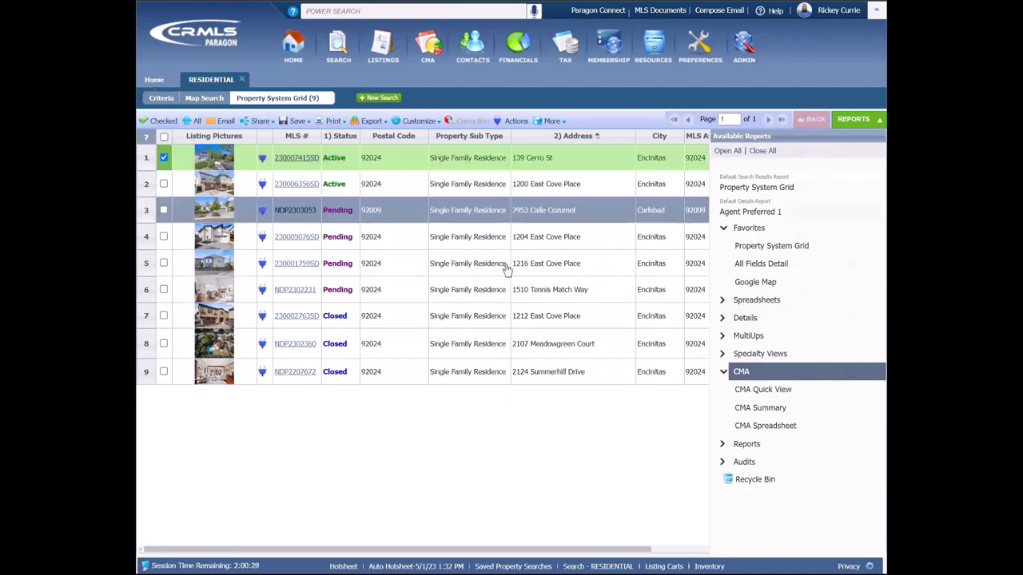
{"action": "left_click", "coordinate": [872, 119]}
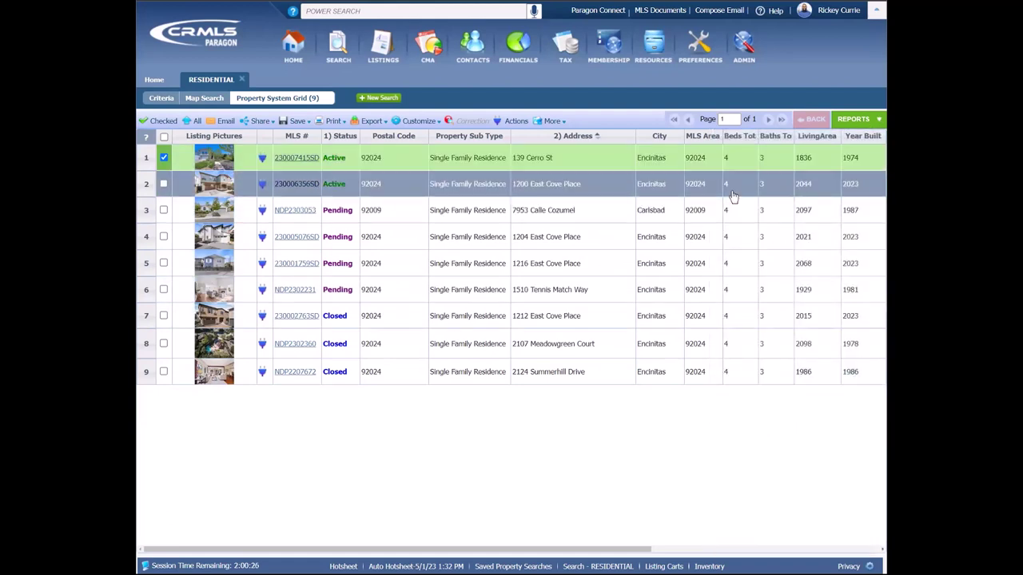
{"action": "left_click", "coordinate": [678, 236]}
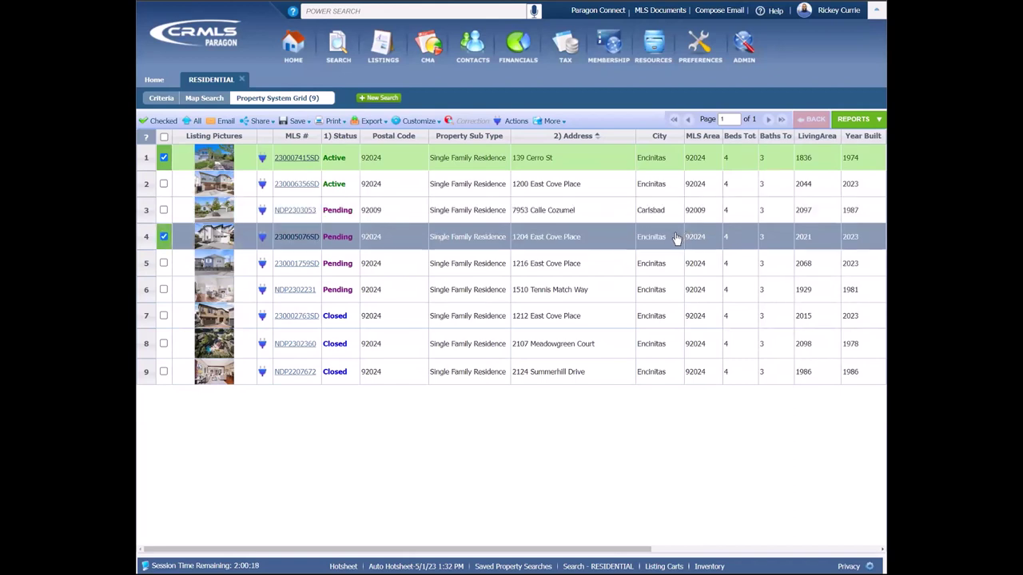
{"action": "left_click", "coordinate": [664, 288]}
{"action": "left_click", "coordinate": [651, 317]}
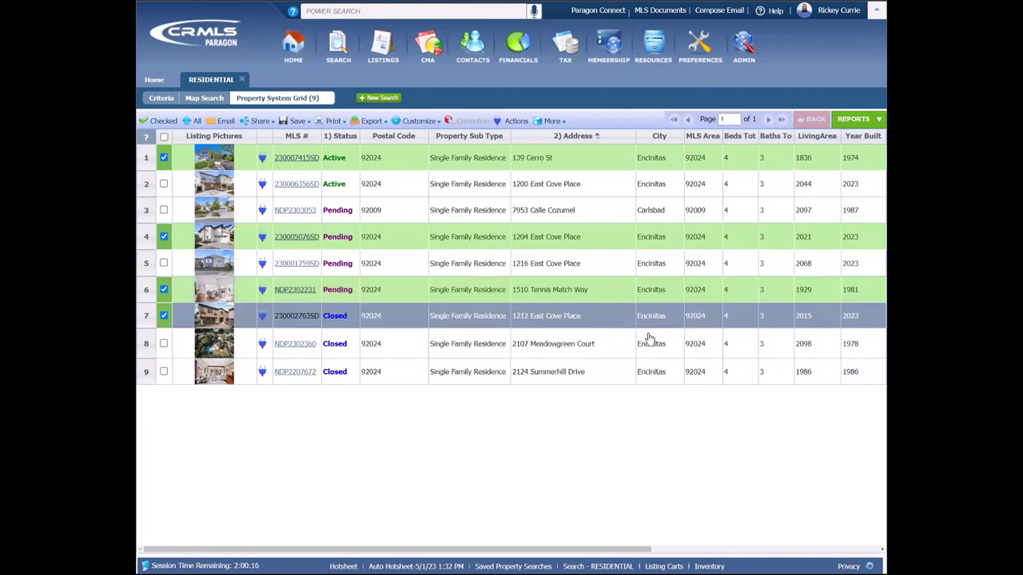
{"action": "left_click", "coordinate": [647, 340]}
{"action": "left_click", "coordinate": [646, 371]}
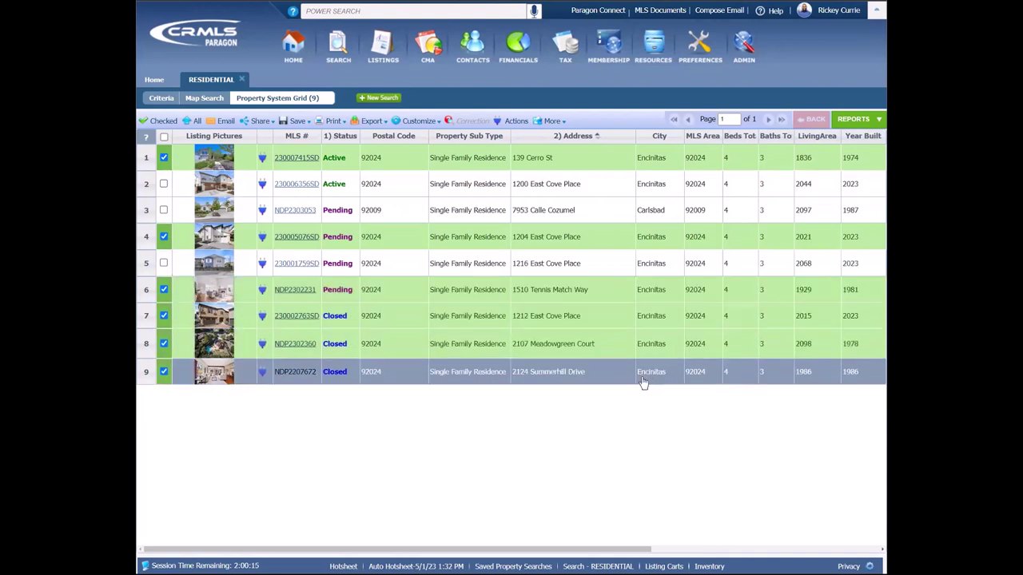
{"action": "left_click", "coordinate": [852, 120]}
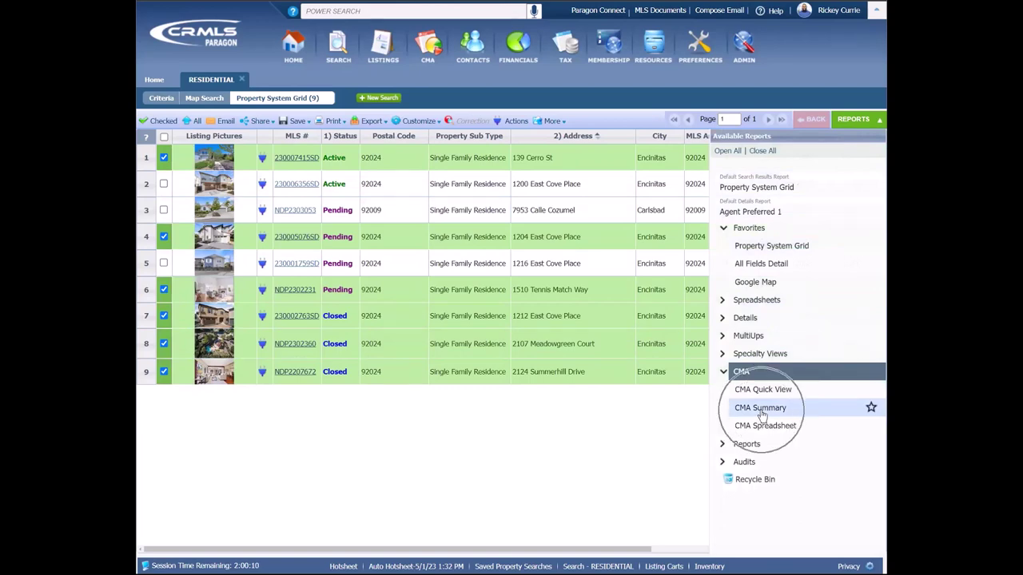
{"action": "left_click", "coordinate": [760, 408]}
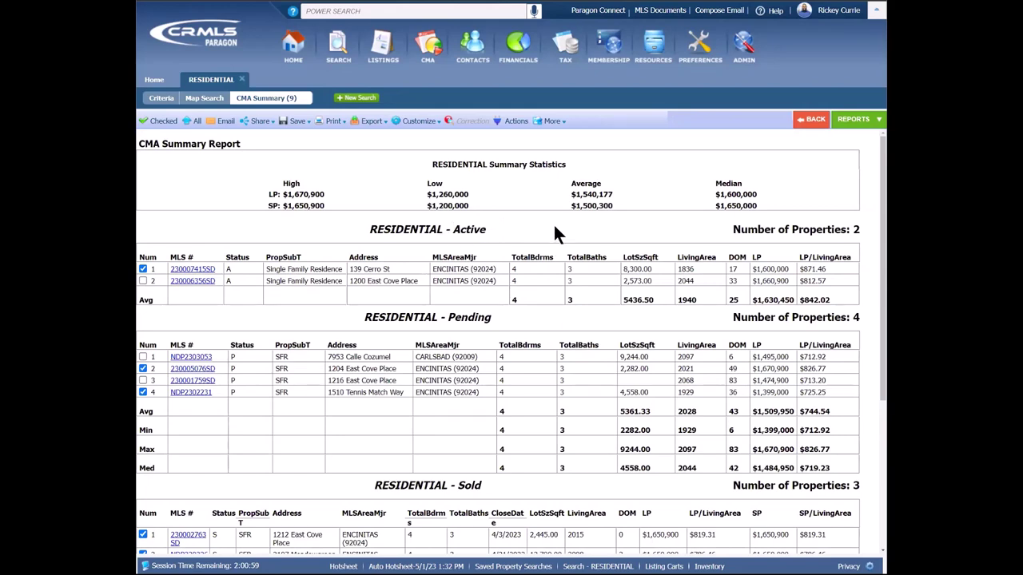
Step: Review the CMA Summary and filter it to the six checked listings only
{"action": "scroll", "coordinate": [768, 211], "scroll_direction": "down", "scroll_amount": 2}
{"action": "scroll", "coordinate": [783, 206], "scroll_direction": "up", "scroll_amount": 1}
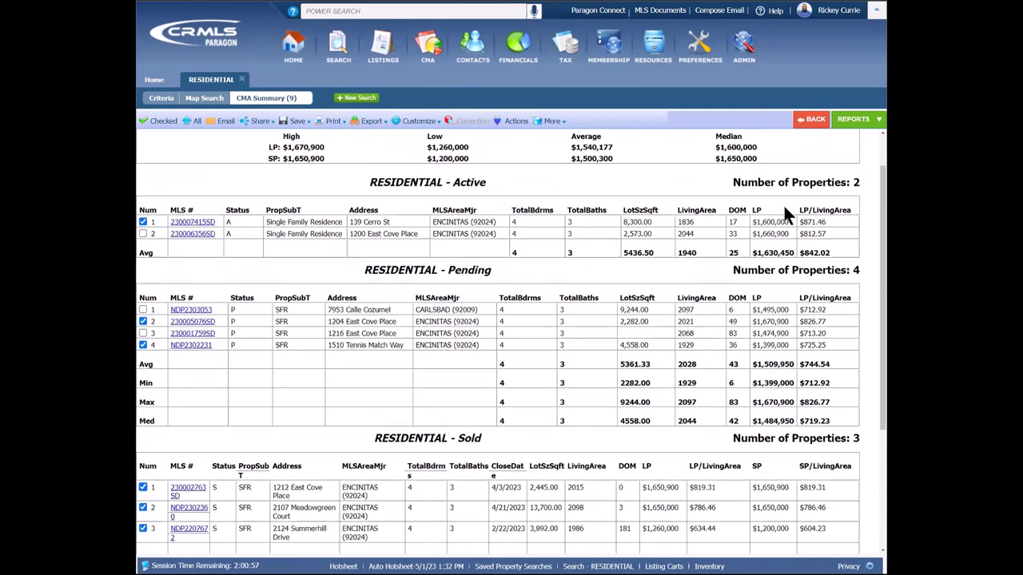
{"action": "scroll", "coordinate": [783, 206], "scroll_direction": "up", "scroll_amount": 1}
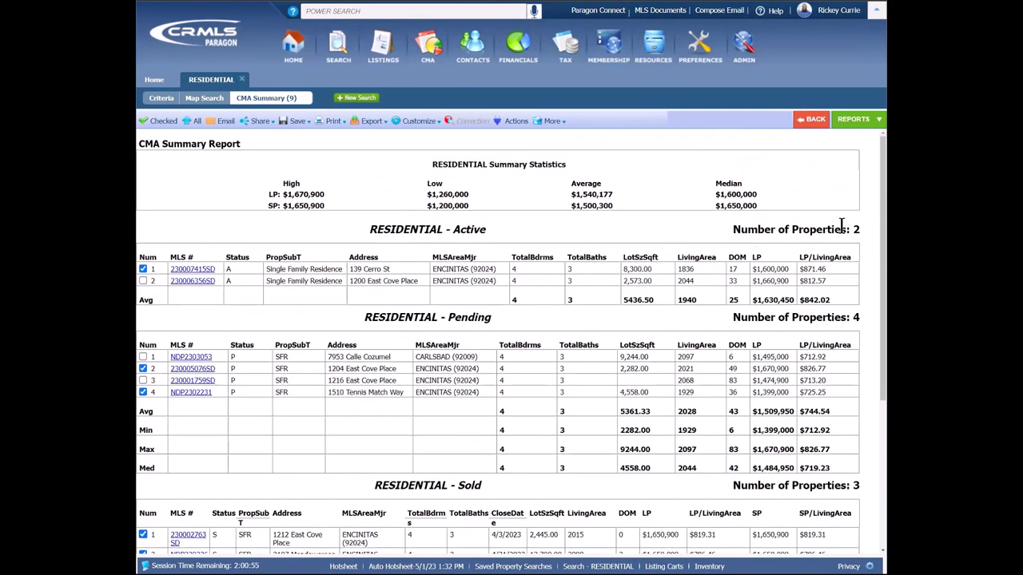
{"action": "scroll", "coordinate": [806, 289], "scroll_direction": "down", "scroll_amount": 2}
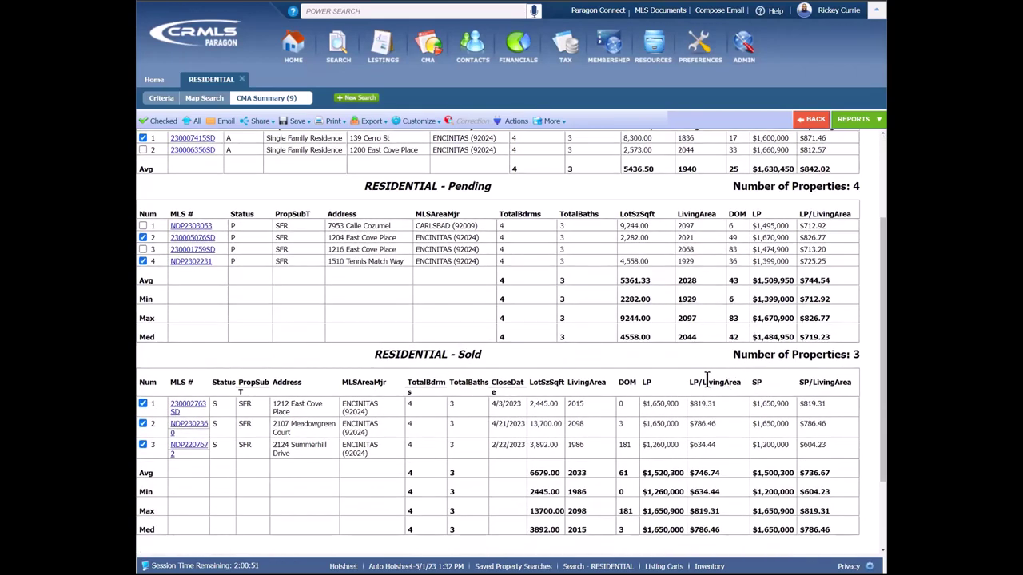
{"action": "scroll", "coordinate": [706, 372], "scroll_direction": "up", "scroll_amount": 1}
{"action": "scroll", "coordinate": [705, 370], "scroll_direction": "up", "scroll_amount": 1}
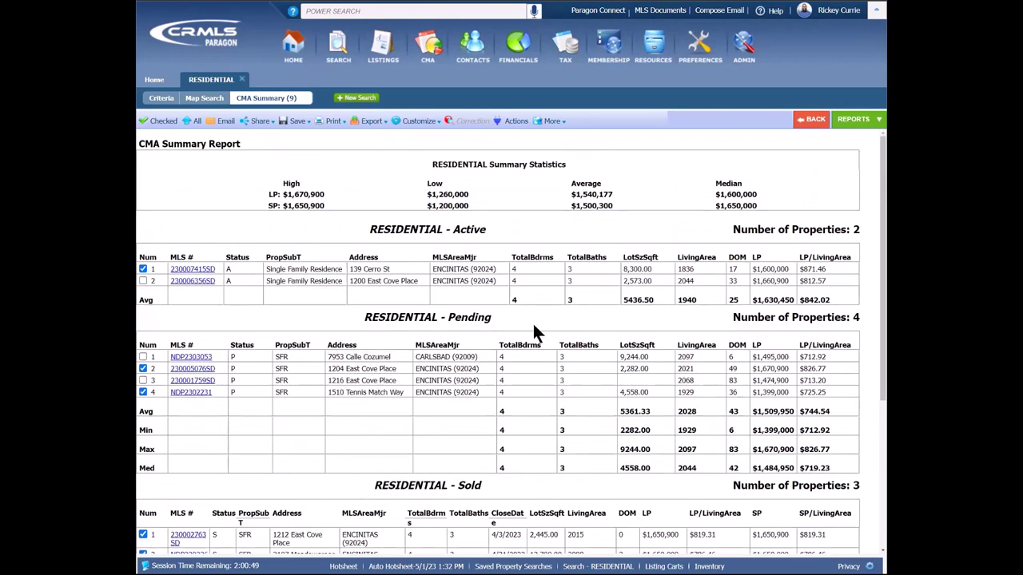
{"action": "left_click", "coordinate": [163, 128]}
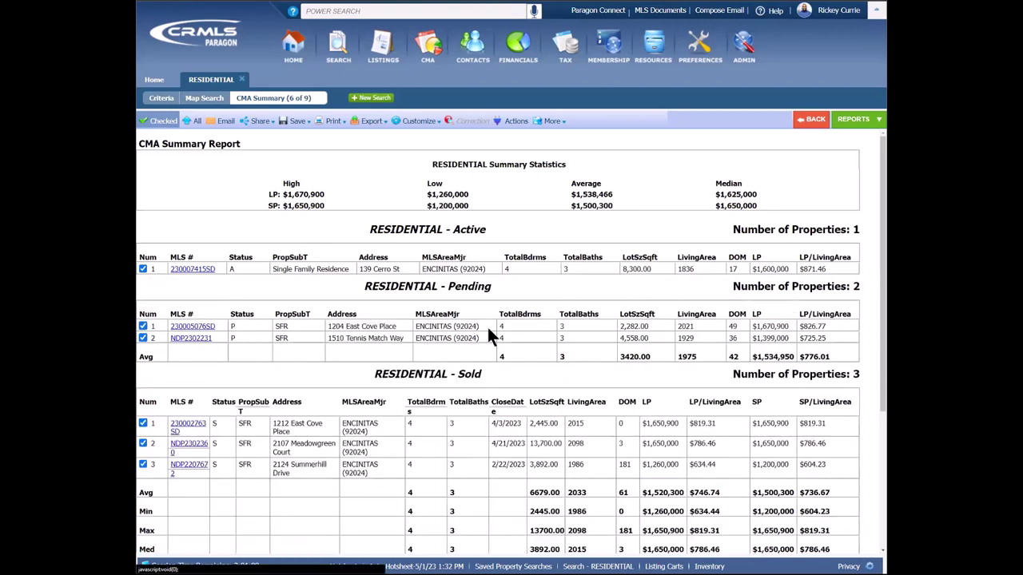
{"action": "scroll", "coordinate": [535, 232], "scroll_direction": "down", "scroll_amount": 1}
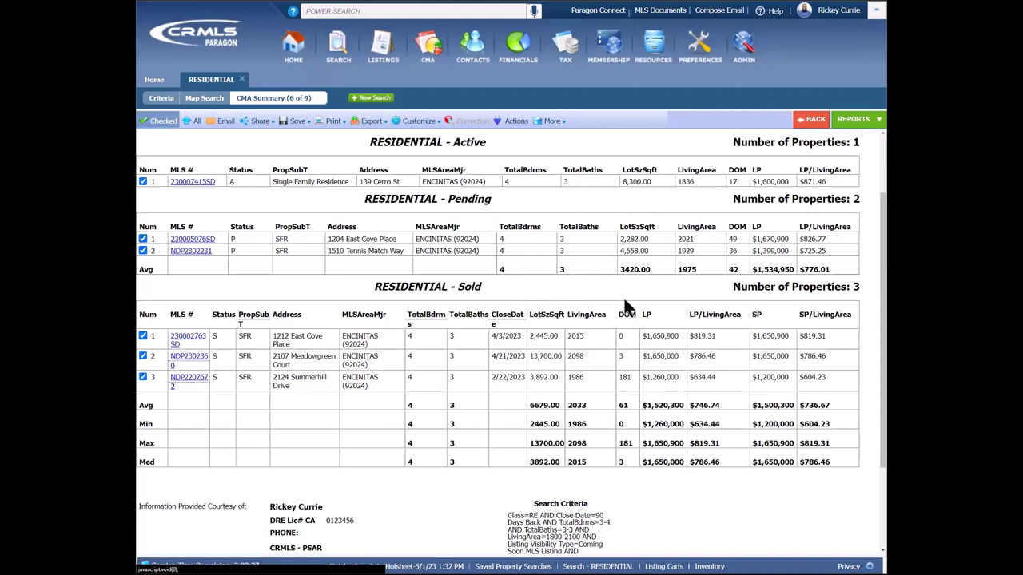
{"action": "left_click", "coordinate": [423, 126]}
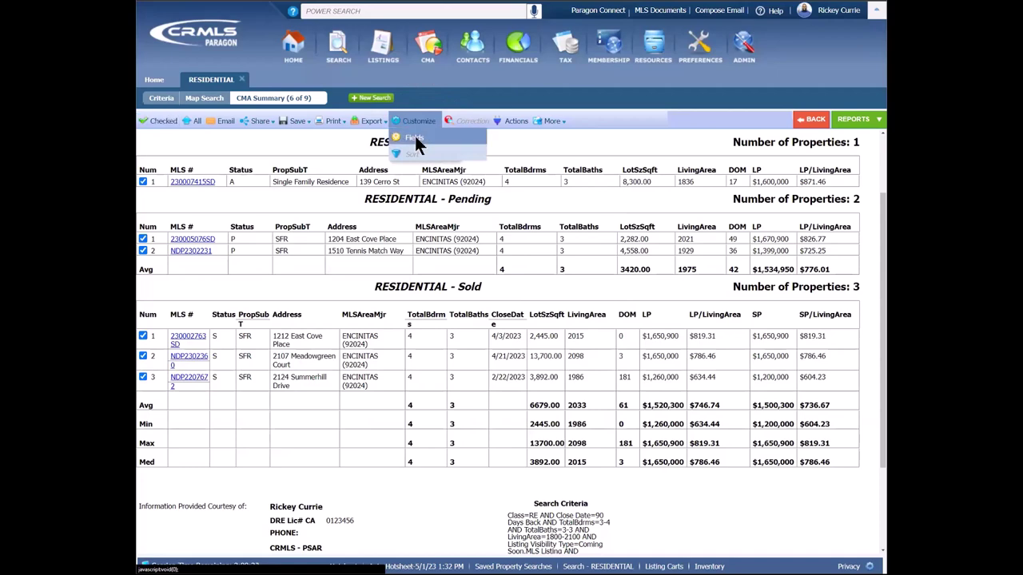
{"action": "left_click", "coordinate": [414, 139]}
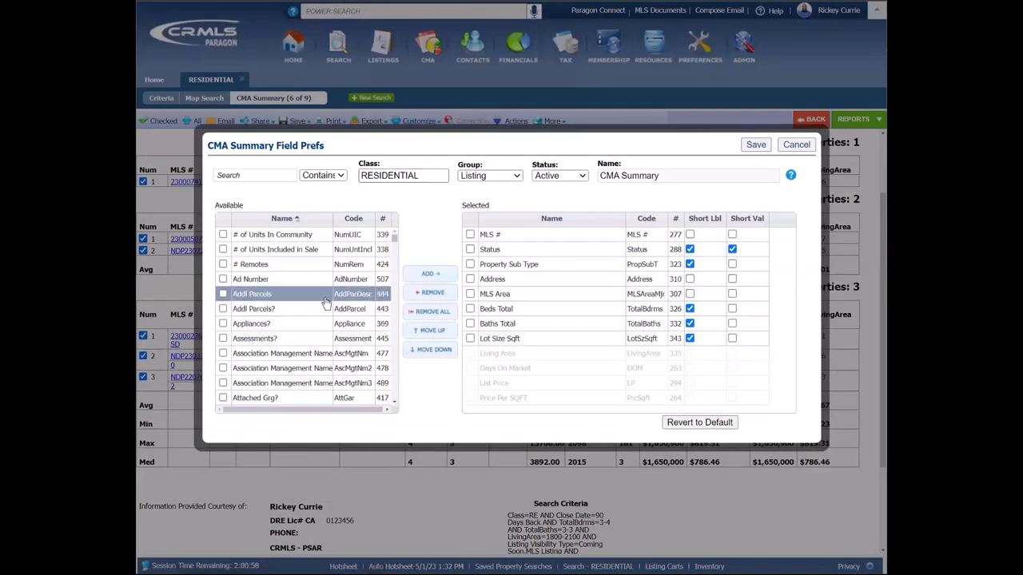
{"action": "scroll", "coordinate": [322, 309], "scroll_direction": "down", "scroll_amount": 3}
{"action": "scroll", "coordinate": [319, 308], "scroll_direction": "down", "scroll_amount": 2}
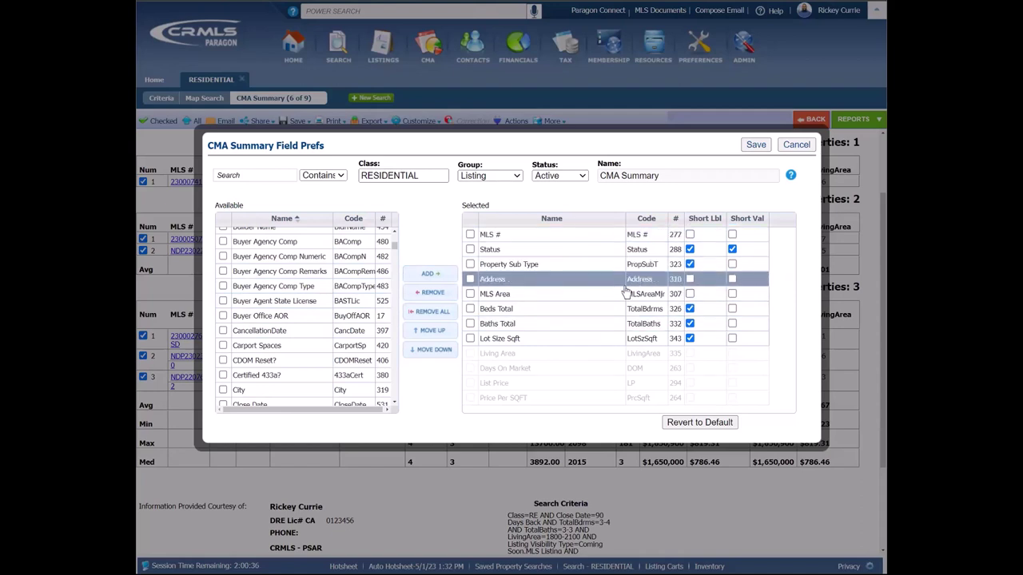
{"action": "left_click", "coordinate": [761, 145]}
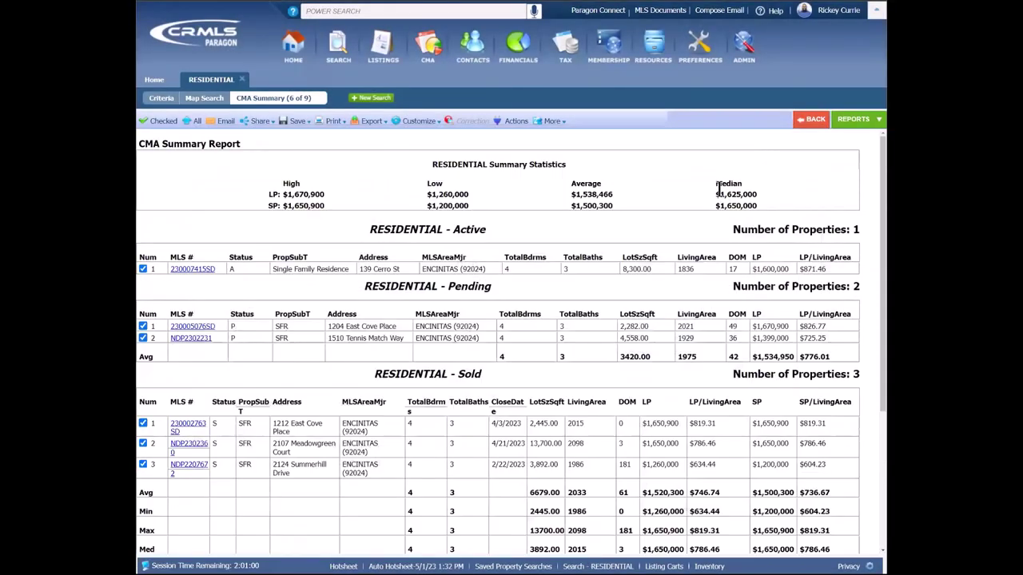
Step: Preview the CMA Quick View report, then go back to the six-listing property grid
{"action": "scroll", "coordinate": [710, 244], "scroll_direction": "down", "scroll_amount": 1}
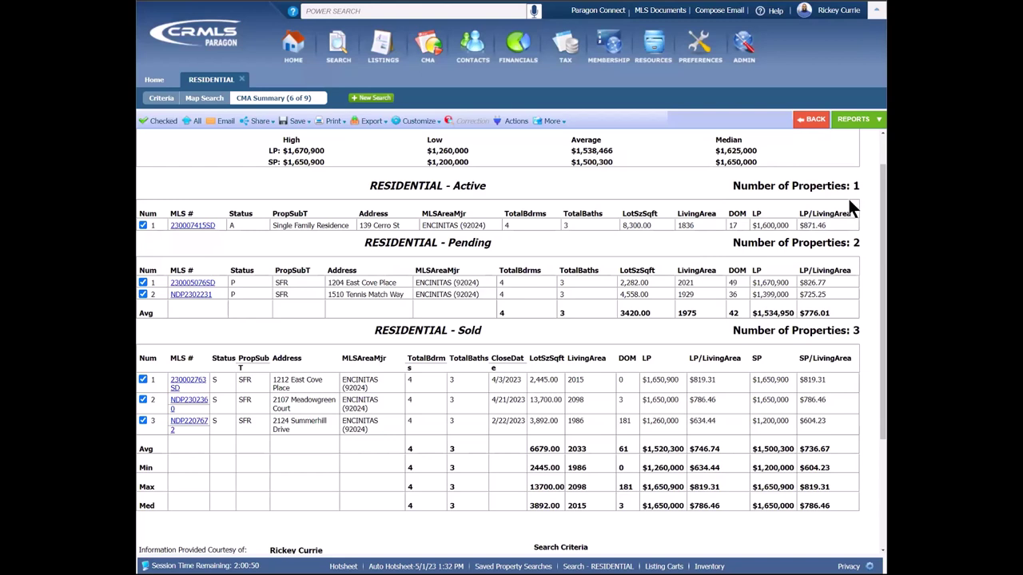
{"action": "left_click", "coordinate": [862, 121]}
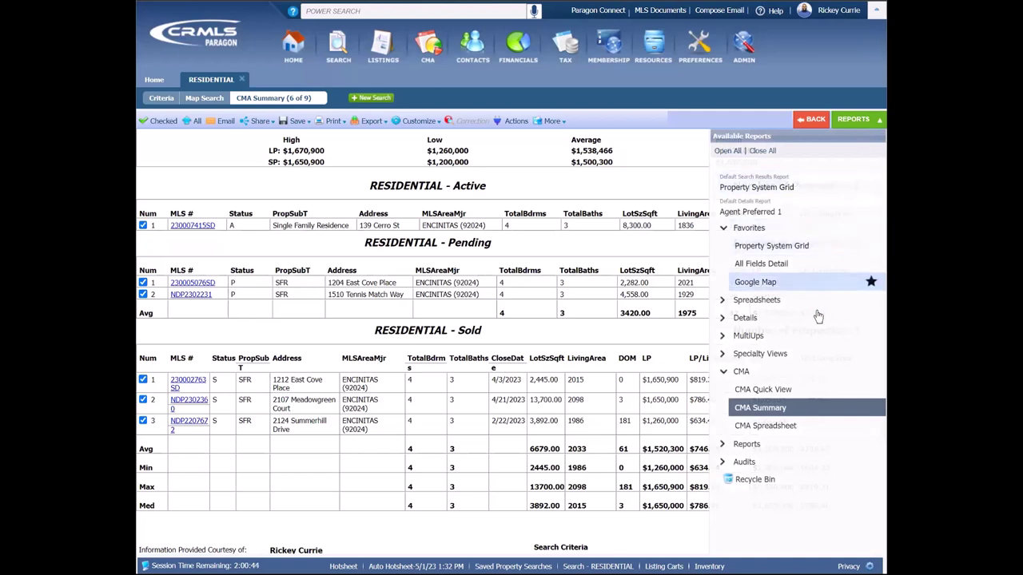
{"action": "left_click", "coordinate": [782, 394]}
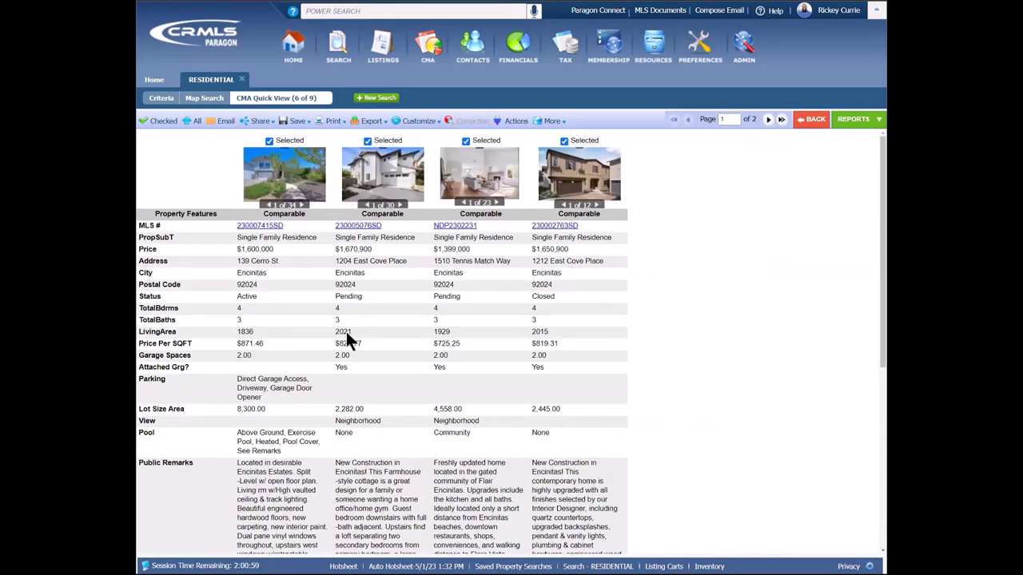
{"action": "scroll", "coordinate": [657, 364], "scroll_direction": "down", "scroll_amount": 1}
{"action": "scroll", "coordinate": [660, 365], "scroll_direction": "down", "scroll_amount": 5}
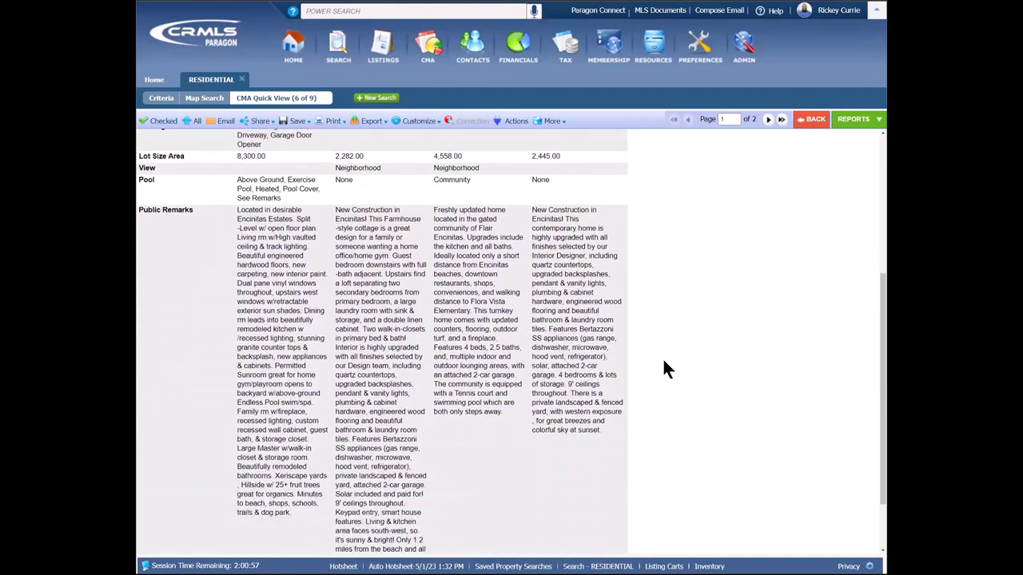
{"action": "scroll", "coordinate": [663, 360], "scroll_direction": "up", "scroll_amount": 5}
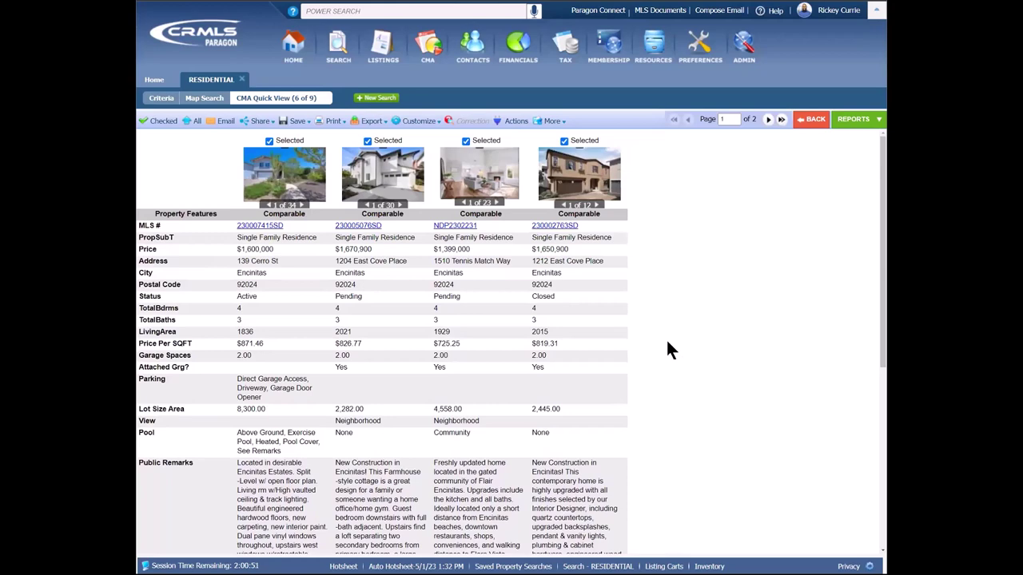
{"action": "left_click", "coordinate": [814, 119]}
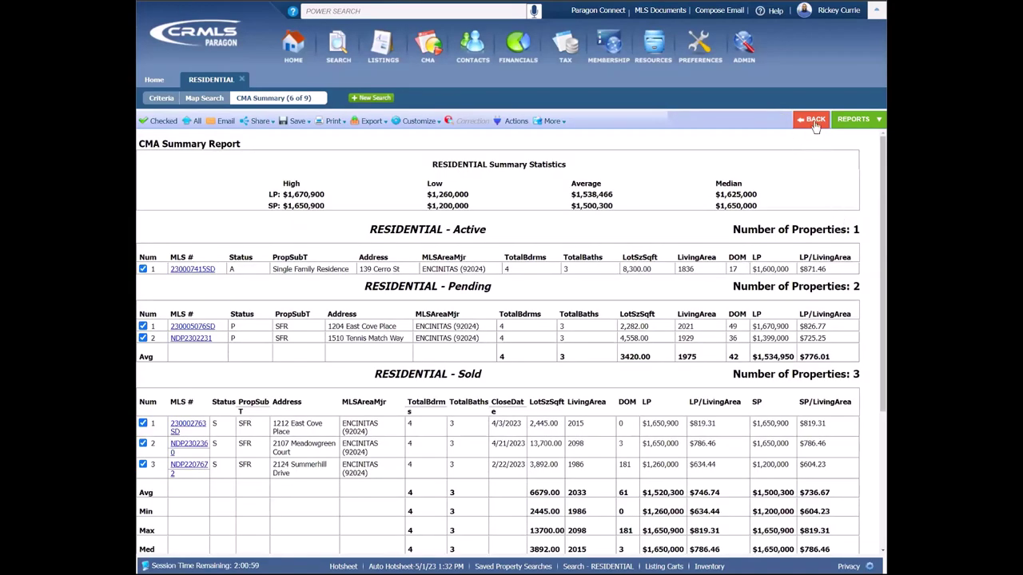
{"action": "left_click", "coordinate": [813, 120]}
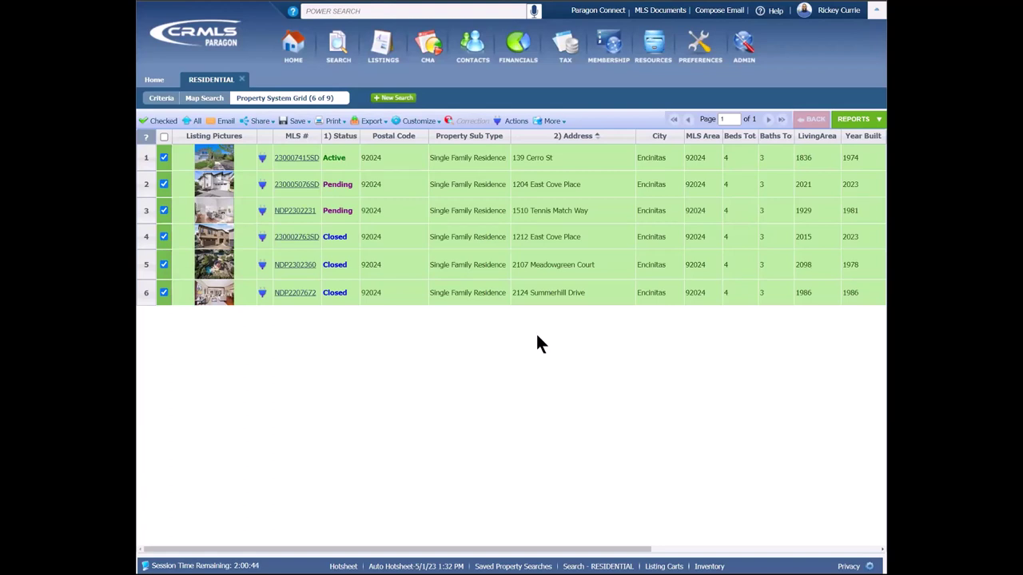
Step: Use More > Add to CMA to put the Selected(6) listings into a new presentation
{"action": "left_click", "coordinate": [553, 121]}
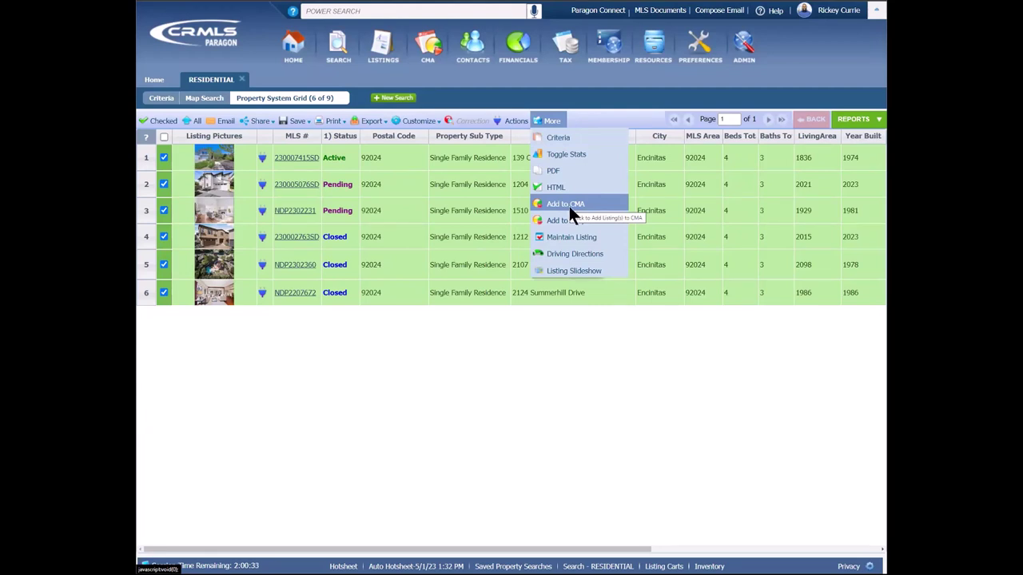
{"action": "left_click", "coordinate": [565, 208]}
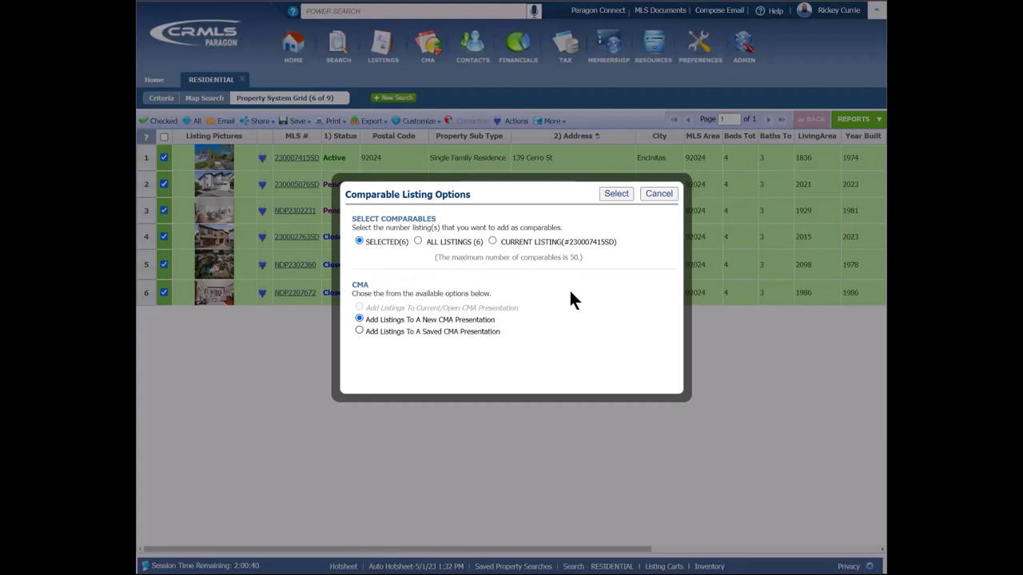
{"action": "left_click", "coordinate": [620, 193]}
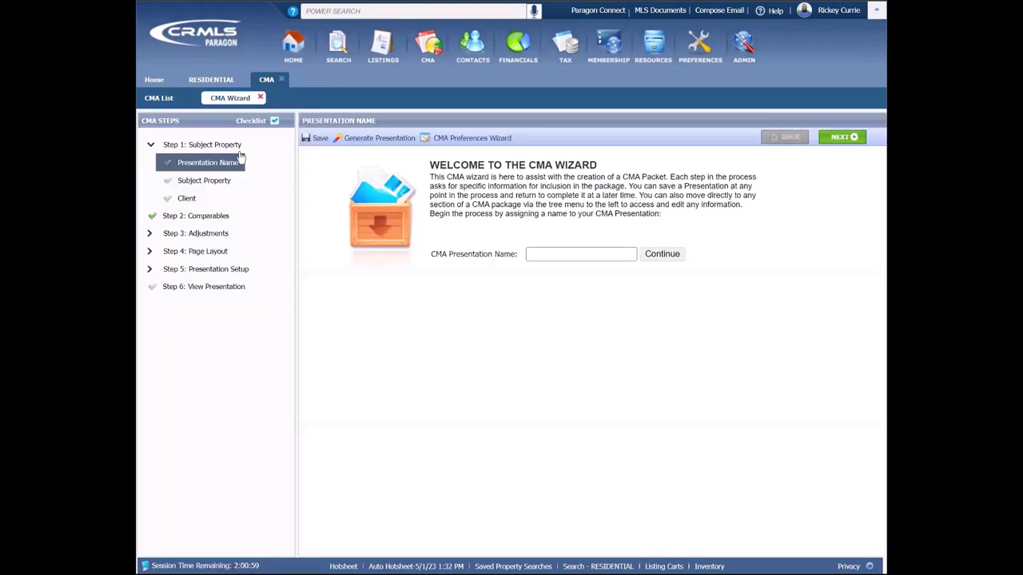
Step: Enter a name for the CMA presentation and continue the wizard
{"action": "left_click", "coordinate": [155, 222]}
{"action": "left_click", "coordinate": [552, 253]}
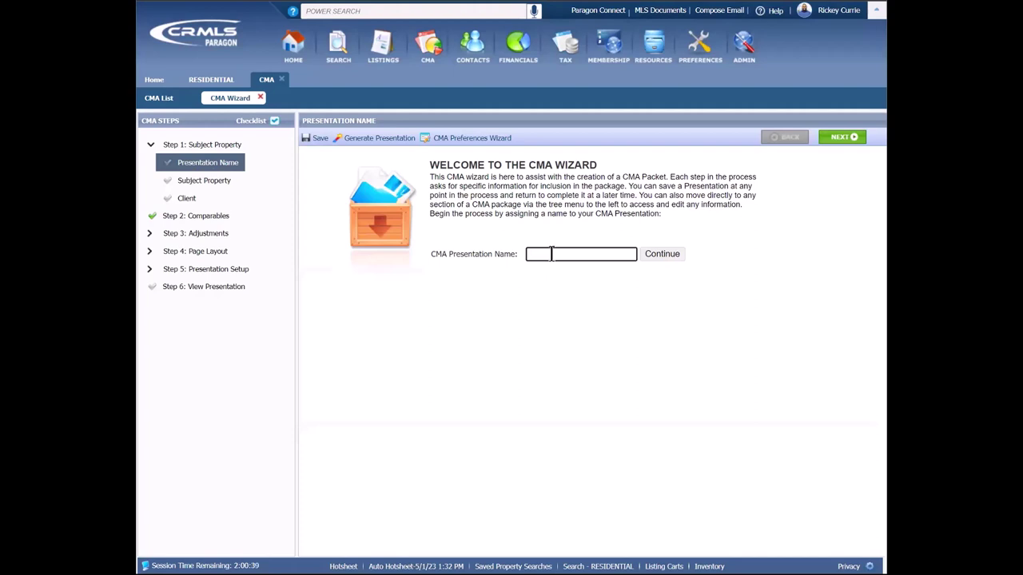
{"action": "type", "text": "Rickey's CMA 2"}
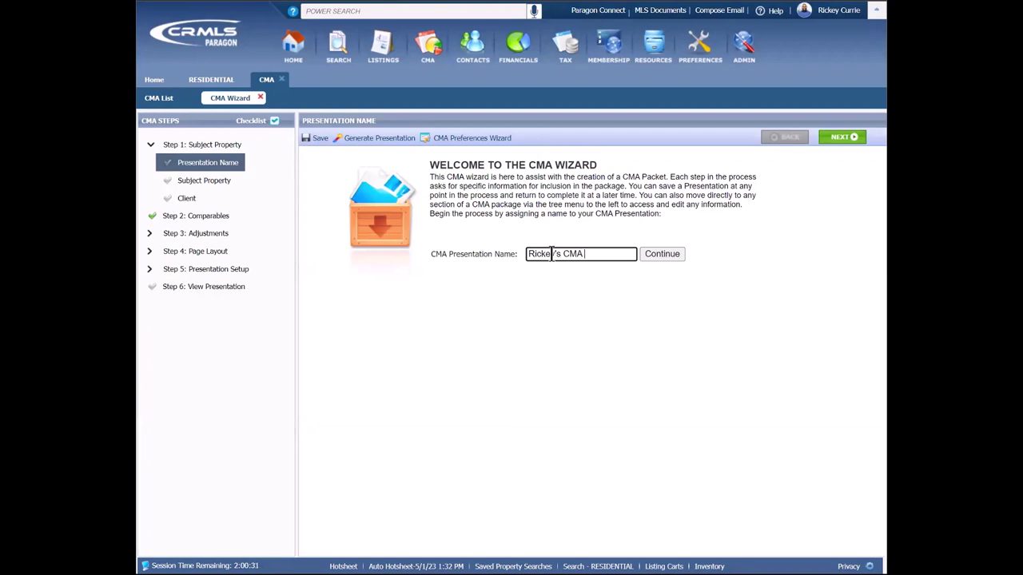
{"action": "left_click", "coordinate": [665, 254]}
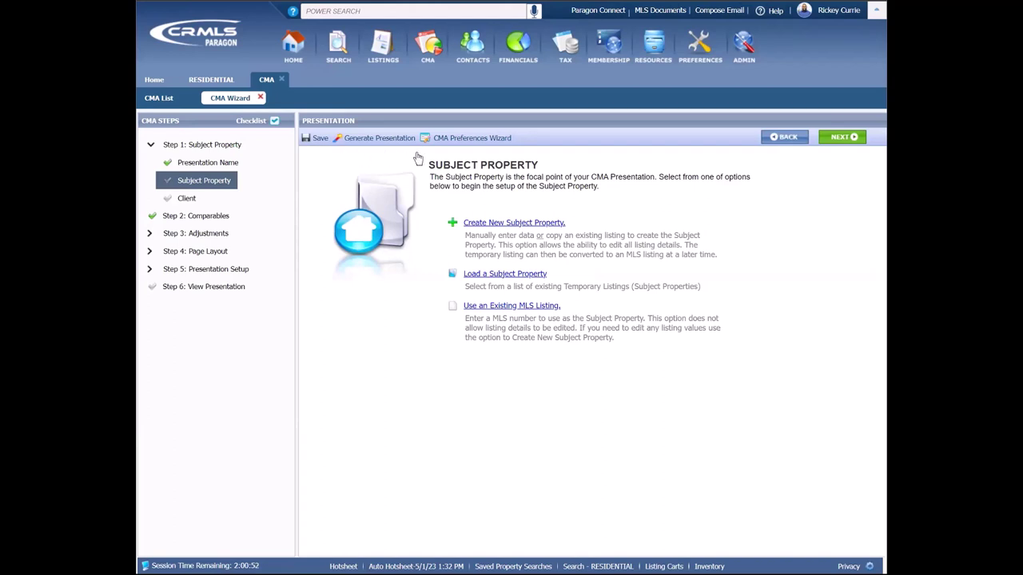
Step: Save the presentation and choose Create New Subject Property
{"action": "left_click", "coordinate": [319, 145]}
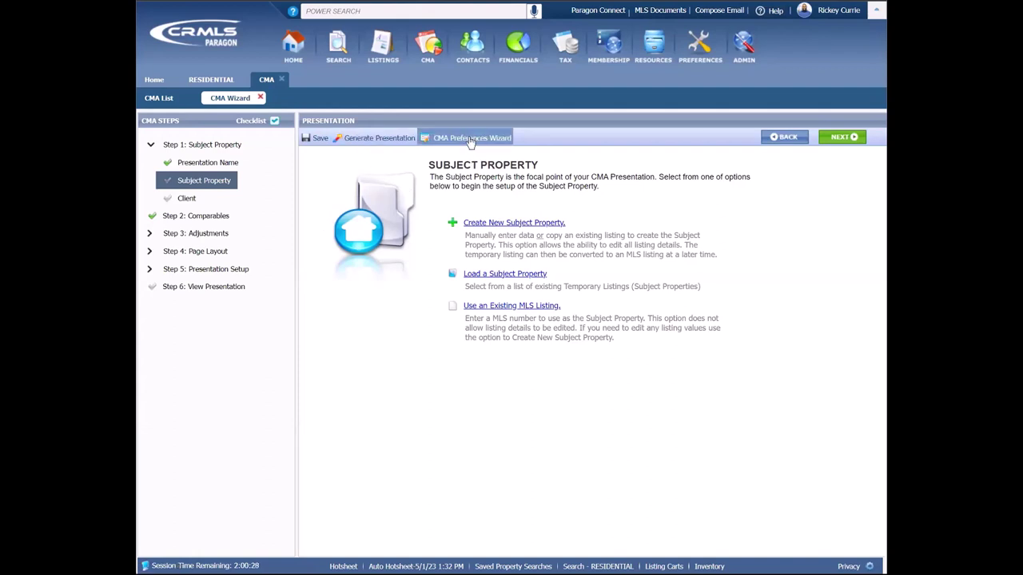
{"action": "mouse_move", "coordinate": [428, 46]}
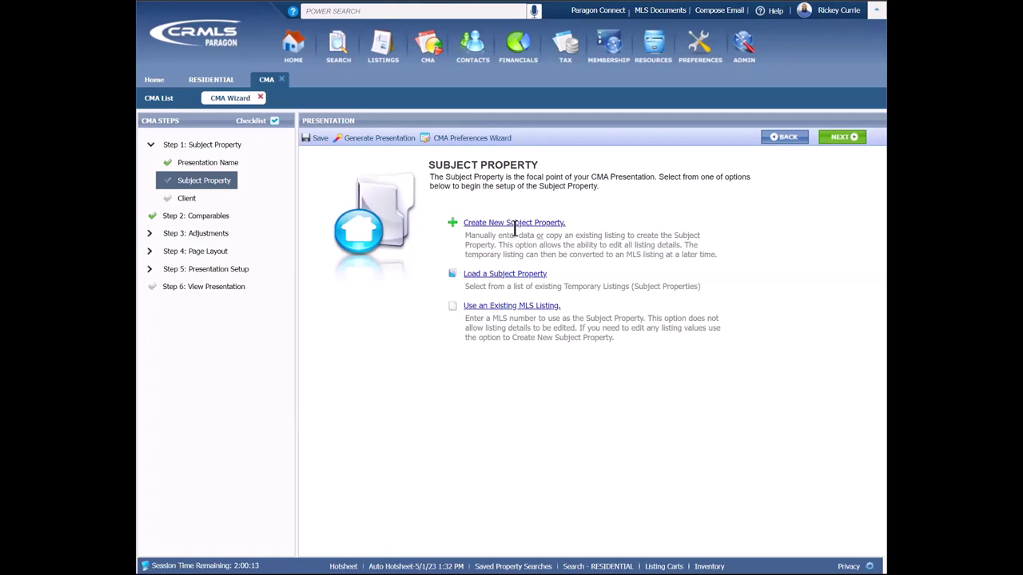
{"action": "left_click", "coordinate": [506, 230]}
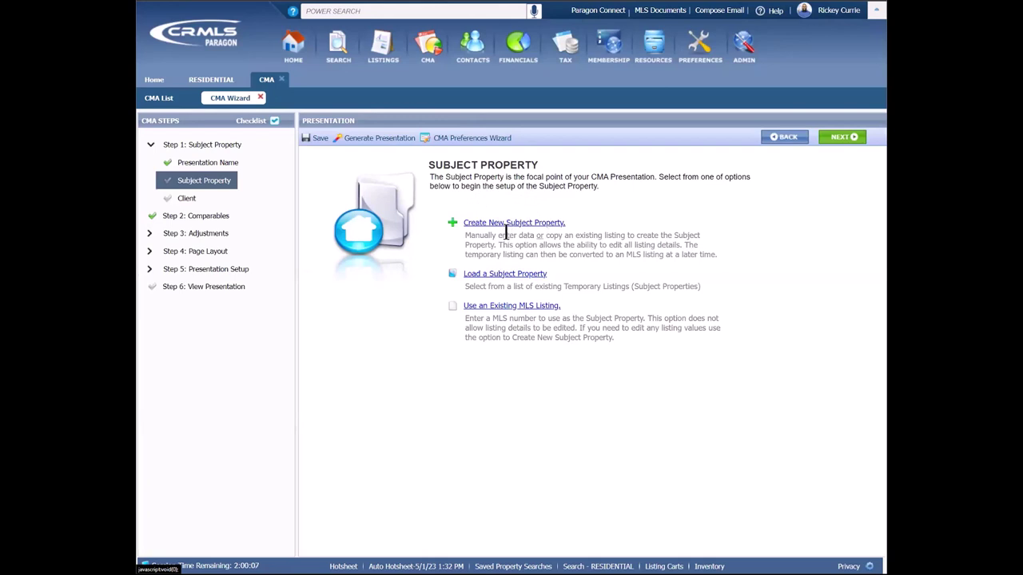
{"action": "left_click", "coordinate": [506, 229]}
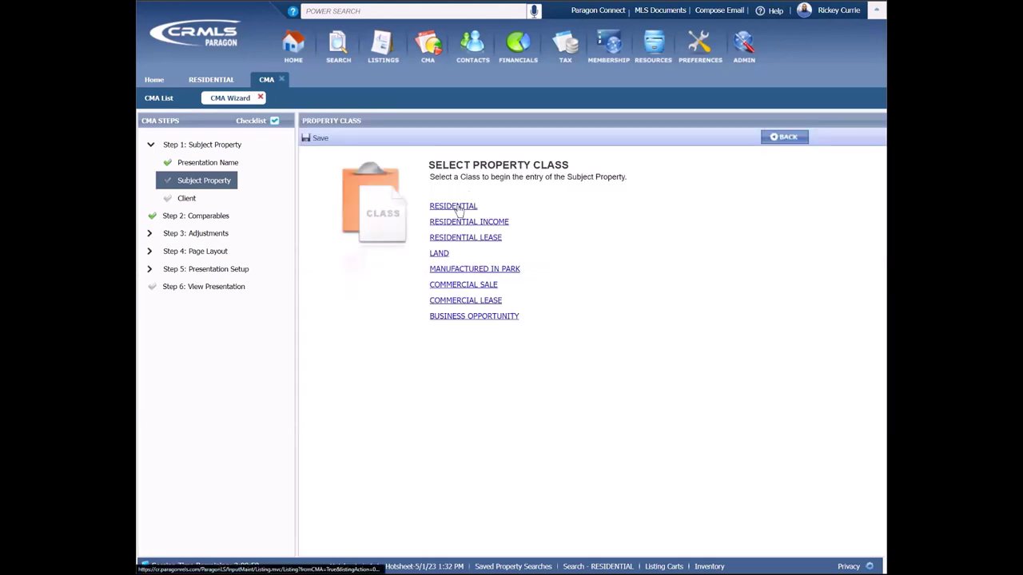
Step: Start a Residential listing form, then abandon it and return to the Subject Property options
{"action": "left_click", "coordinate": [459, 208]}
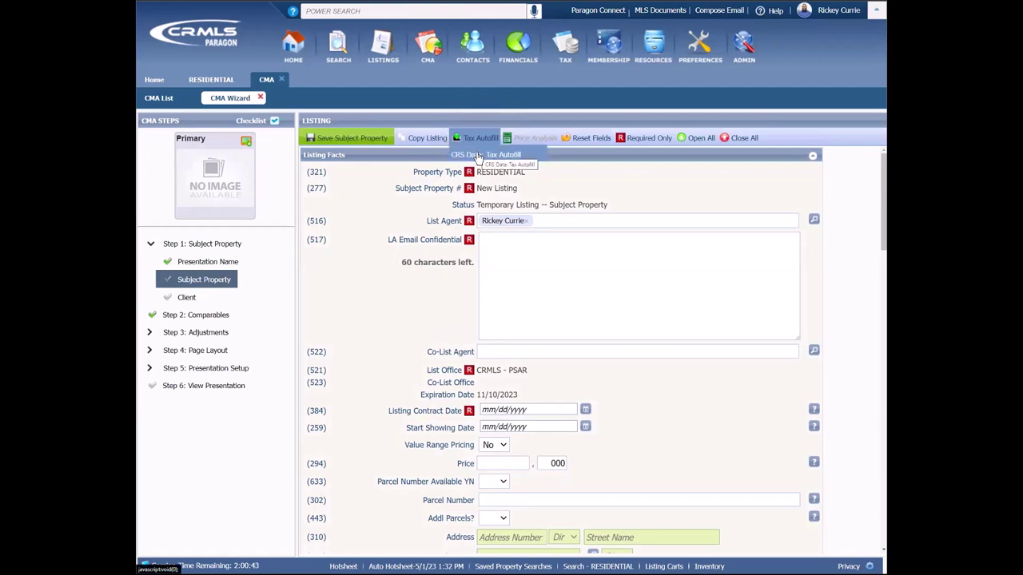
{"action": "left_click", "coordinate": [214, 279]}
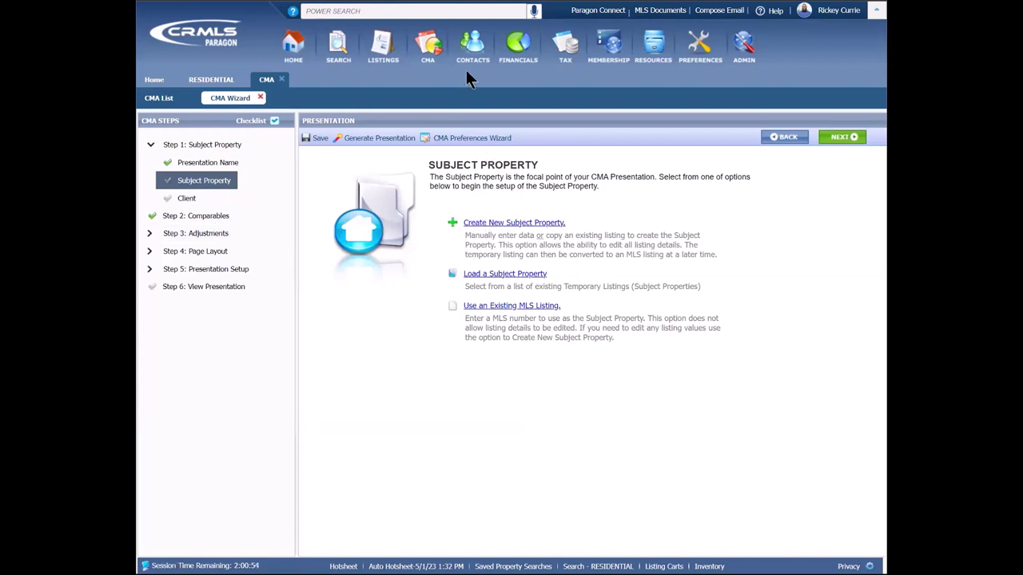
{"action": "mouse_move", "coordinate": [421, 69]}
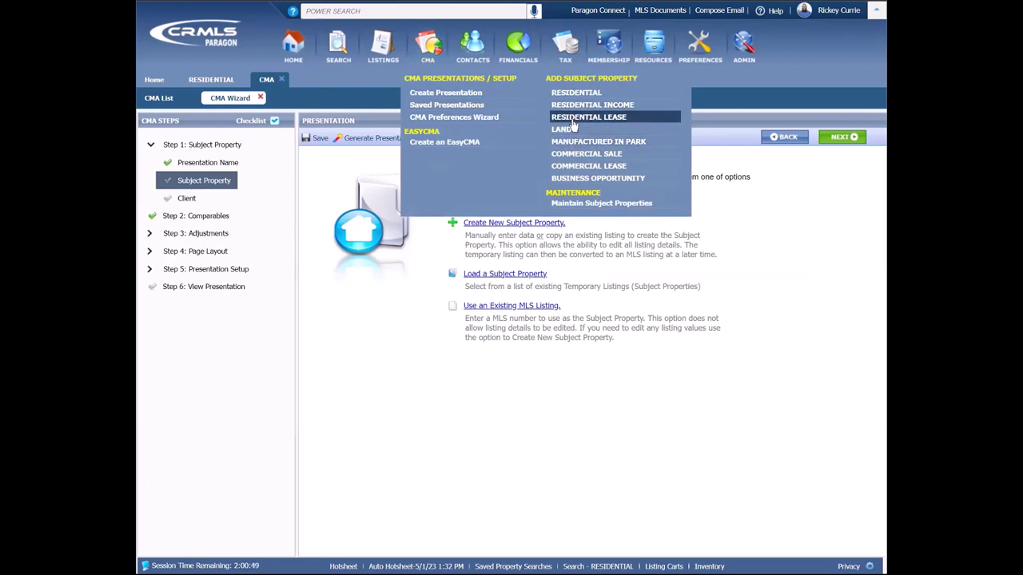
{"action": "left_click", "coordinate": [502, 275]}
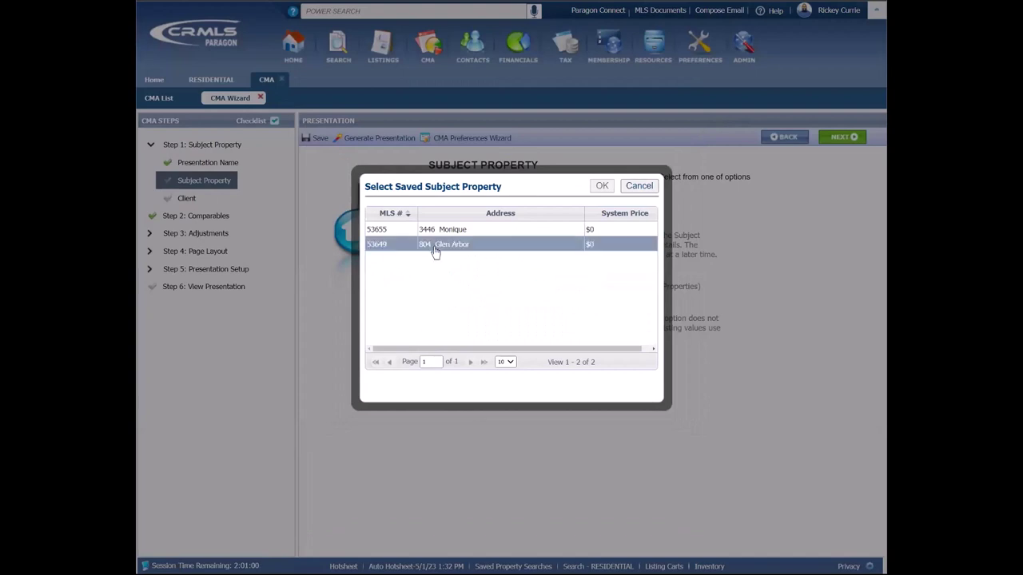
{"action": "left_click", "coordinate": [461, 247]}
{"action": "left_click", "coordinate": [464, 248]}
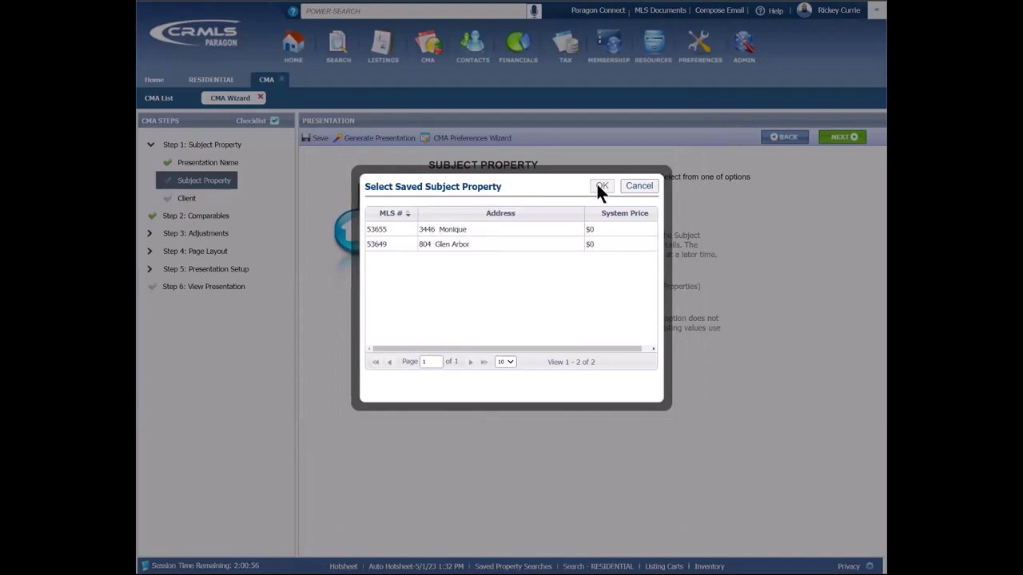
{"action": "left_click", "coordinate": [629, 183]}
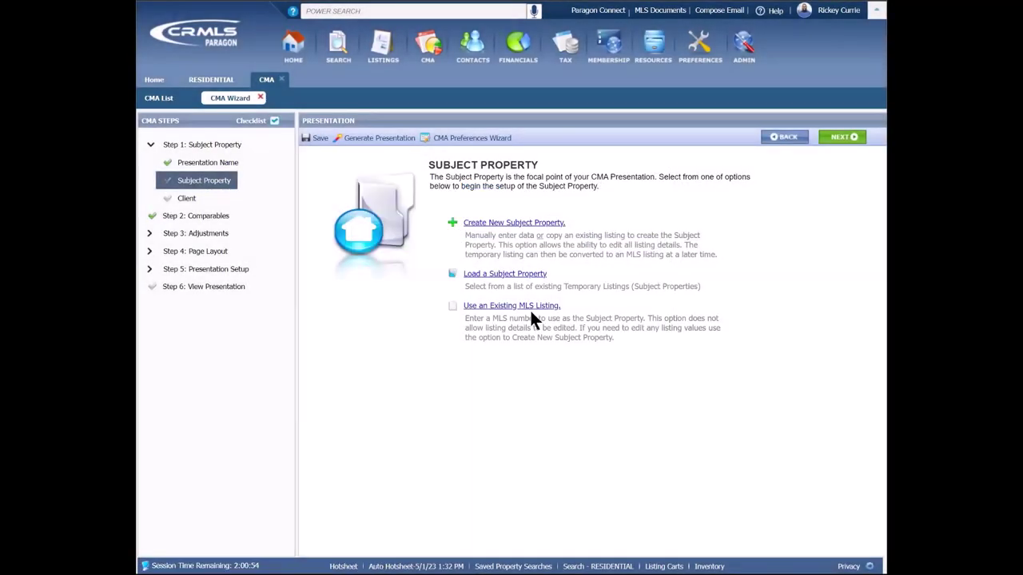
Step: Load the existing listing with MLS number 140000019 as the subject property
{"action": "left_click", "coordinate": [504, 308]}
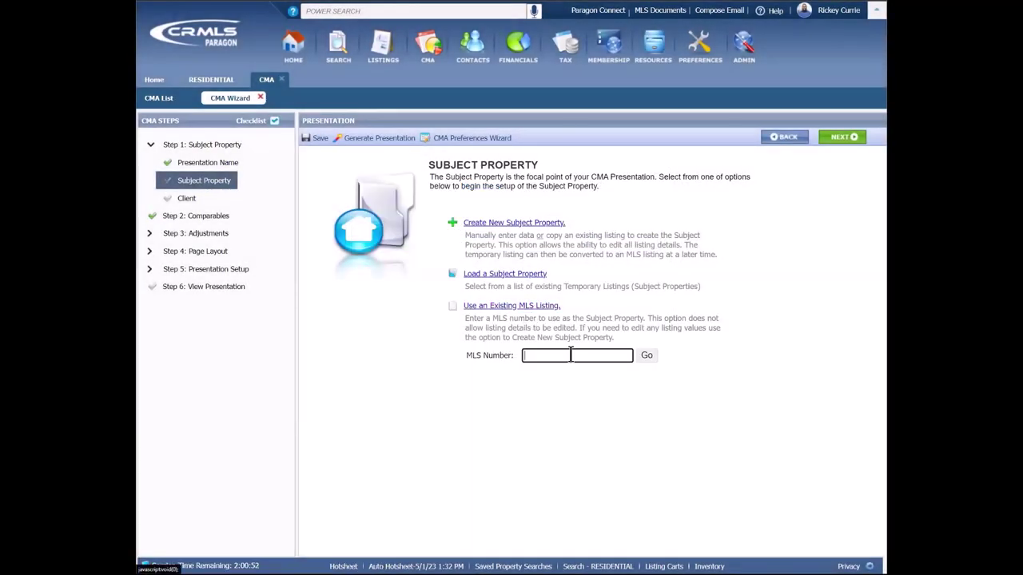
{"action": "type", "text": "14"}
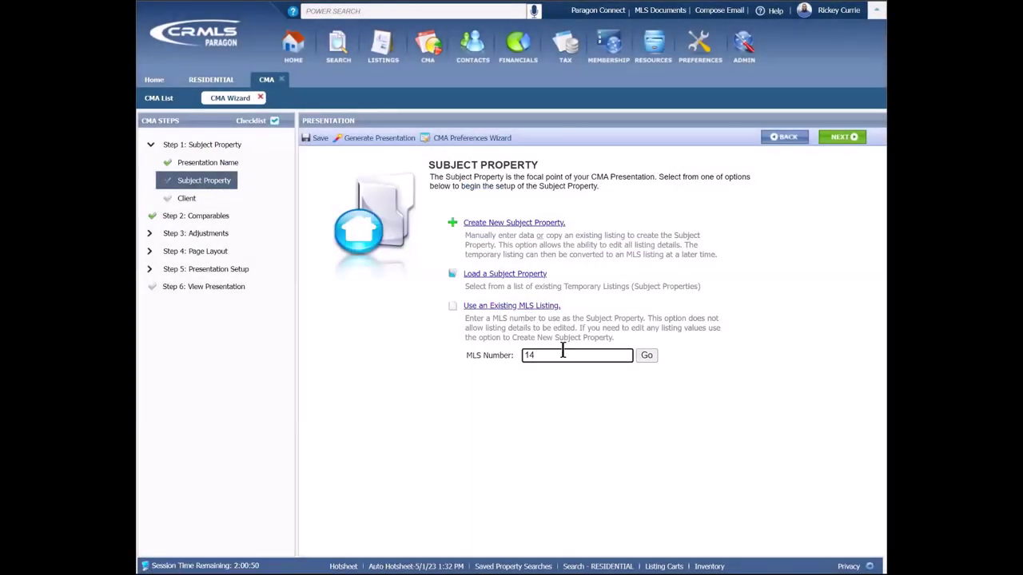
{"action": "type", "text": "0000019"}
{"action": "left_click", "coordinate": [649, 357]}
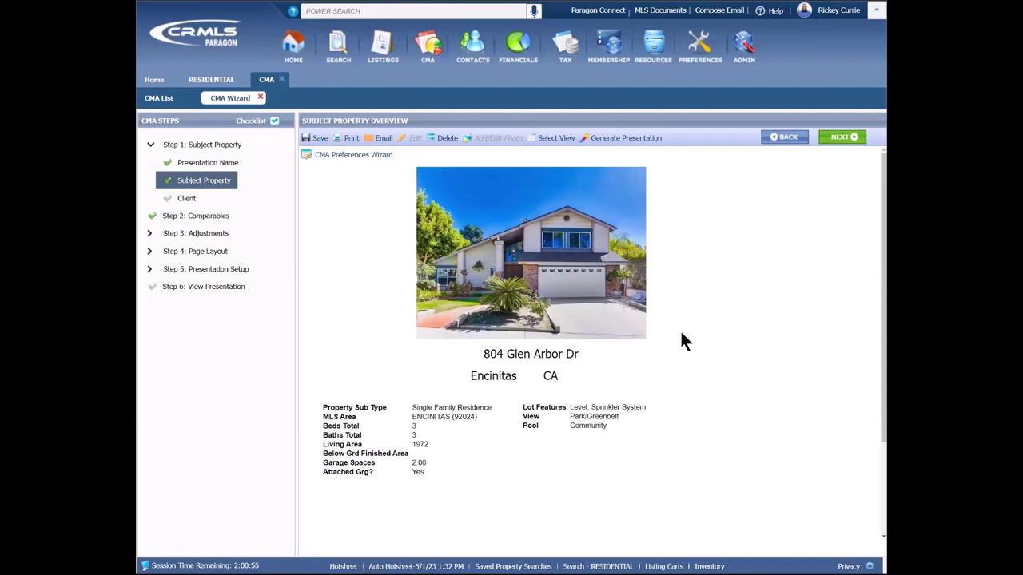
Step: Preview the Subject Property 2 detail view, then switch back to the Subject Property 1 summary
{"action": "left_click", "coordinate": [447, 147]}
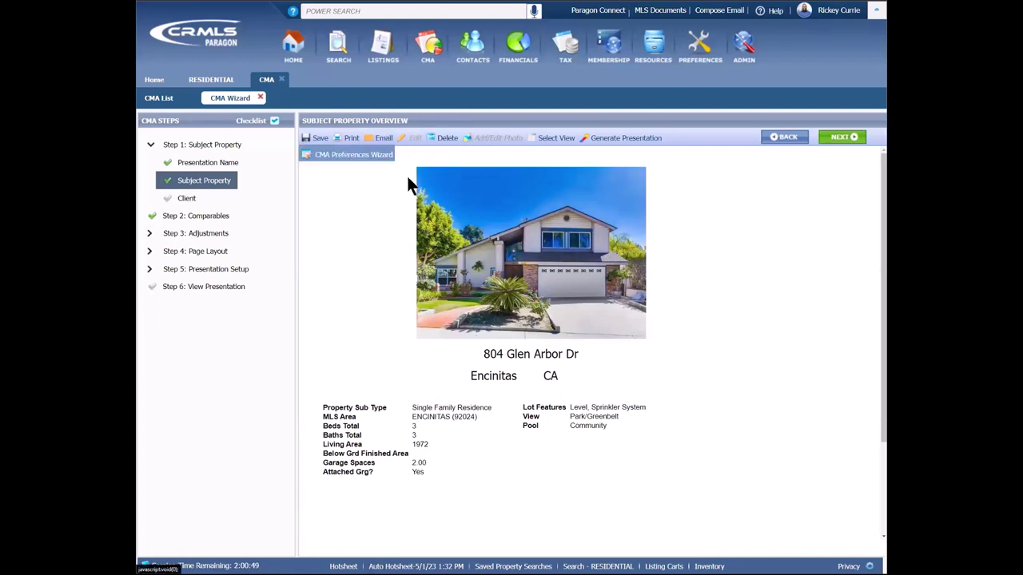
{"action": "left_click", "coordinate": [556, 141]}
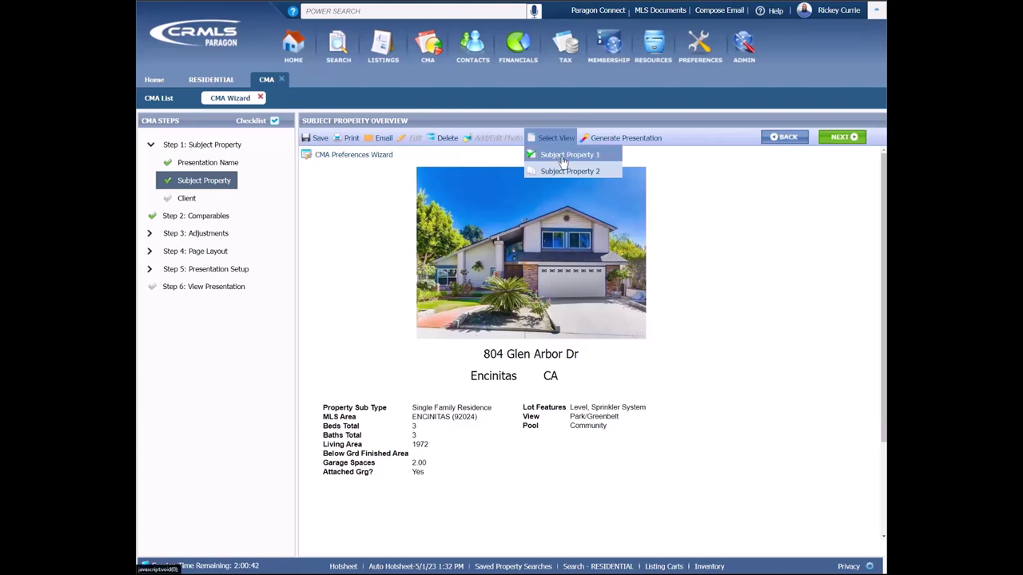
{"action": "left_click", "coordinate": [565, 171]}
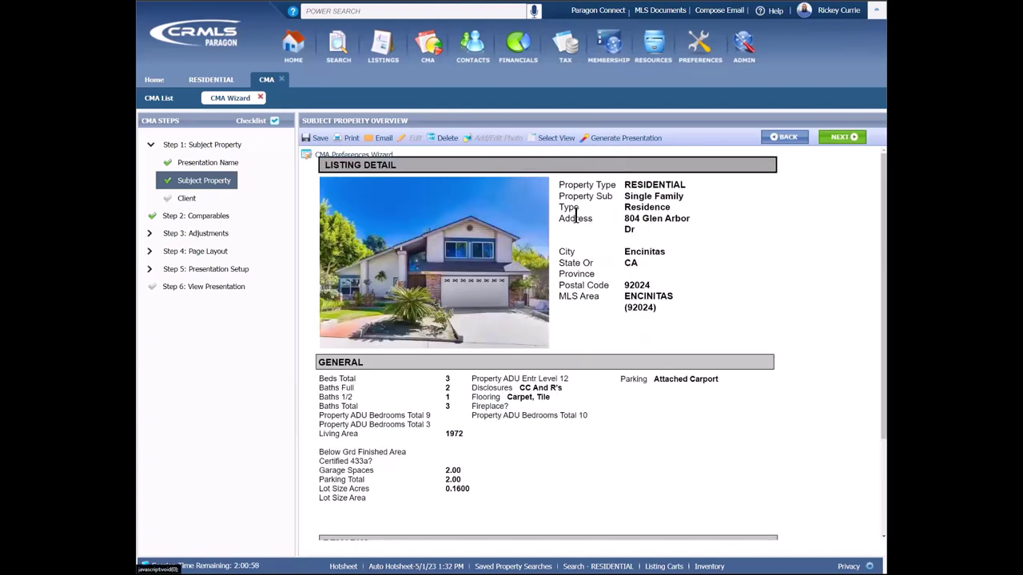
{"action": "left_click", "coordinate": [556, 139]}
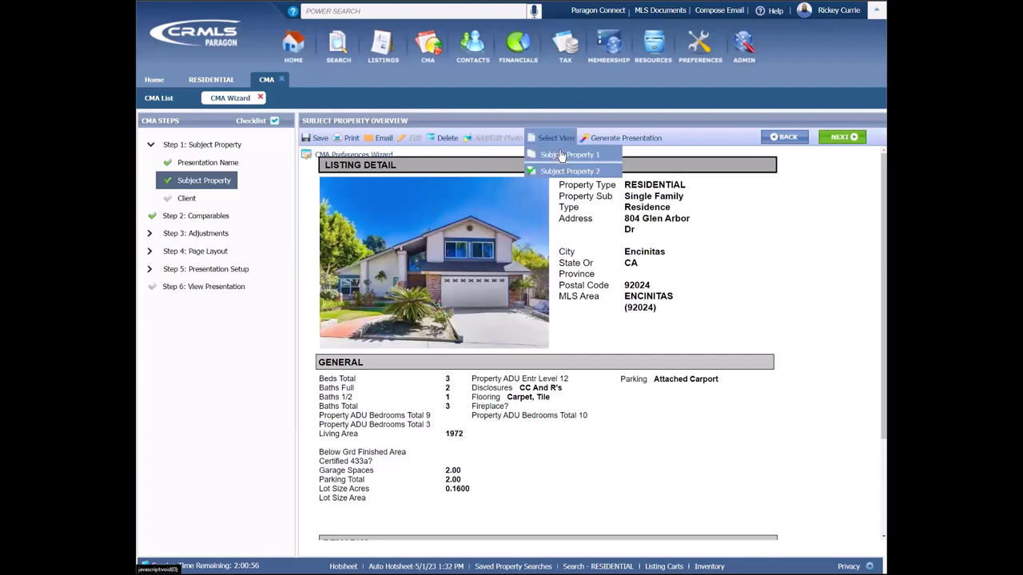
{"action": "left_click", "coordinate": [562, 155]}
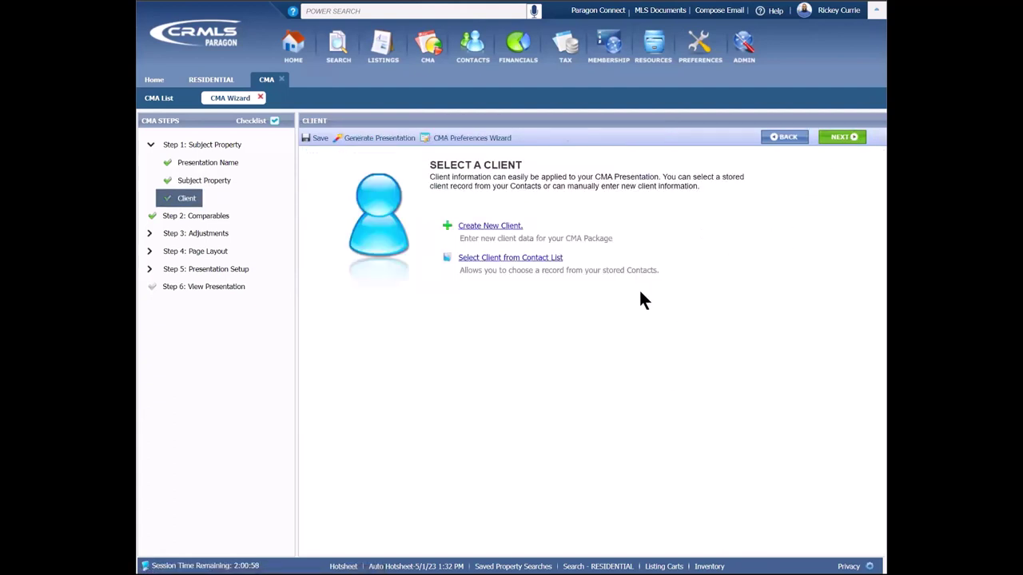
Step: Start a new client and enter the client's first and last name
{"action": "left_click", "coordinate": [516, 228]}
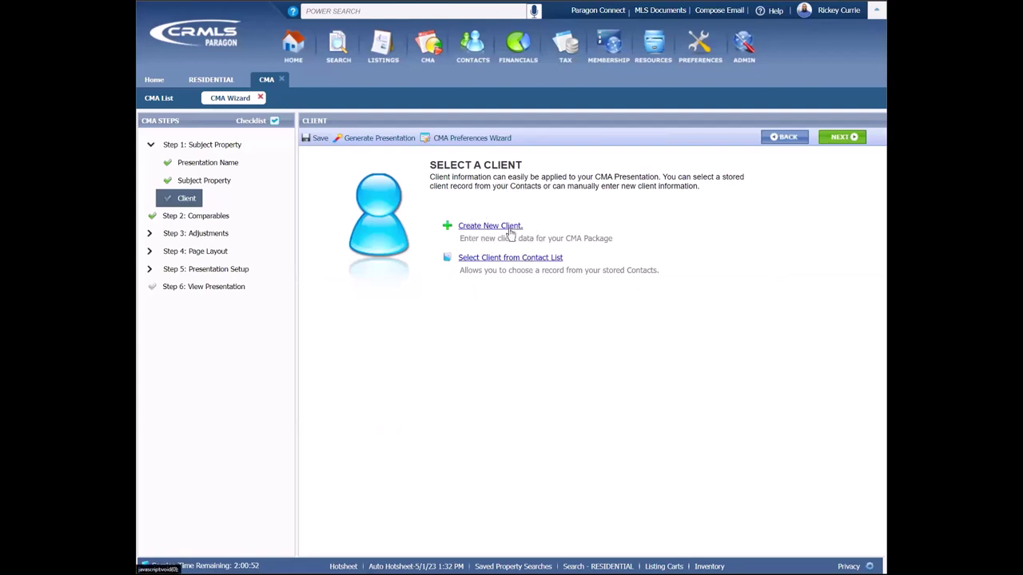
{"action": "left_click", "coordinate": [509, 230]}
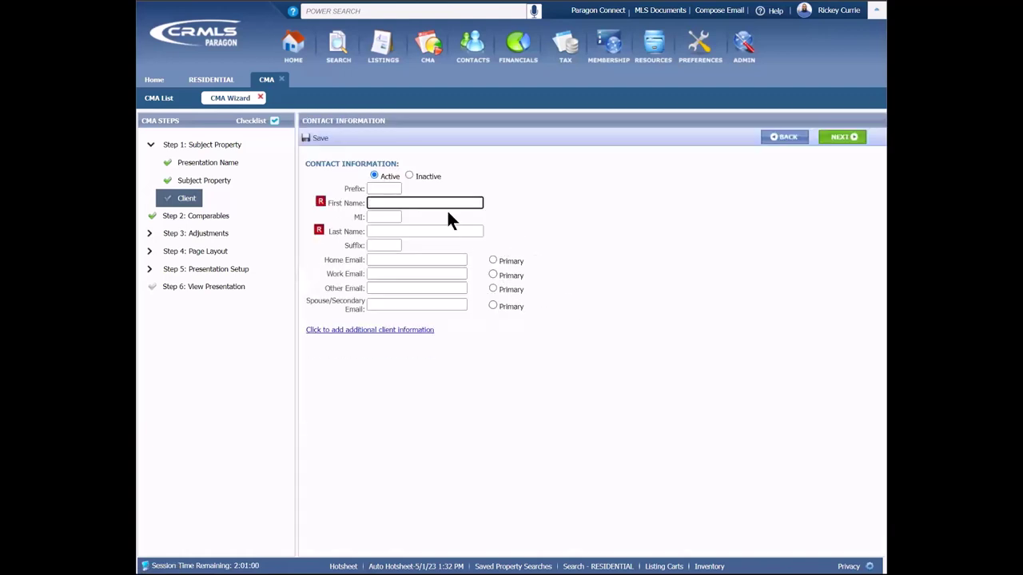
{"action": "left_click", "coordinate": [400, 232]}
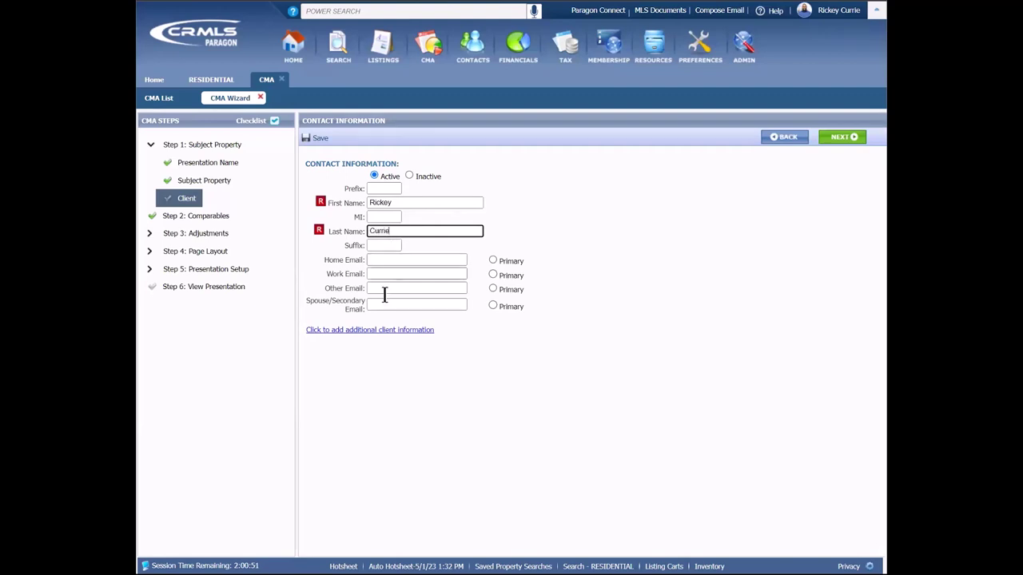
Step: Expand the additional info fields and enter the client's street address with state CA
{"action": "left_click", "coordinate": [368, 330]}
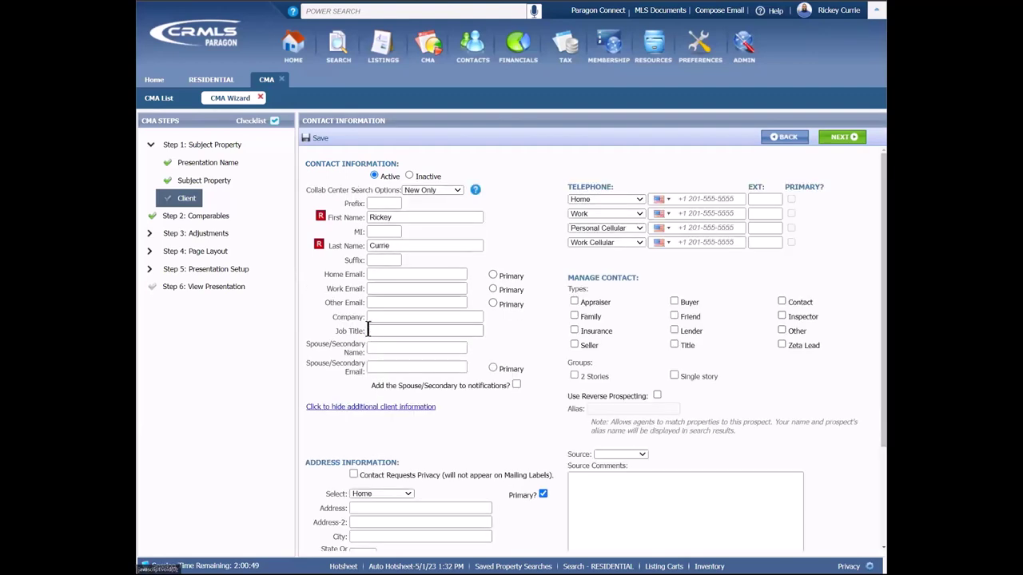
{"action": "scroll", "coordinate": [437, 334], "scroll_direction": "down", "scroll_amount": 3}
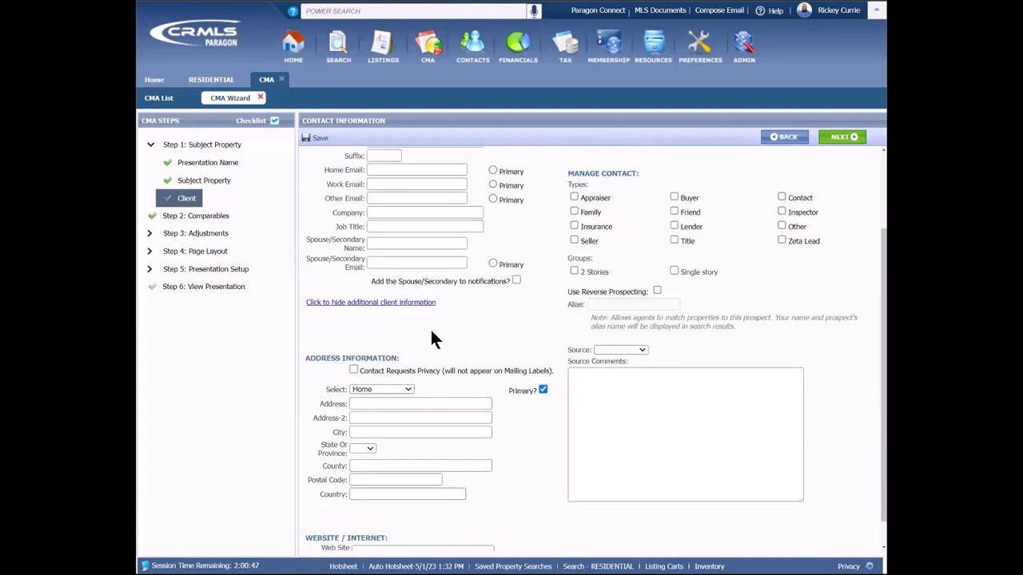
{"action": "left_click", "coordinate": [367, 374]}
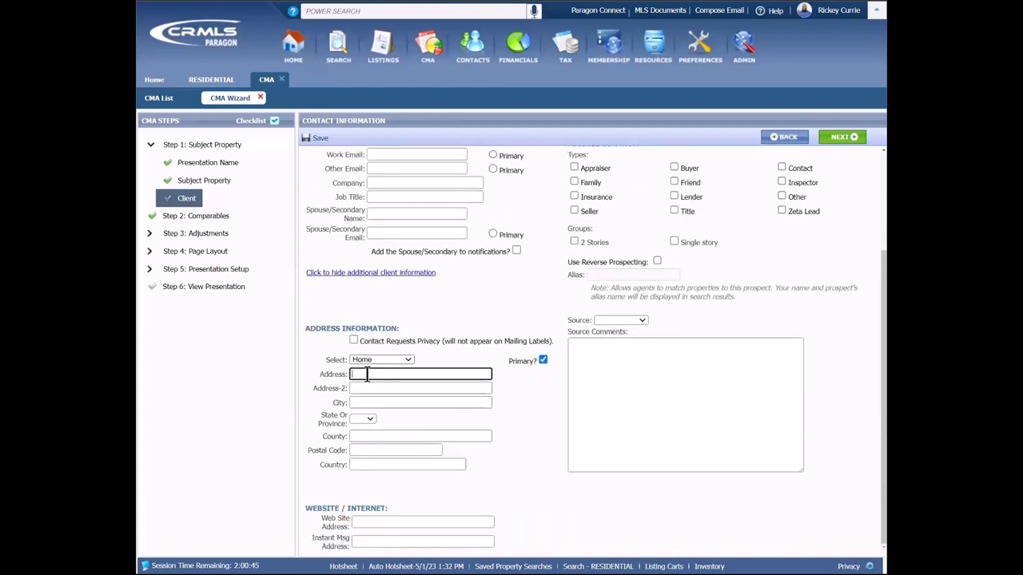
{"action": "left_click", "coordinate": [364, 418]}
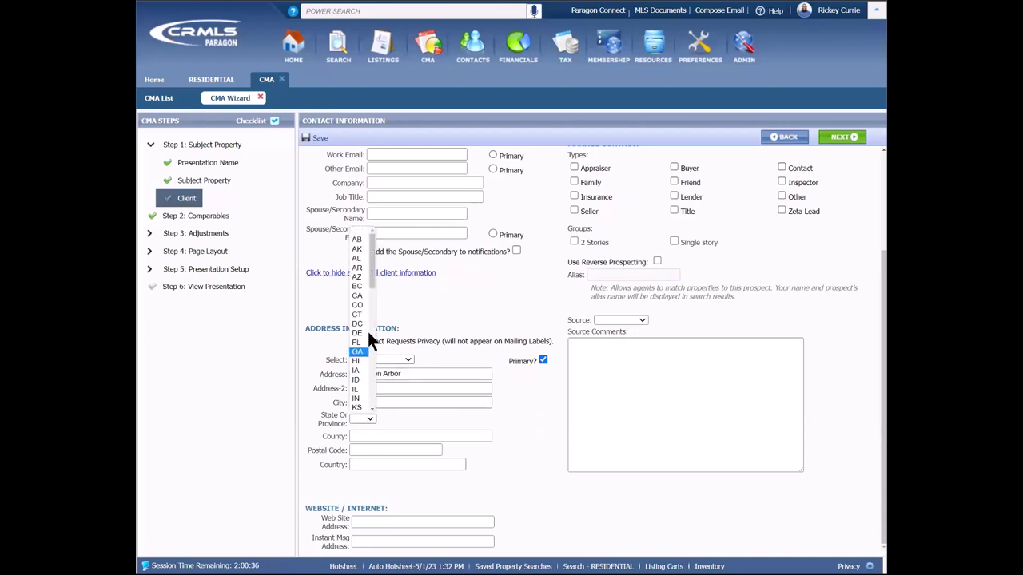
{"action": "left_click", "coordinate": [366, 297]}
Step: Fill in the client's postal code, county and country, then save the contact
{"action": "left_click", "coordinate": [375, 450]}
{"action": "type", "text": "92024"}
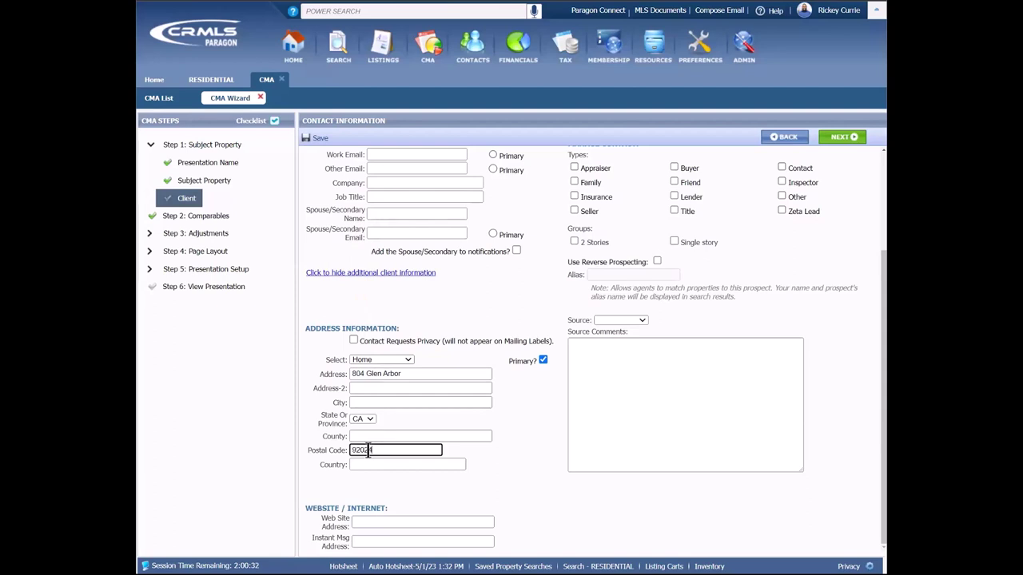
{"action": "left_click", "coordinate": [375, 436]}
{"action": "type", "text": "San Diego"}
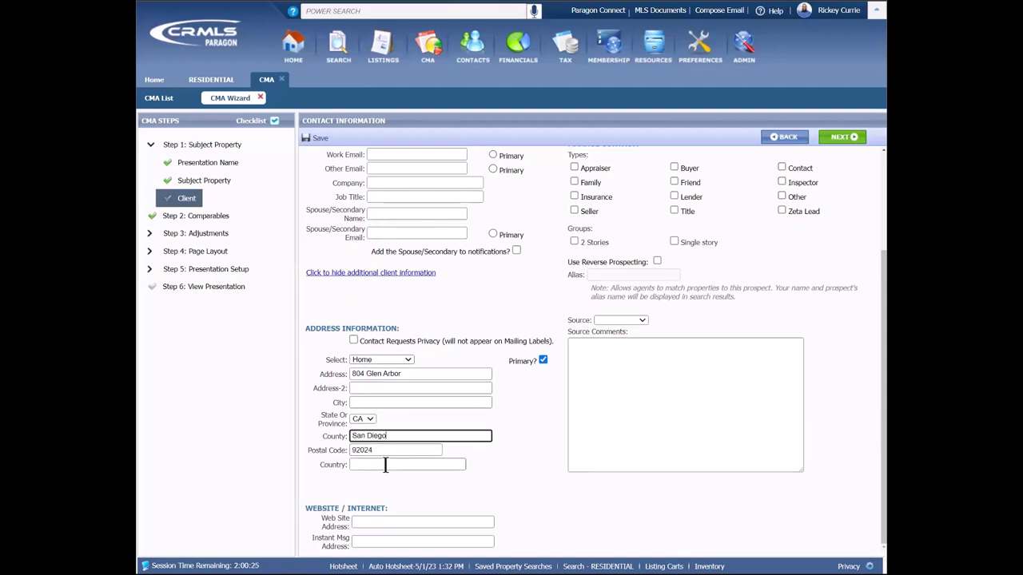
{"action": "left_click", "coordinate": [385, 467]}
{"action": "type", "text": "US"}
{"action": "key", "text": "Return"}
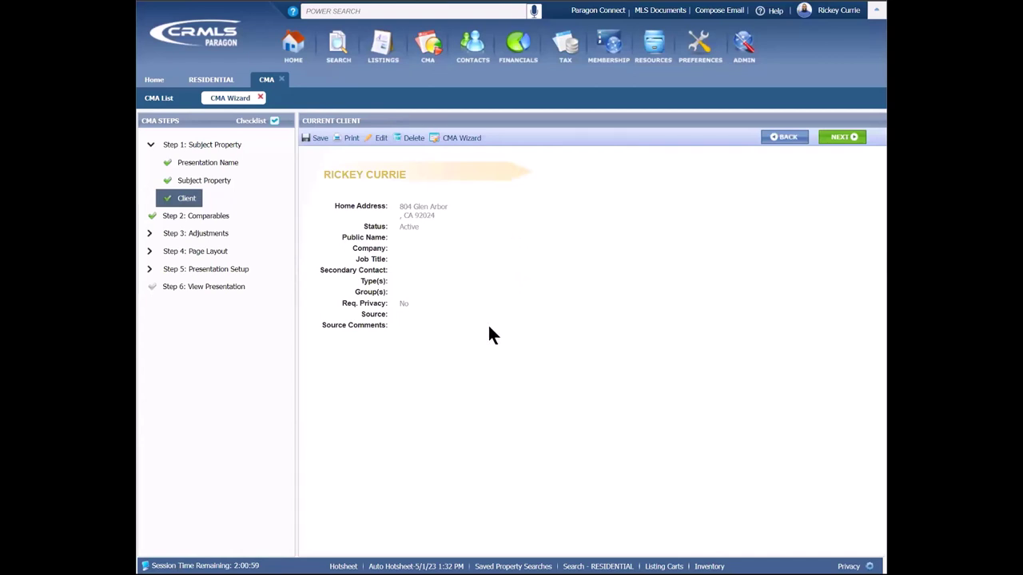
Step: Open the Comparables step, review the six listings, and proceed to Calculated Adjustments
{"action": "left_click", "coordinate": [839, 142]}
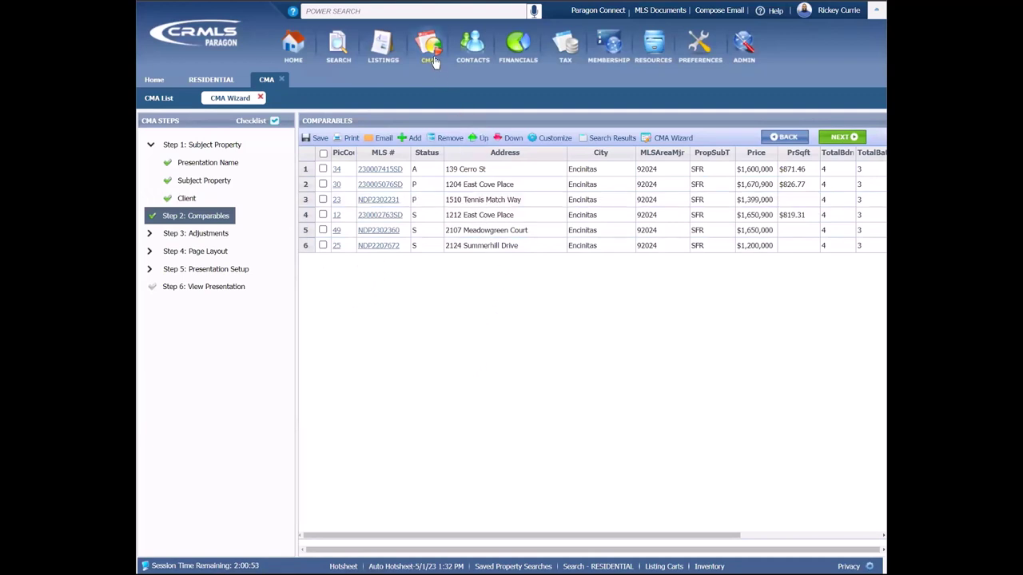
{"action": "mouse_move", "coordinate": [432, 62]}
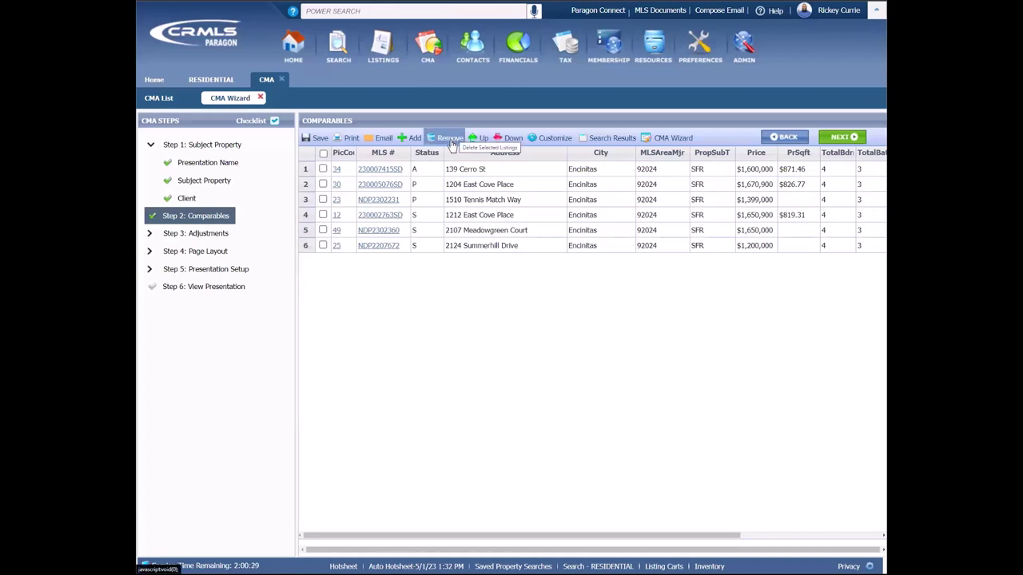
{"action": "left_click", "coordinate": [409, 140]}
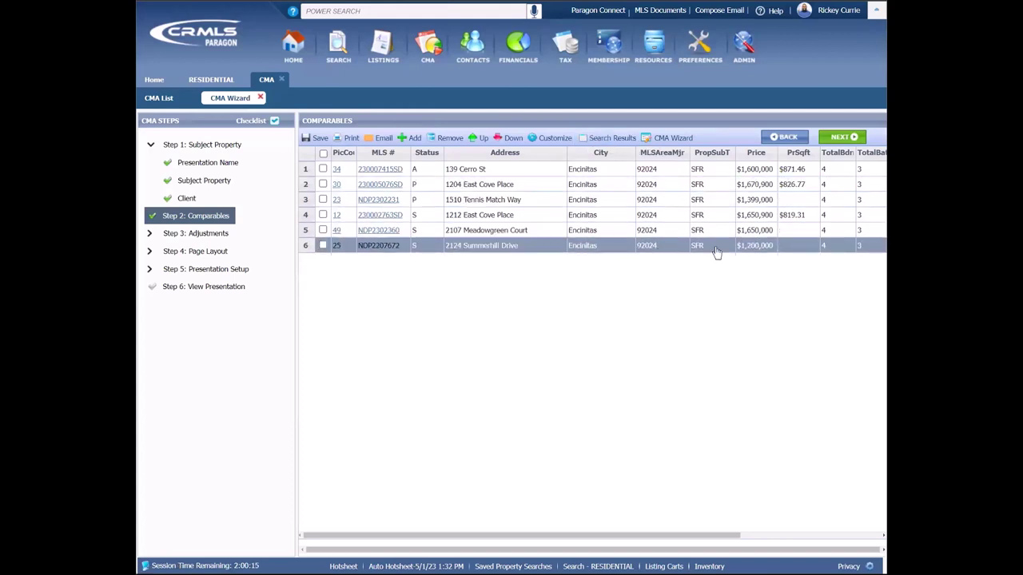
{"action": "left_click", "coordinate": [842, 137]}
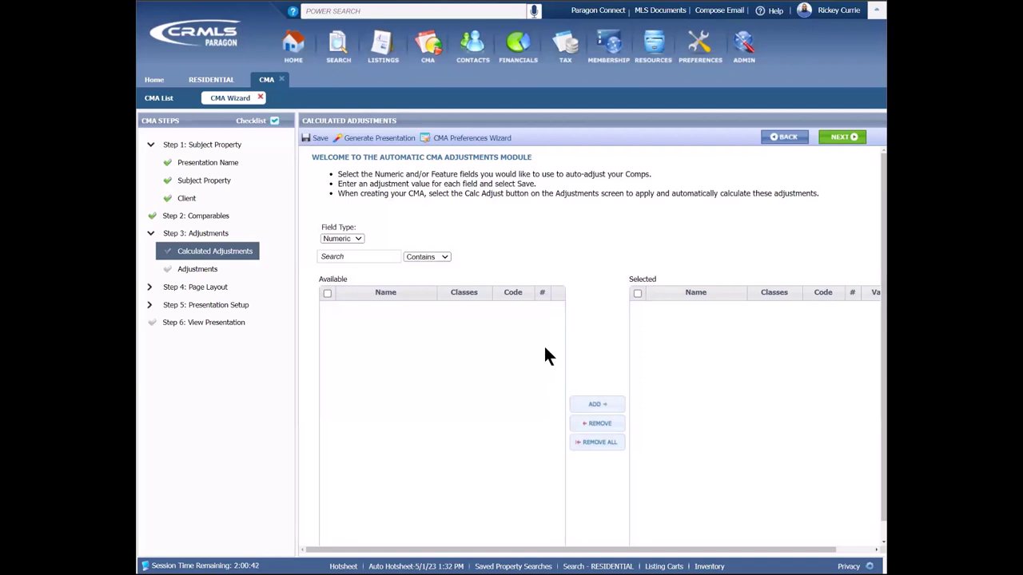
Step: Set Field Type to Features and check the Parking-Garage 2000 and Spa-Bath 5000 values
{"action": "left_click", "coordinate": [357, 242]}
{"action": "left_click", "coordinate": [342, 252]}
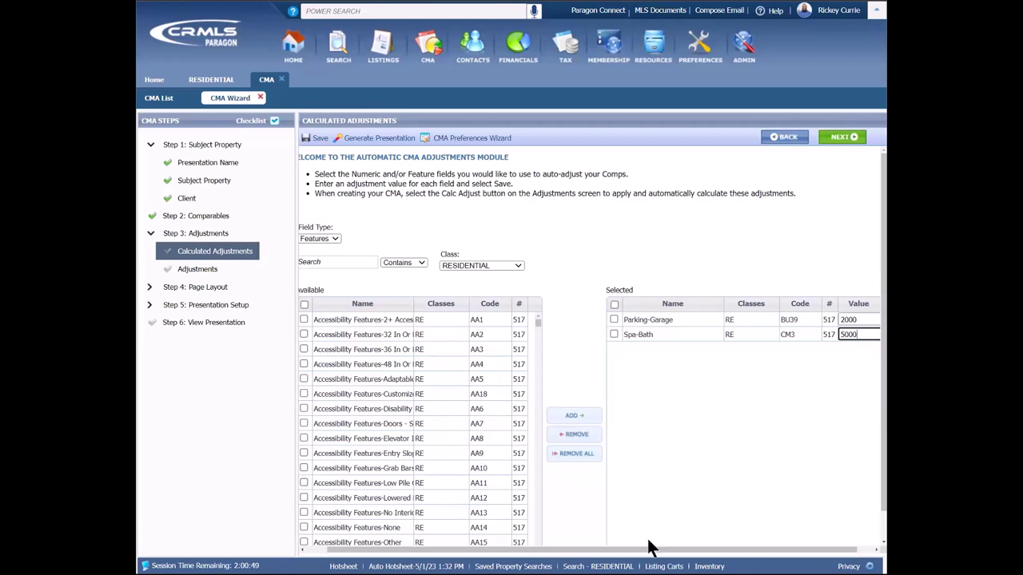
{"action": "left_click_drag", "start_coordinate": [651, 551], "coordinate": [720, 557]}
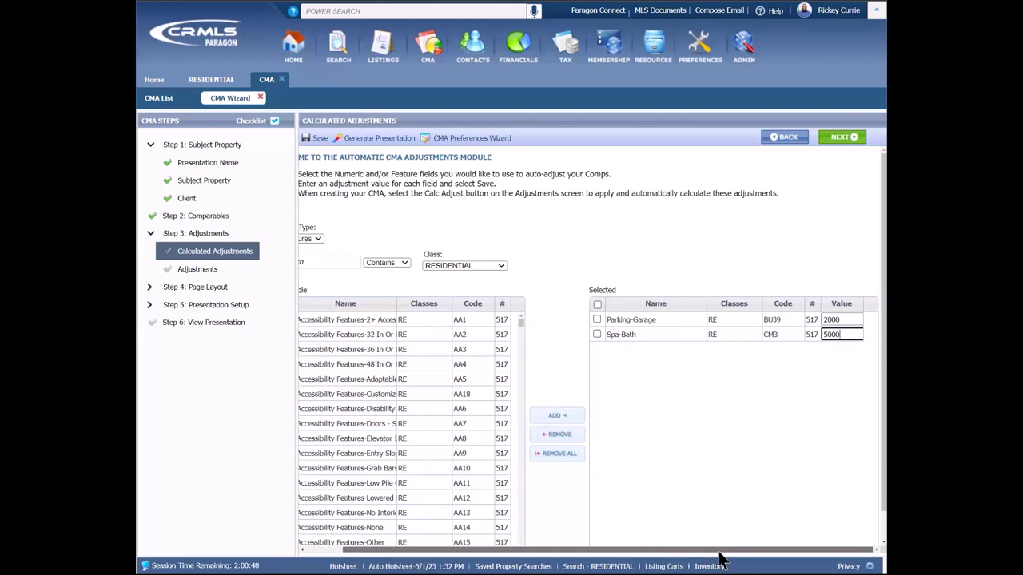
{"action": "left_click", "coordinate": [639, 322]}
{"action": "left_click", "coordinate": [633, 336]}
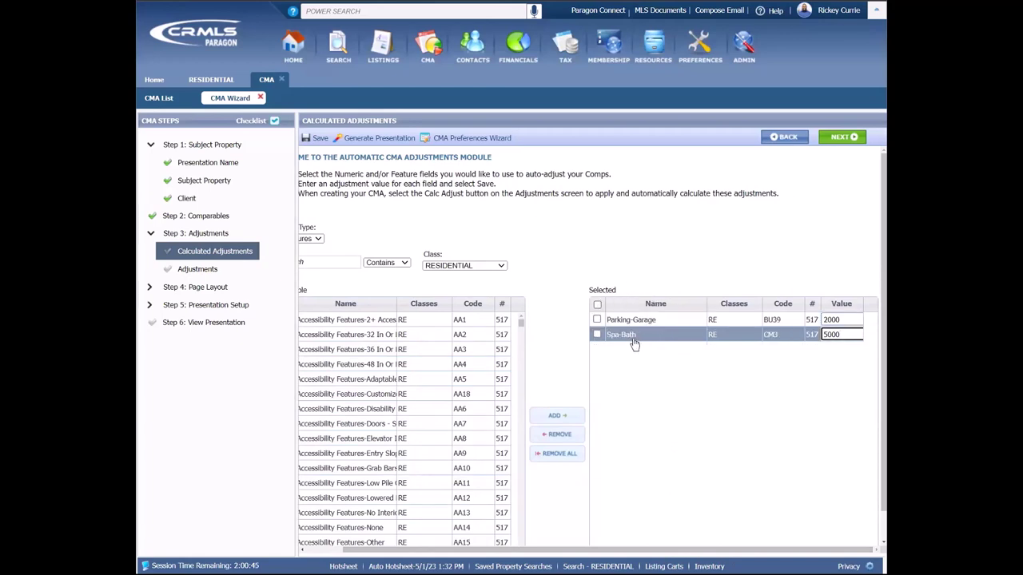
{"action": "left_click", "coordinate": [836, 336]}
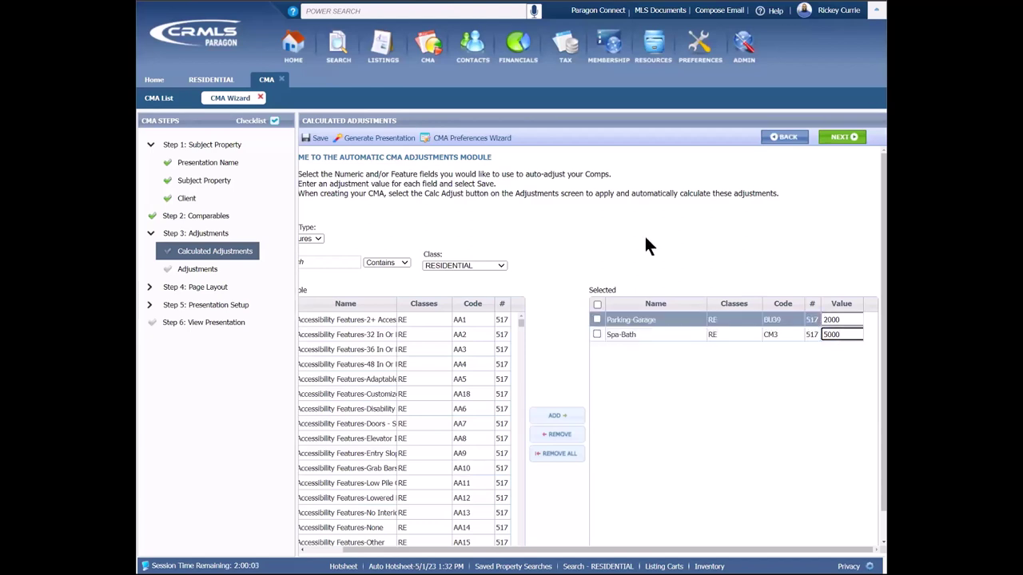
Step: Open the comparable adjustments page for comparable 1
{"action": "left_click", "coordinate": [201, 270]}
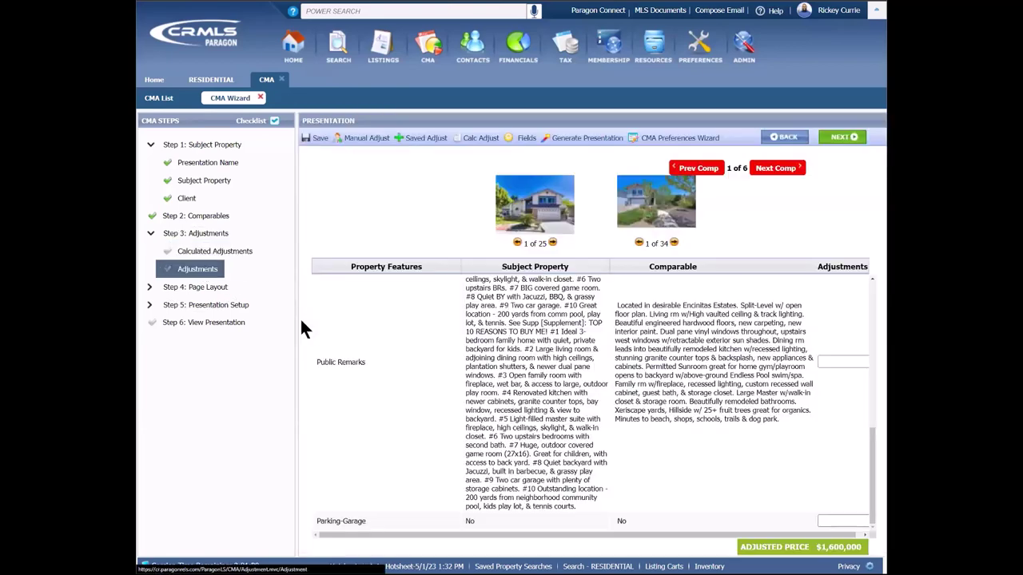
{"action": "scroll", "coordinate": [856, 478], "scroll_direction": "up", "scroll_amount": 10}
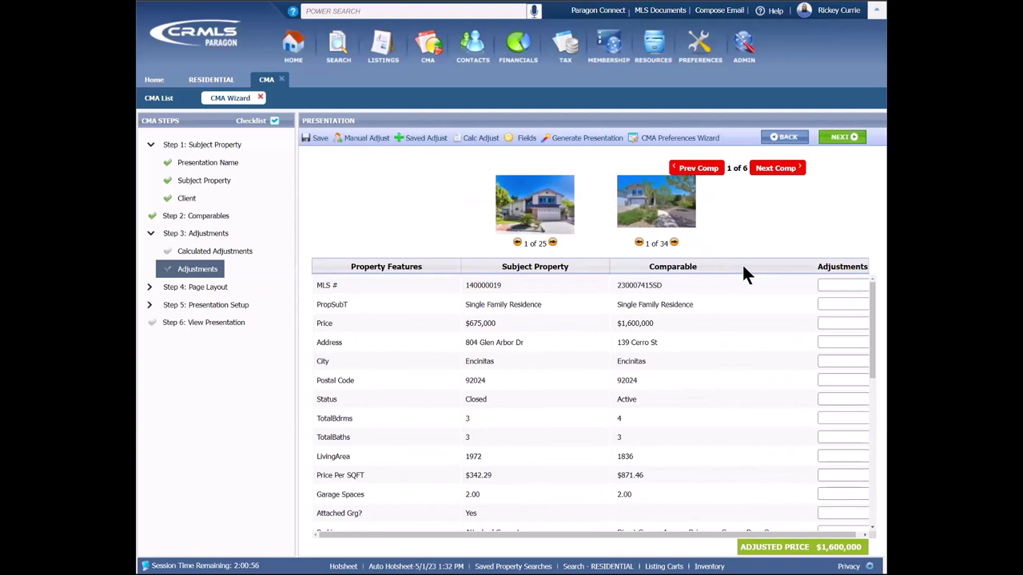
{"action": "left_click", "coordinate": [786, 173]}
{"action": "left_click", "coordinate": [621, 462]}
{"action": "left_click", "coordinate": [832, 419]}
{"action": "type", "text": "-15"}
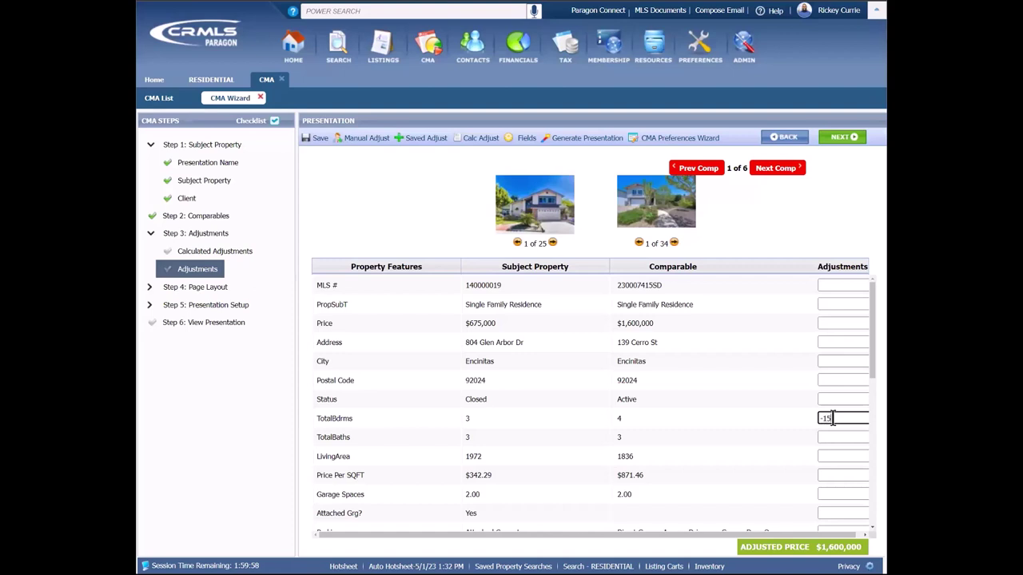
{"action": "type", "text": "000"}
{"action": "left_click", "coordinate": [835, 439]}
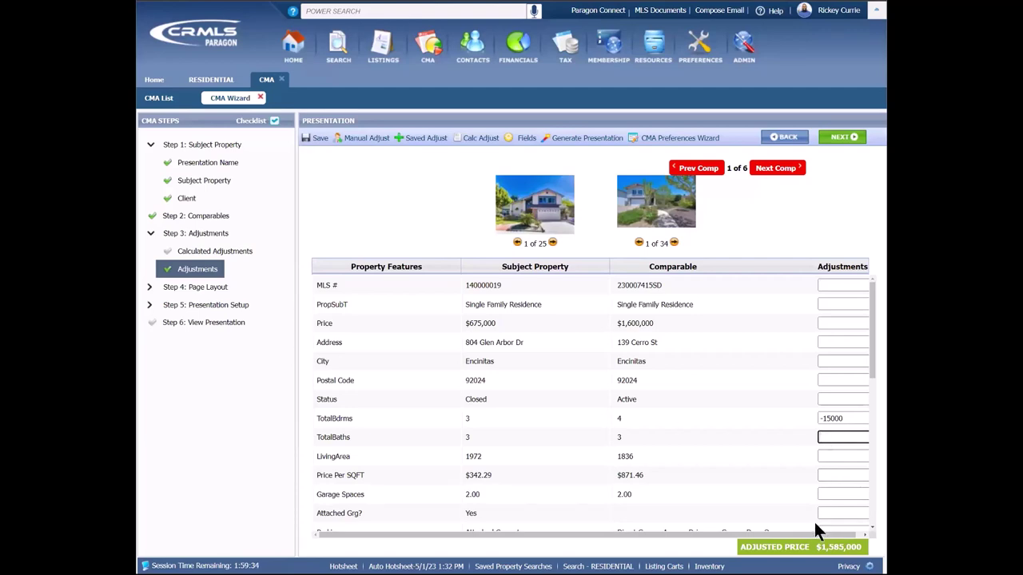
{"action": "left_click", "coordinate": [776, 167]}
{"action": "scroll", "coordinate": [778, 420], "scroll_direction": "down", "scroll_amount": 10}
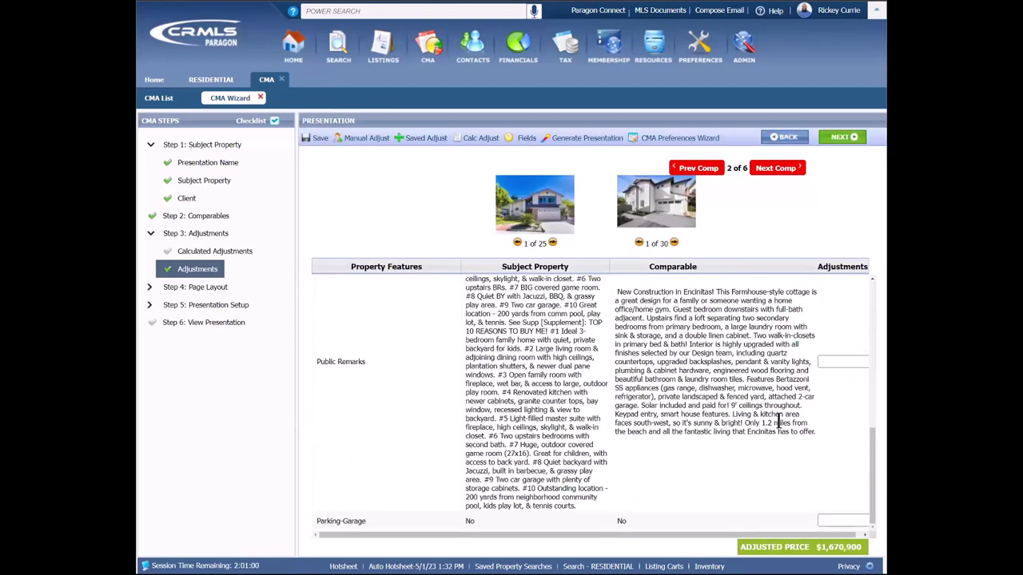
Step: Set comparable 2's TotalBdrms adjustment to -15000, fixing a mistyped 1500, for $1,655,900
{"action": "scroll", "coordinate": [831, 412], "scroll_direction": "up", "scroll_amount": 10}
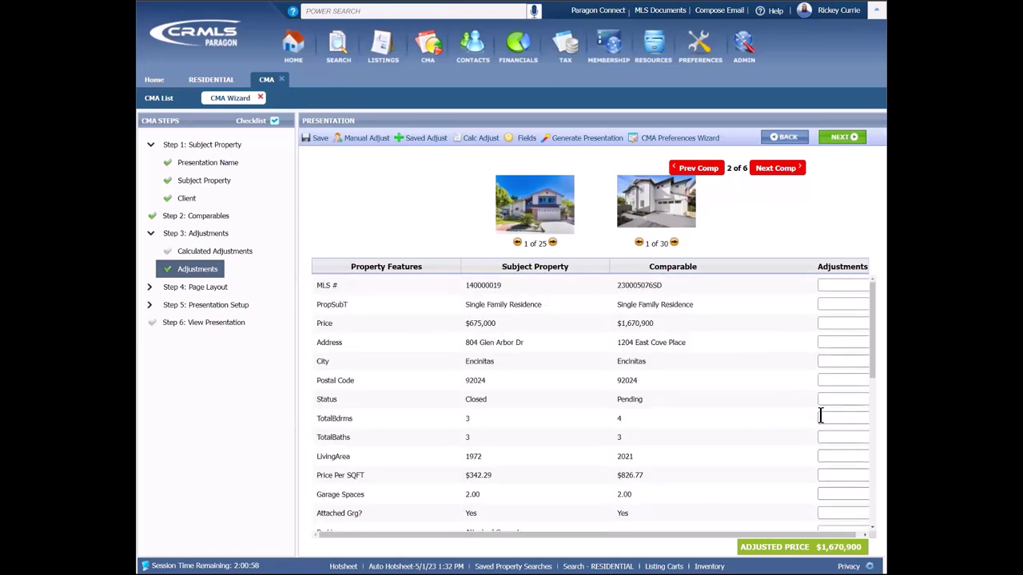
{"action": "left_click", "coordinate": [821, 418]}
{"action": "left_click", "coordinate": [836, 419]}
{"action": "type", "text": "1500"}
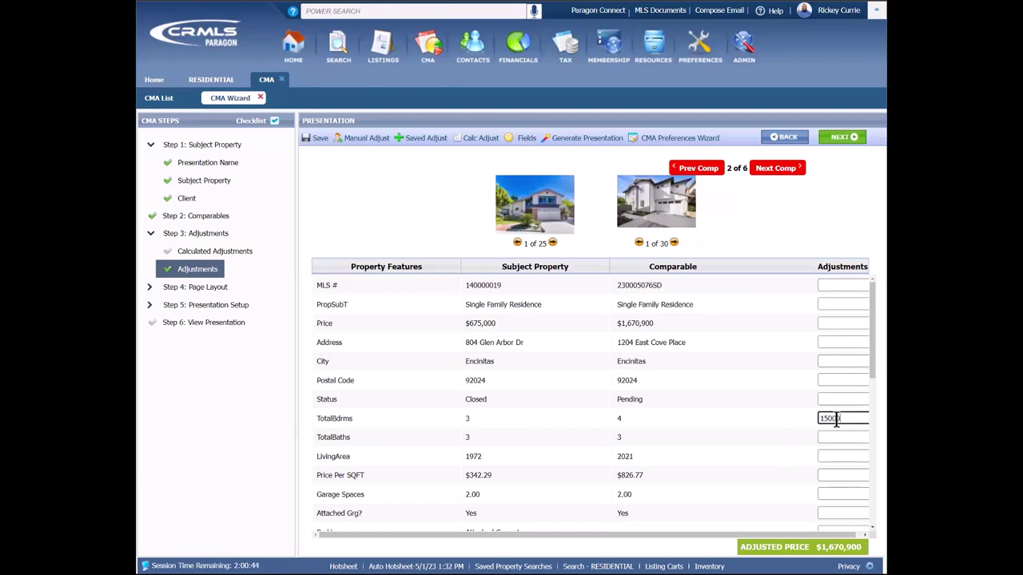
{"action": "left_click", "coordinate": [828, 455]}
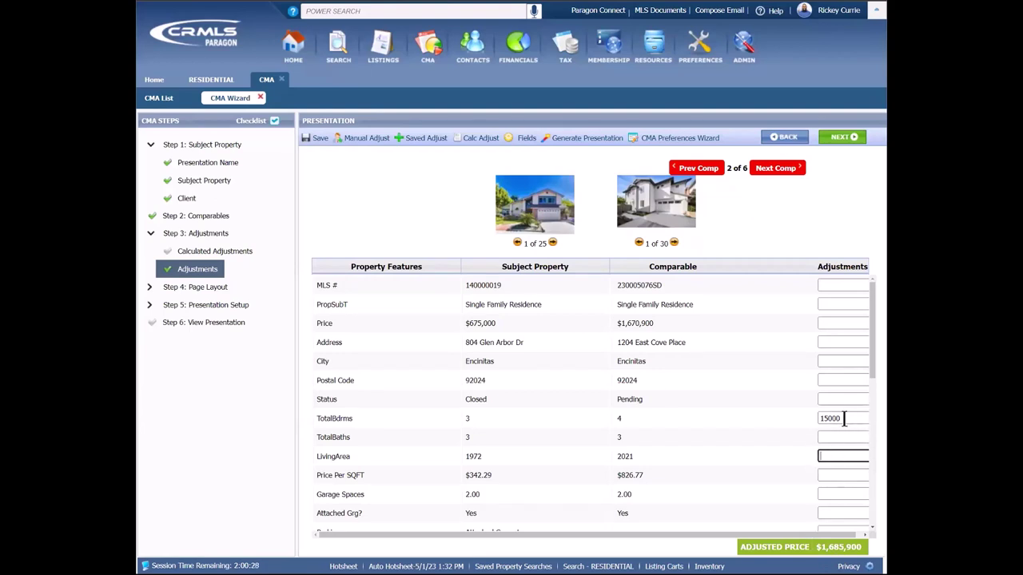
{"action": "left_click", "coordinate": [844, 421]}
{"action": "double_click", "coordinate": [843, 419]}
{"action": "key", "text": "BackSpace"}
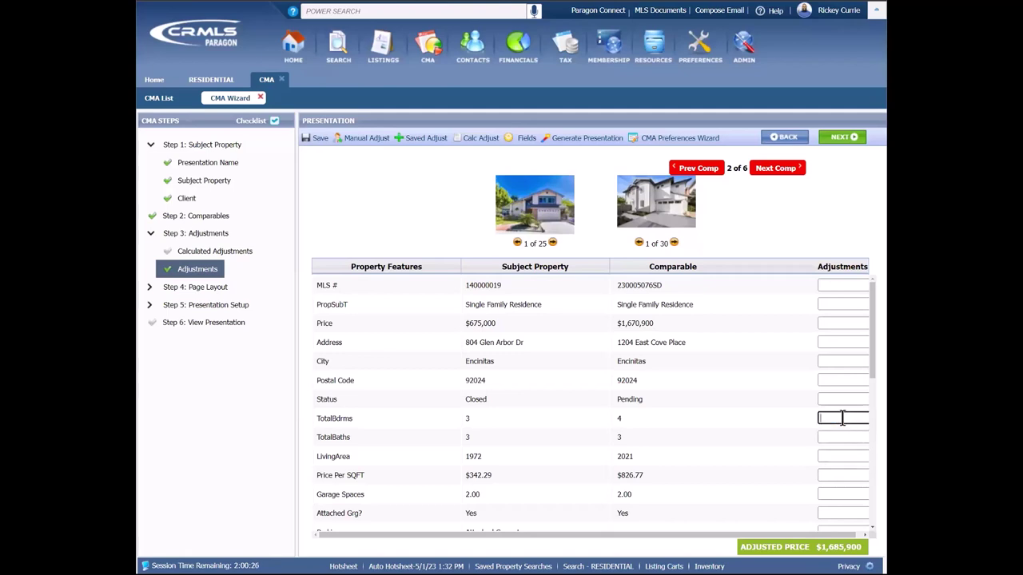
{"action": "type", "text": "-15000"}
{"action": "left_click", "coordinate": [828, 454]}
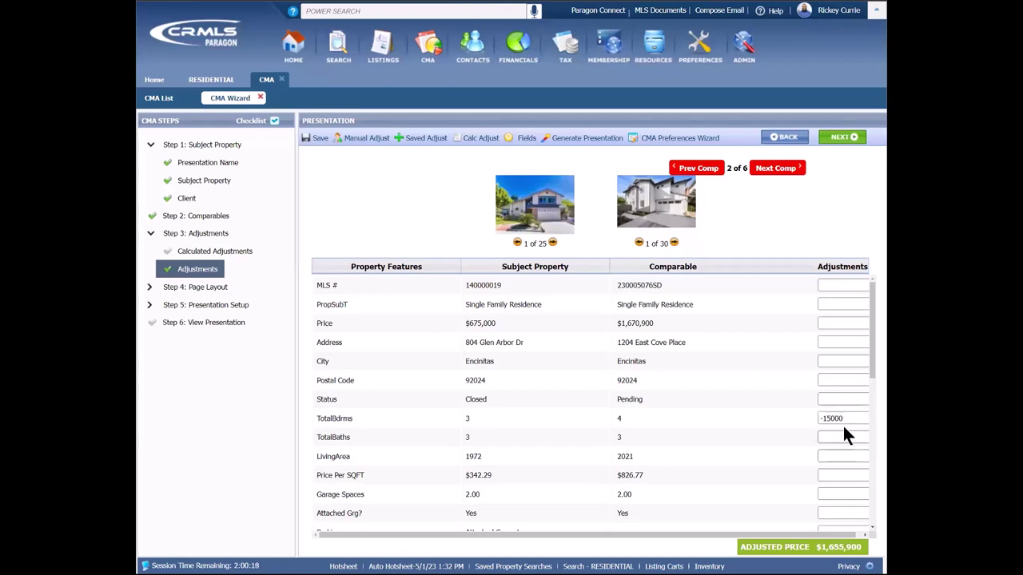
{"action": "left_click", "coordinate": [825, 398]}
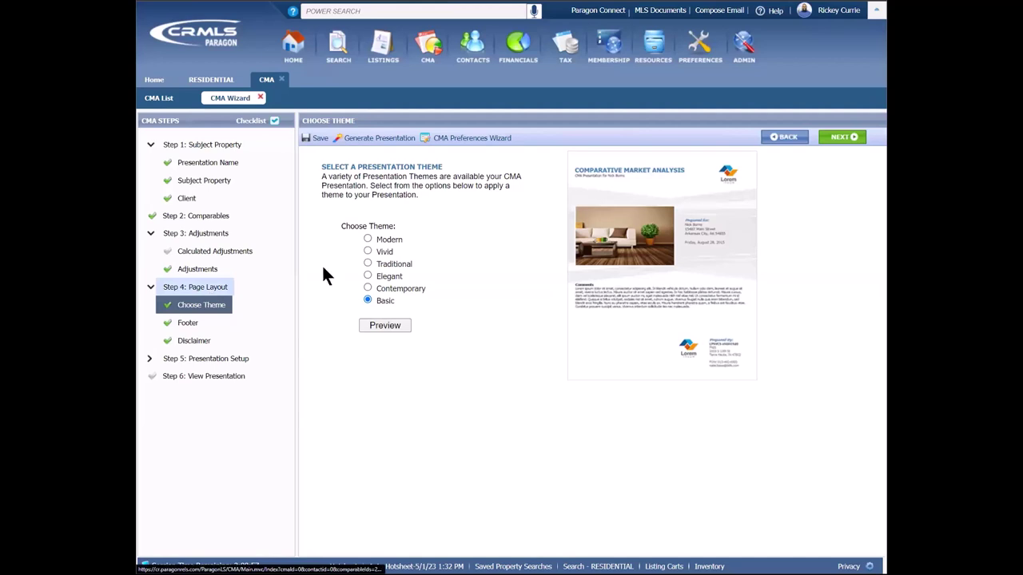
{"action": "left_click", "coordinate": [367, 238]}
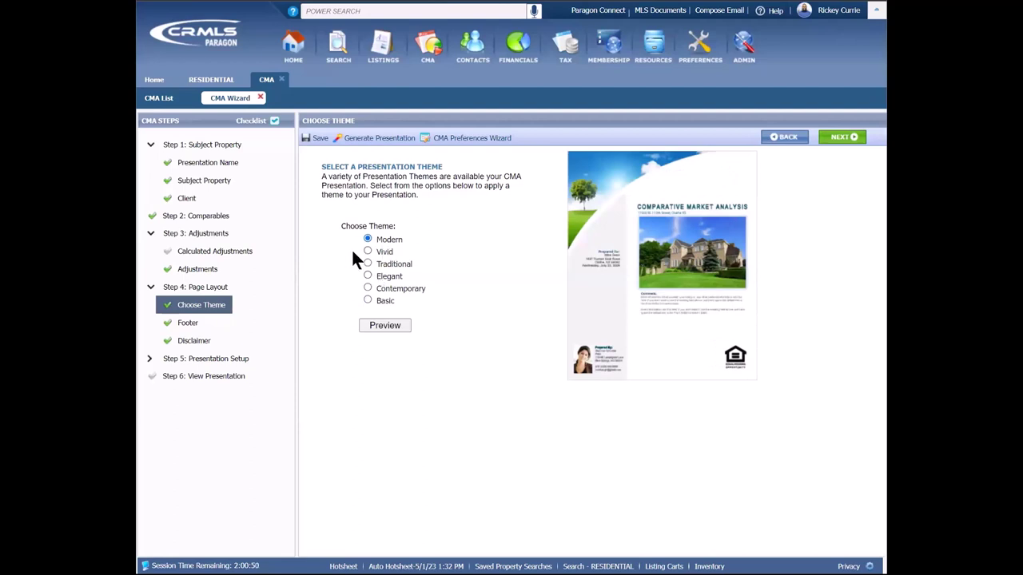
{"action": "left_click", "coordinate": [367, 251]}
{"action": "left_click", "coordinate": [367, 264]}
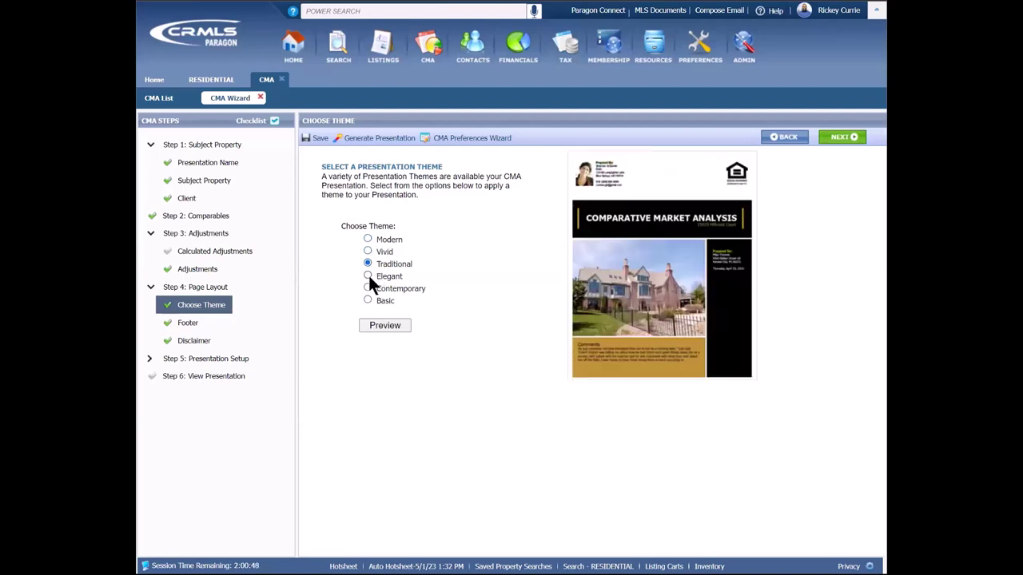
{"action": "left_click", "coordinate": [367, 276]}
{"action": "left_click", "coordinate": [368, 288]}
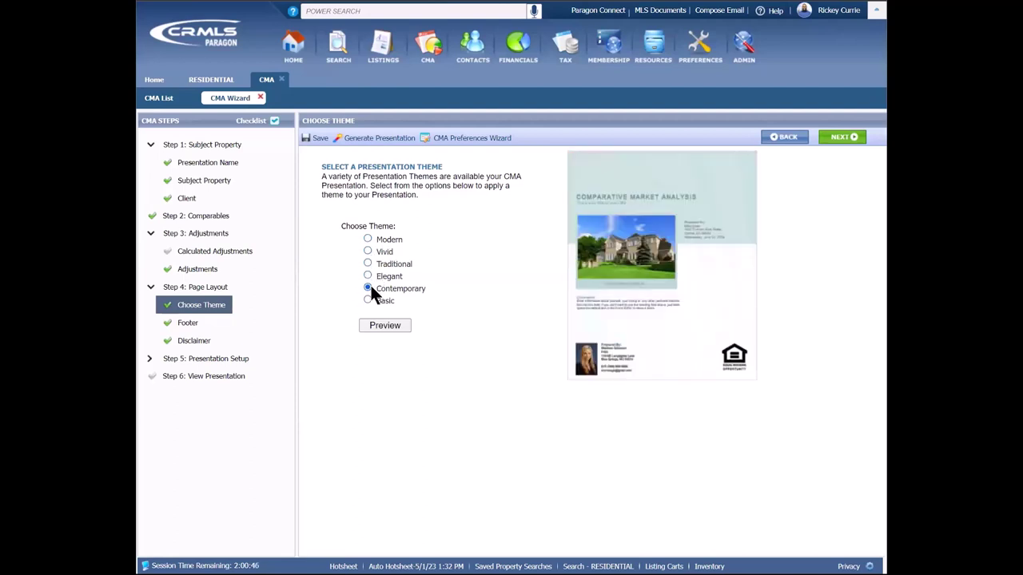
{"action": "left_click", "coordinate": [367, 301]}
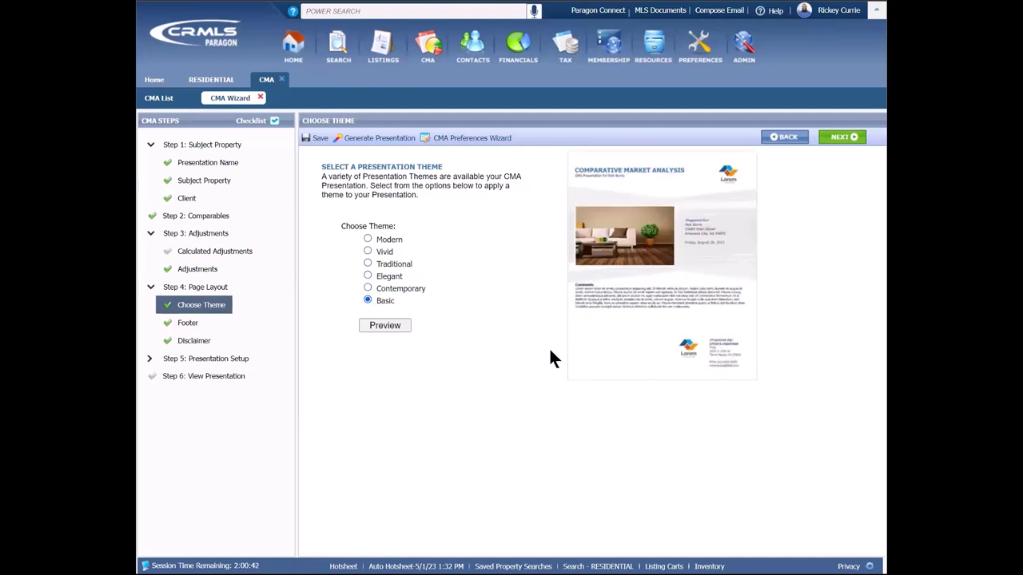
{"action": "left_click", "coordinate": [397, 327]}
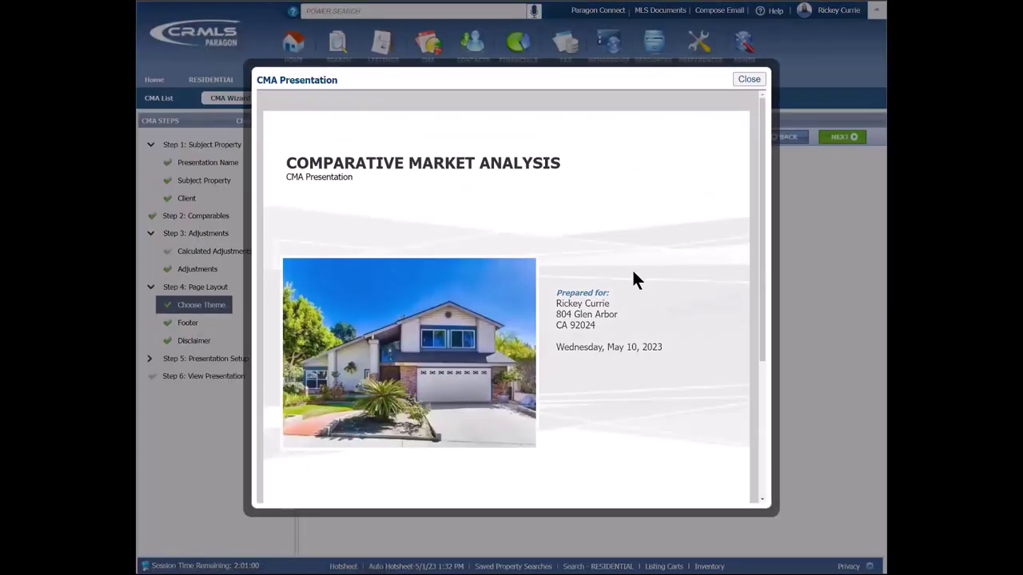
{"action": "scroll", "coordinate": [633, 275], "scroll_direction": "down", "scroll_amount": 1}
{"action": "scroll", "coordinate": [635, 278], "scroll_direction": "down", "scroll_amount": 3}
{"action": "scroll", "coordinate": [680, 244], "scroll_direction": "up", "scroll_amount": 5}
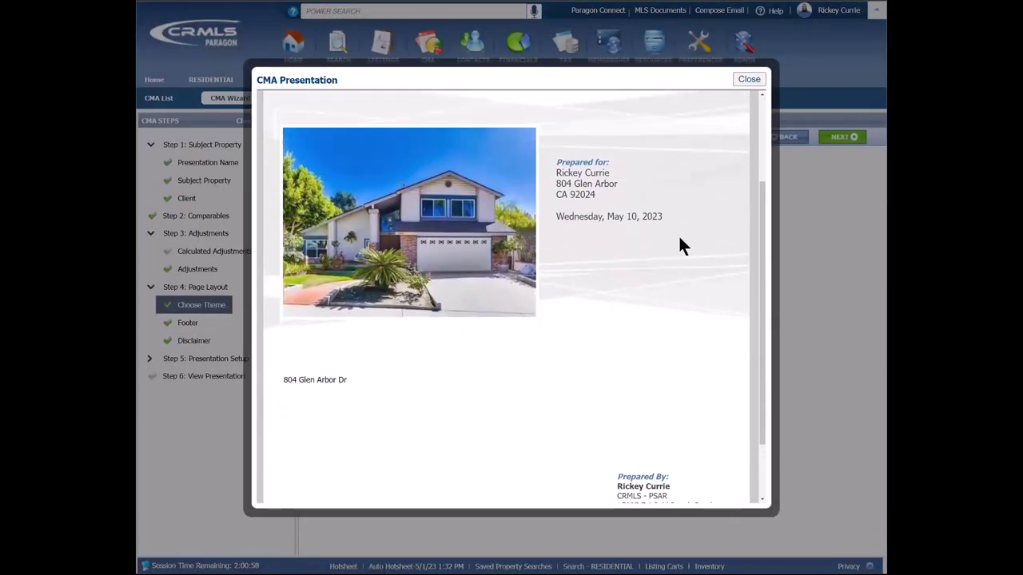
{"action": "left_click", "coordinate": [749, 81]}
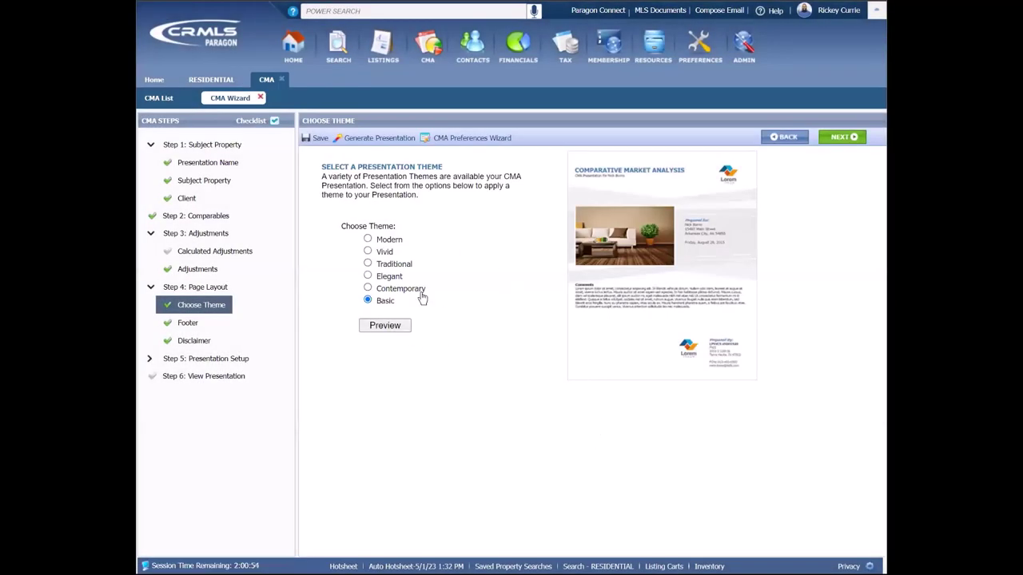
Step: Toggle the footer off and back on, keeping the image left of the centred website text
{"action": "left_click", "coordinate": [839, 142]}
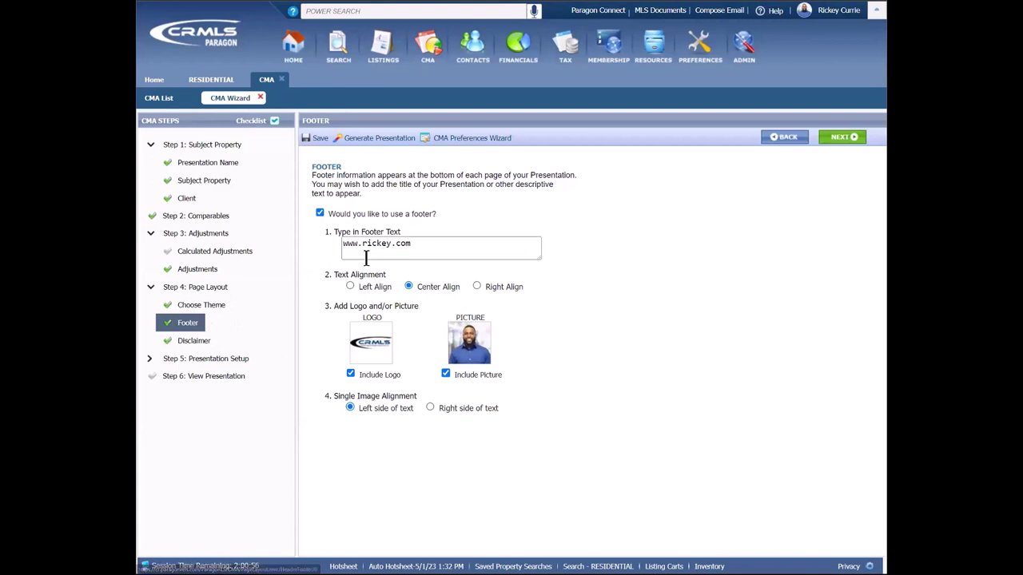
{"action": "left_click", "coordinate": [319, 213]}
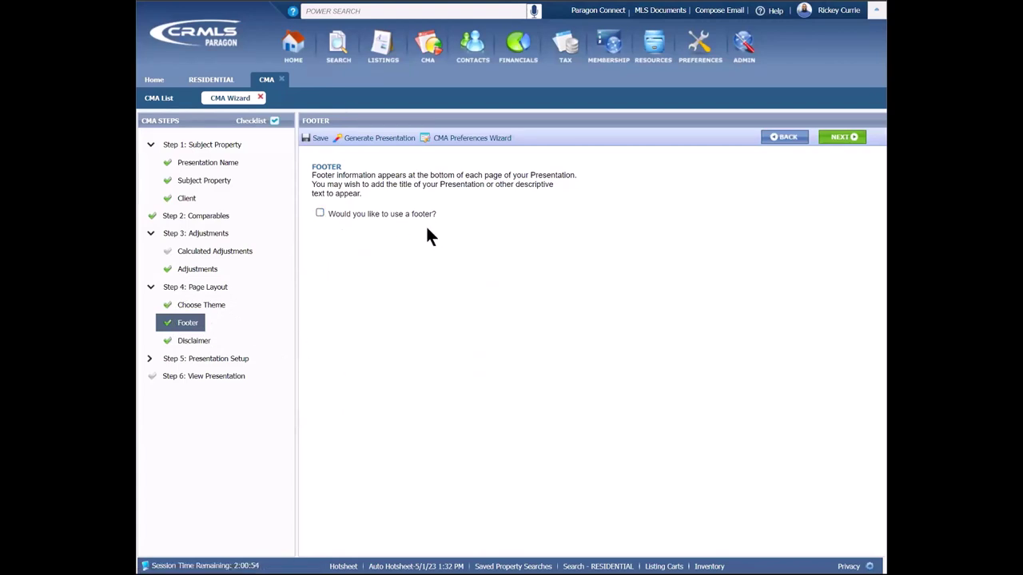
{"action": "left_click", "coordinate": [320, 213]}
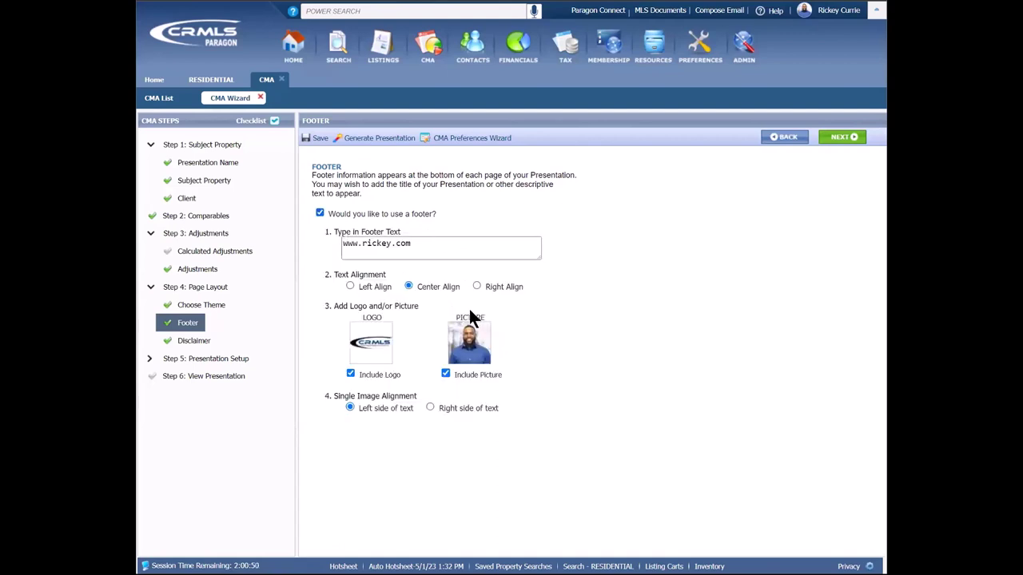
{"action": "left_click_drag", "start_coordinate": [422, 245], "coordinate": [341, 246]}
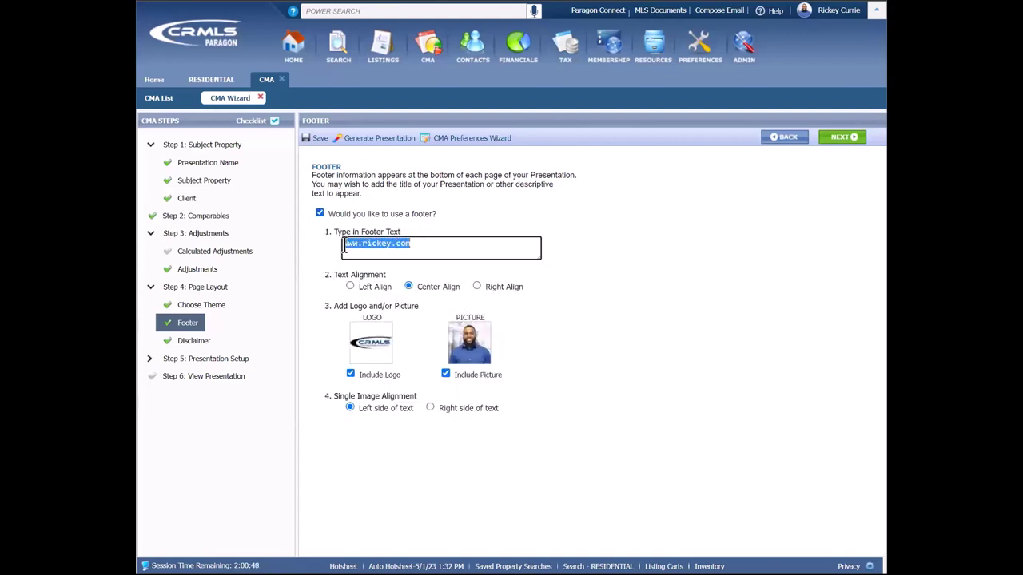
{"action": "left_click", "coordinate": [459, 252]}
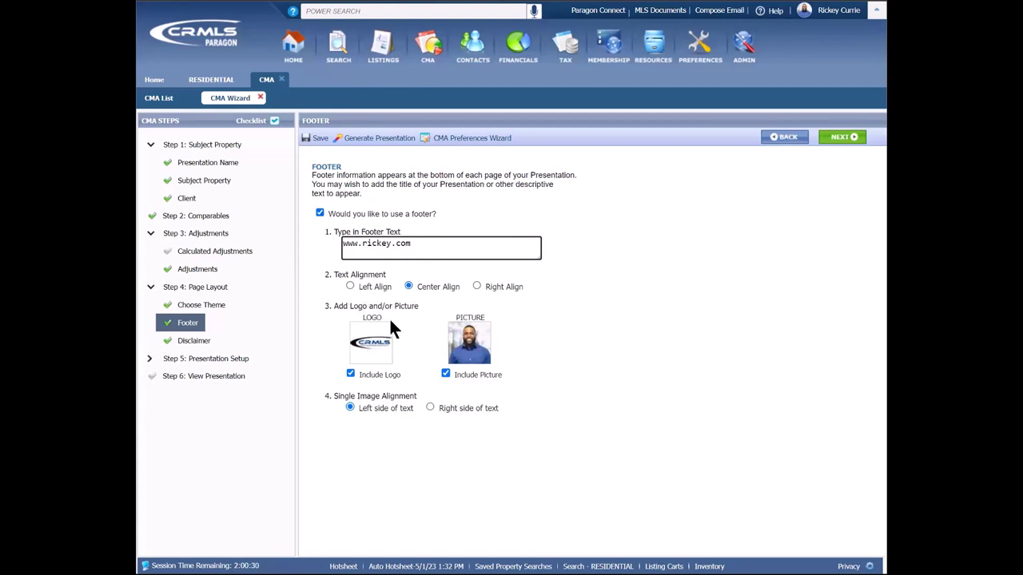
{"action": "left_click", "coordinate": [332, 407]}
Step: Continue from the Footer to the Presentation Setup Cover Page
{"action": "left_click", "coordinate": [845, 141]}
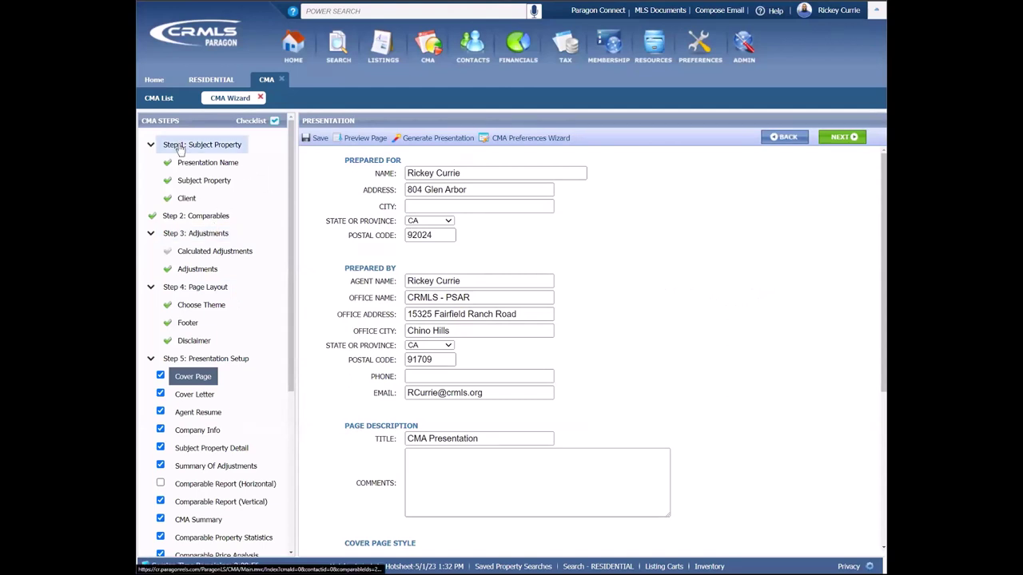
Step: Collapse the Subject Property, Adjustments and Page Layout steps and open Cover Page settings
{"action": "left_click", "coordinate": [150, 145]}
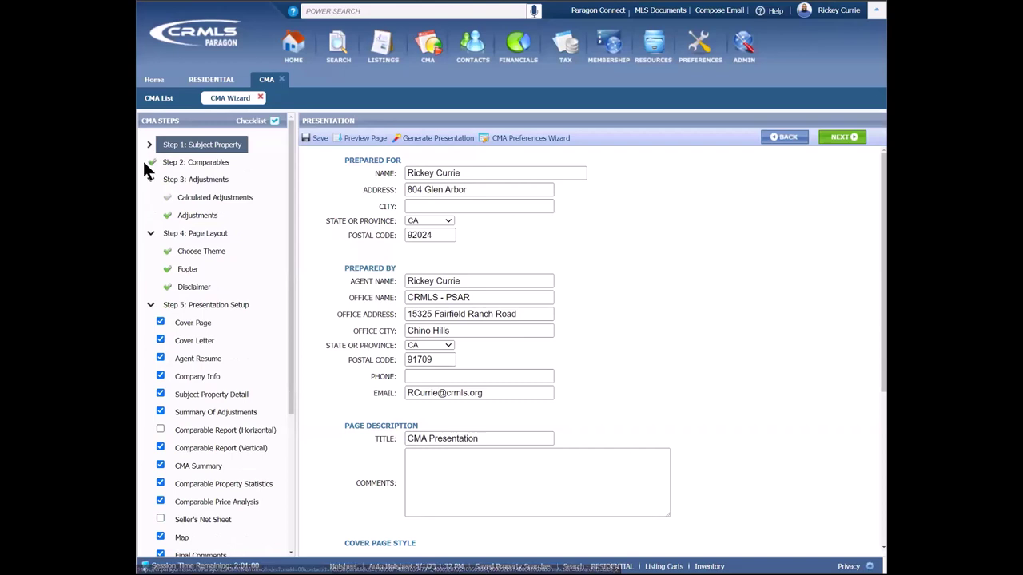
{"action": "left_click", "coordinate": [148, 179]}
{"action": "left_click", "coordinate": [149, 197]}
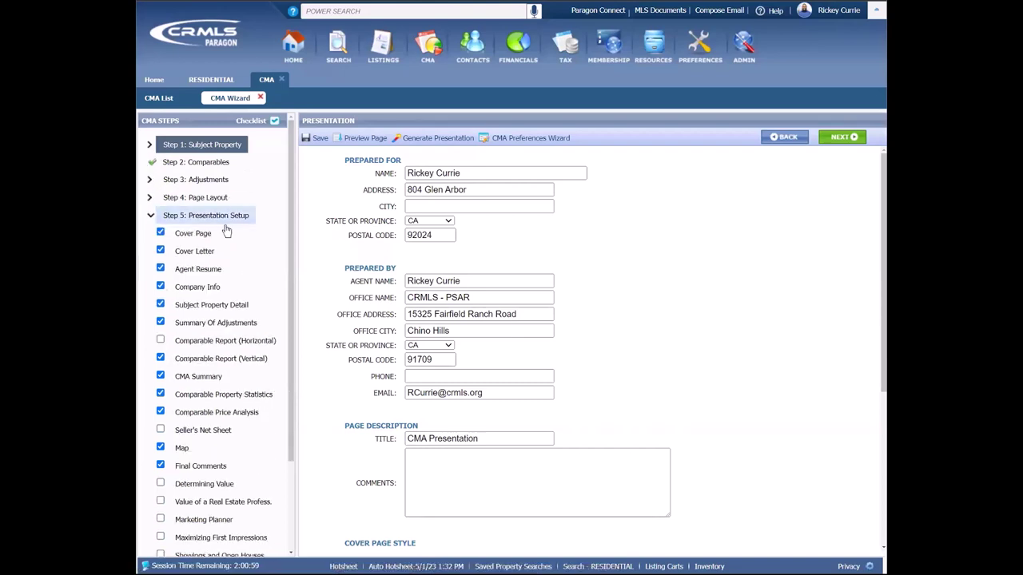
{"action": "scroll", "coordinate": [244, 228], "scroll_direction": "down", "scroll_amount": 3}
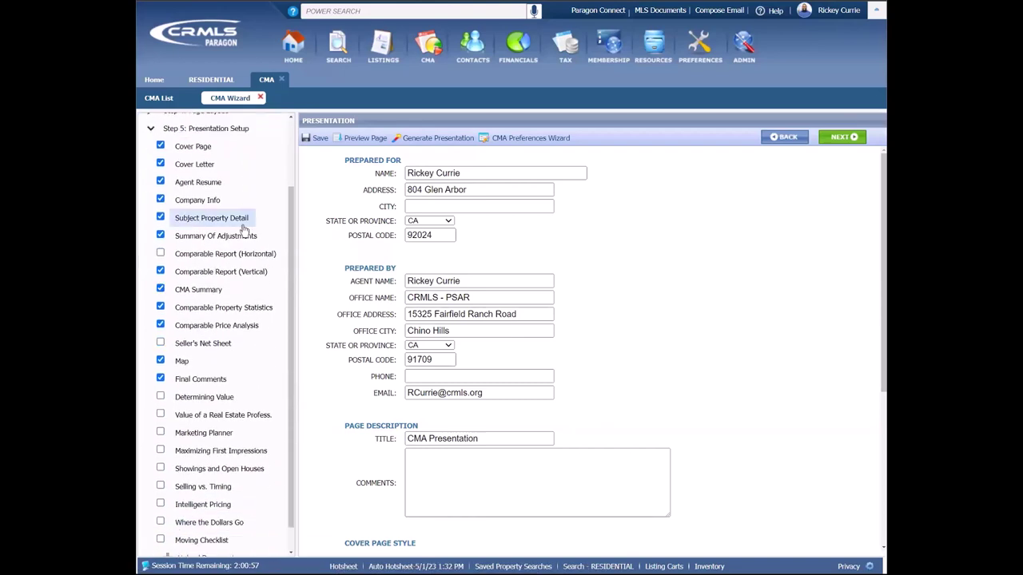
{"action": "left_click", "coordinate": [197, 147]}
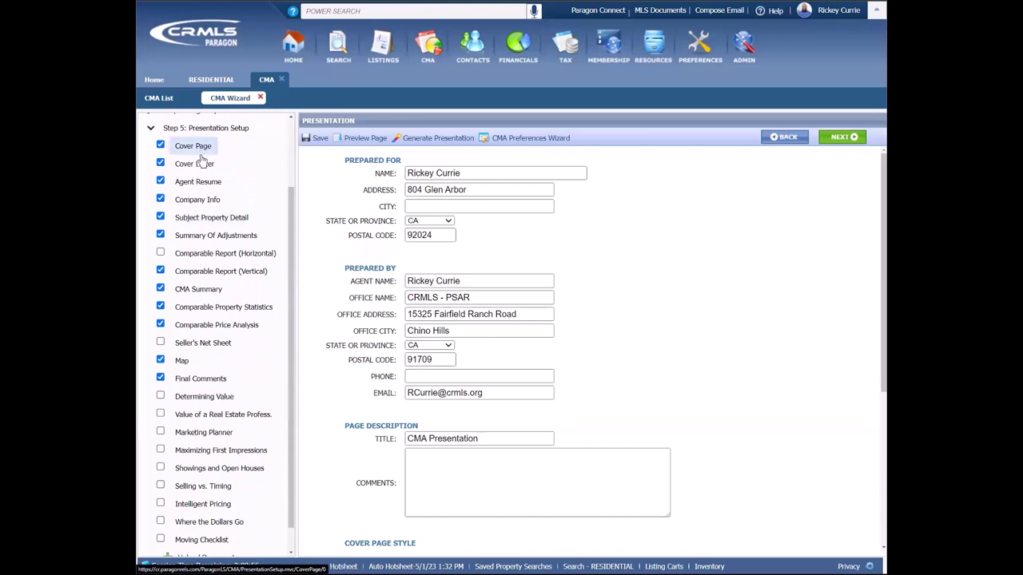
Step: Move the real estate professional value page above Determining Value, then reopen Cover Page
{"action": "left_click", "coordinate": [217, 417]}
{"action": "left_click", "coordinate": [211, 397]}
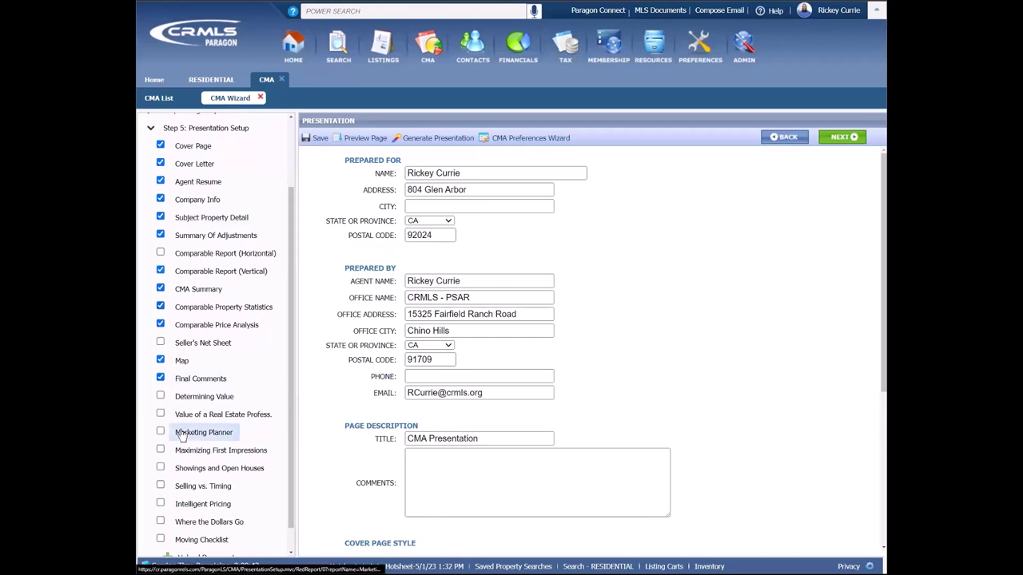
{"action": "mouse_move", "coordinate": [197, 415]}
{"action": "left_mouse_down"}
{"action": "mouse_move", "coordinate": [198, 405]}
{"action": "mouse_move", "coordinate": [203, 412]}
{"action": "left_mouse_up"}
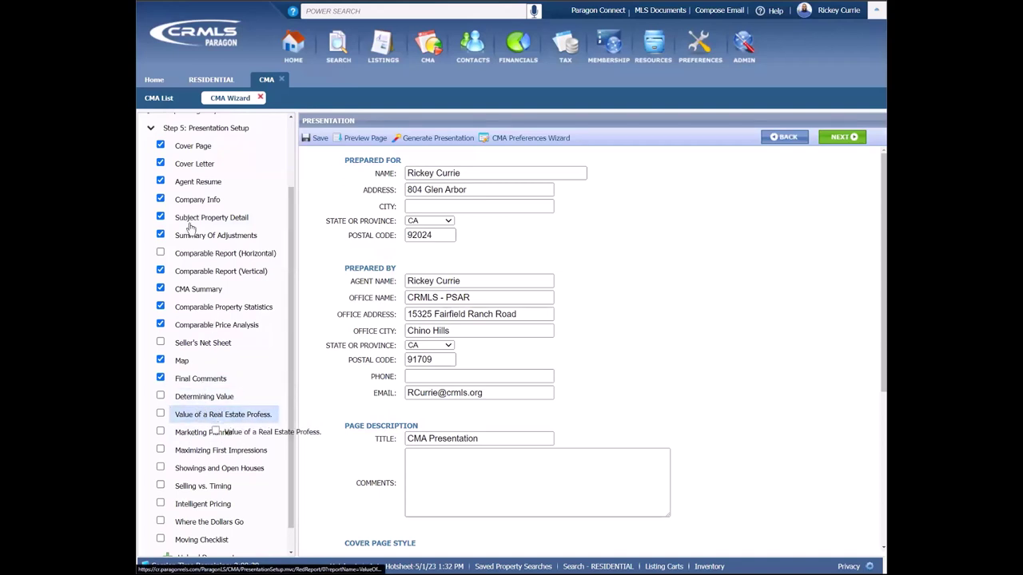
{"action": "left_click", "coordinate": [202, 148]}
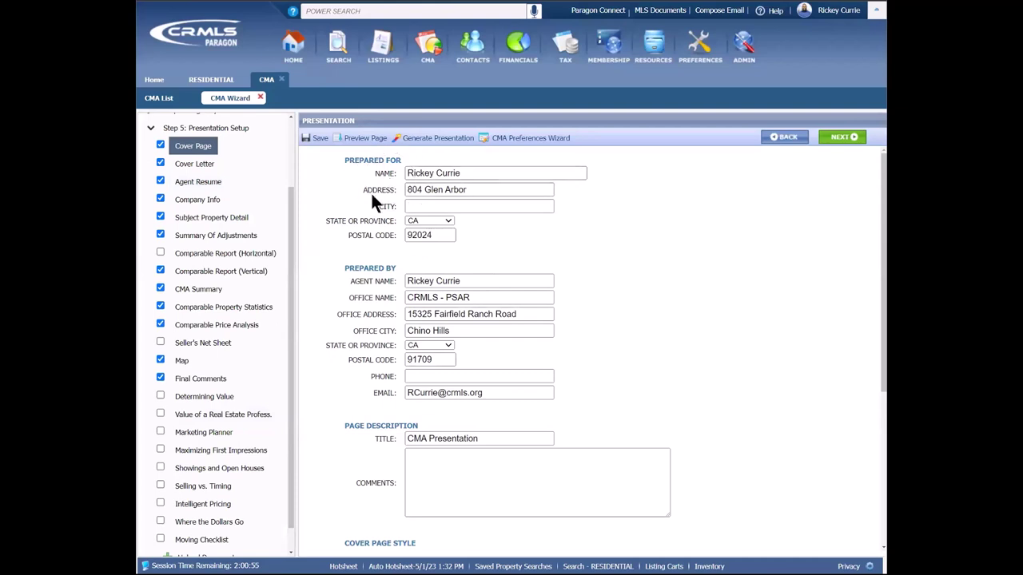
Step: Add the client's first name to the cover title and enter the comment CMA!!!!!!!
{"action": "scroll", "coordinate": [386, 319], "scroll_direction": "down", "scroll_amount": 3}
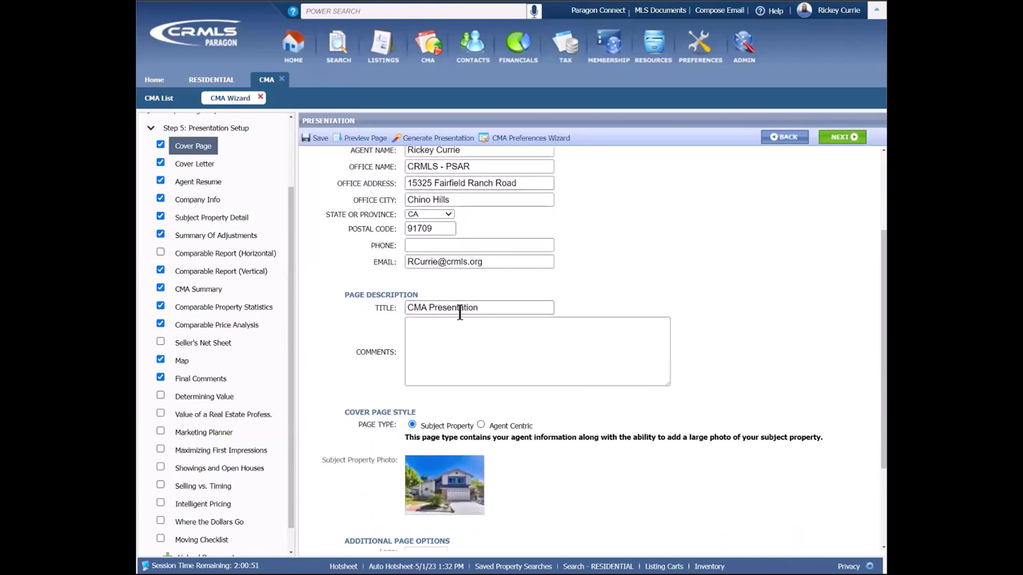
{"action": "left_click", "coordinate": [491, 308]}
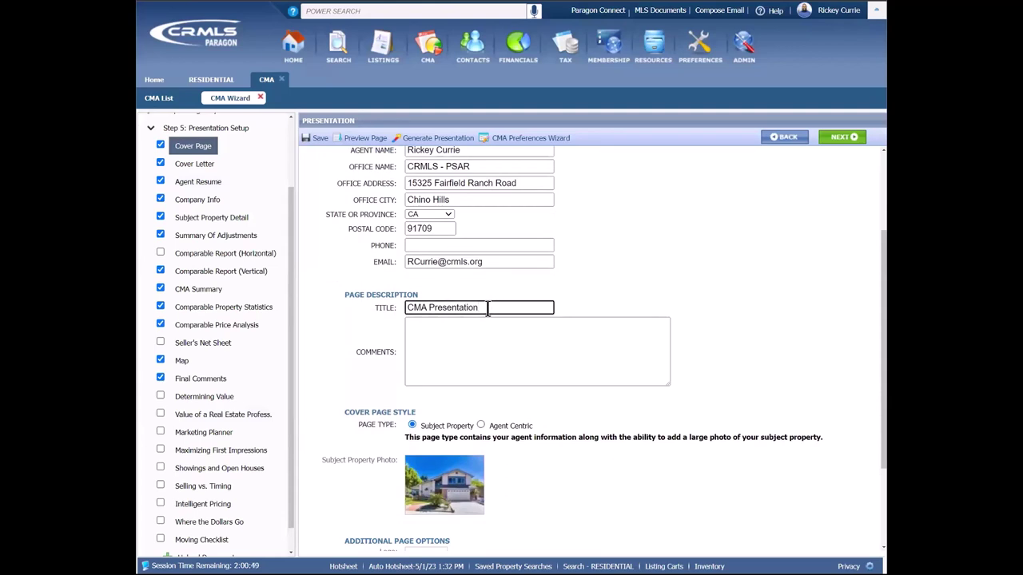
{"action": "type", "text": "for Rickey"}
{"action": "left_click", "coordinate": [486, 339]}
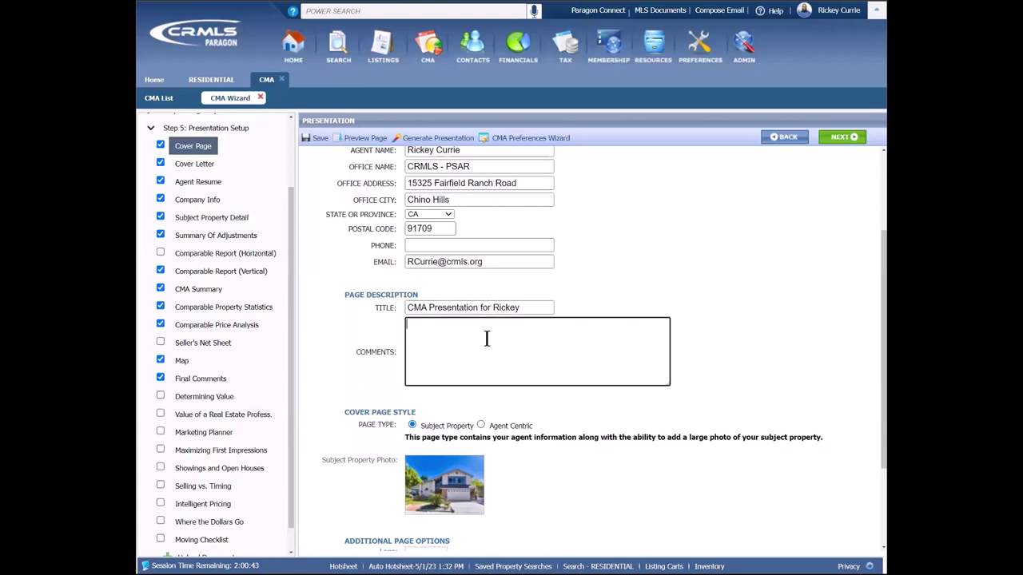
{"action": "type", "text": "CMA!!!!!!!"}
Step: Include both the logo and the agent picture on the cover page
{"action": "scroll", "coordinate": [413, 425], "scroll_direction": "down", "scroll_amount": 1}
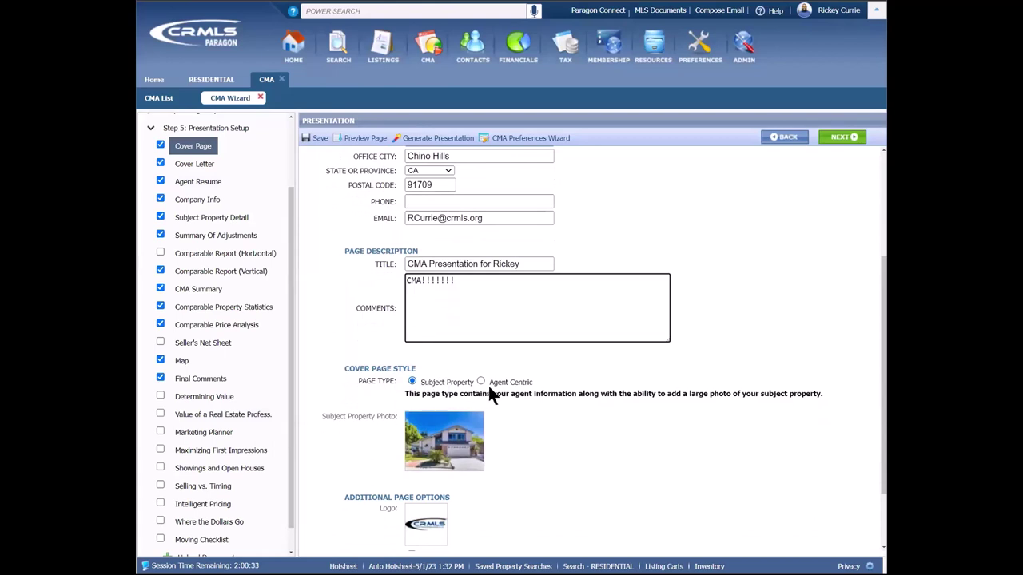
{"action": "scroll", "coordinate": [496, 391], "scroll_direction": "down", "scroll_amount": 2}
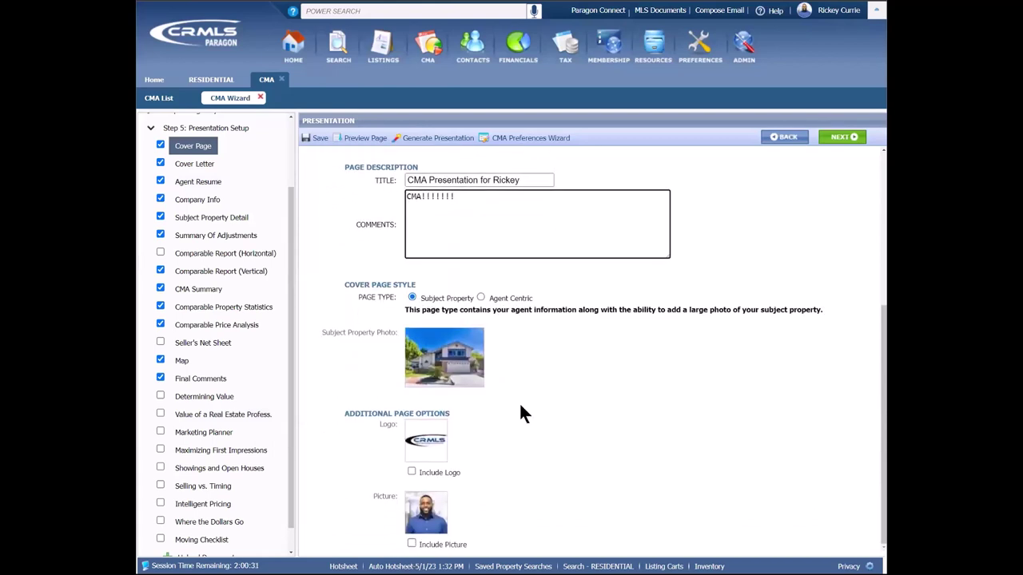
{"action": "left_click", "coordinate": [411, 472]}
{"action": "left_click", "coordinate": [411, 545]}
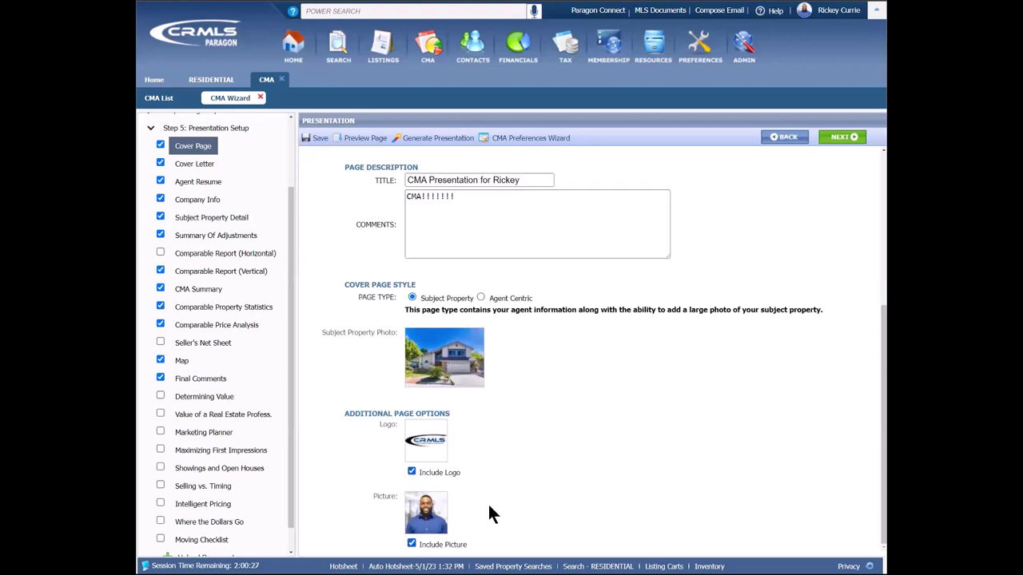
Step: Preview the cover page, then preview it again in the Agent Centric style
{"action": "left_click", "coordinate": [371, 140]}
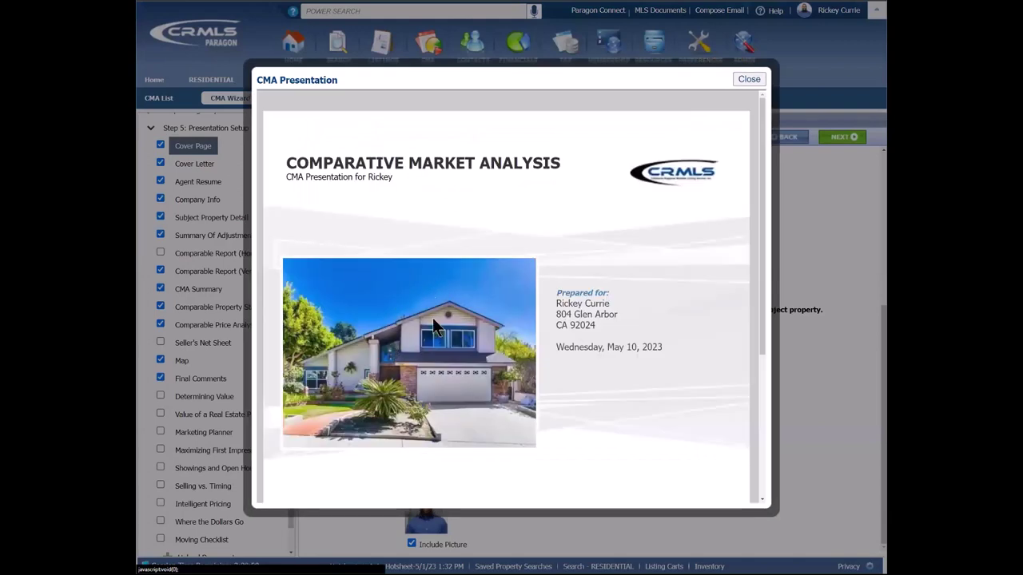
{"action": "scroll", "coordinate": [441, 315], "scroll_direction": "down", "scroll_amount": 1}
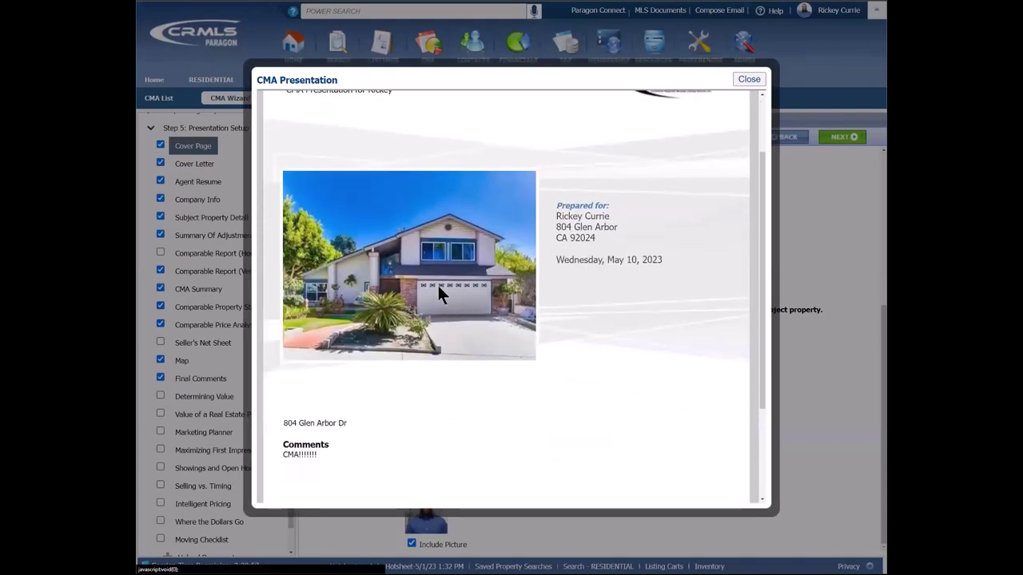
{"action": "scroll", "coordinate": [452, 312], "scroll_direction": "down", "scroll_amount": 2}
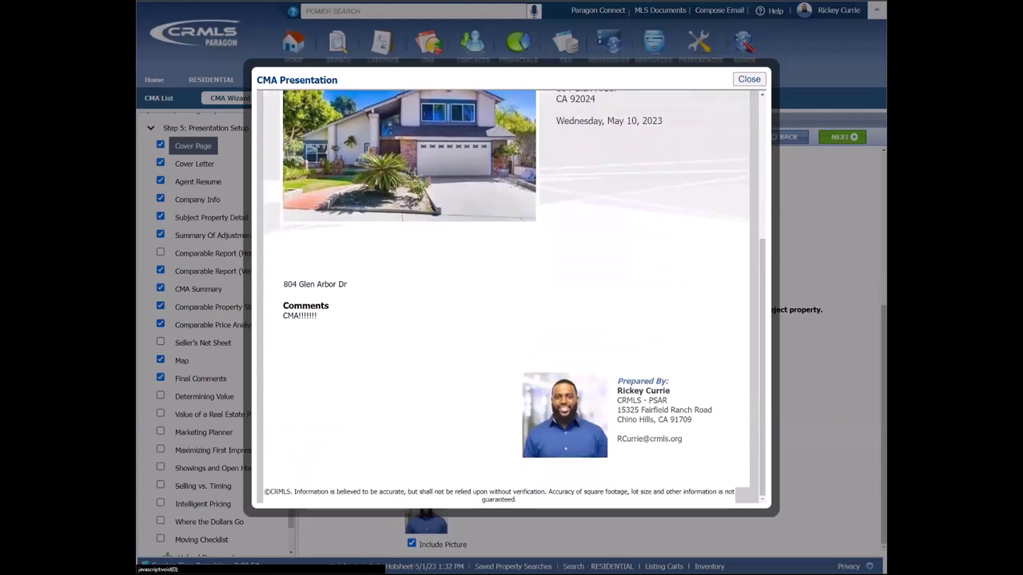
{"action": "left_click", "coordinate": [749, 80]}
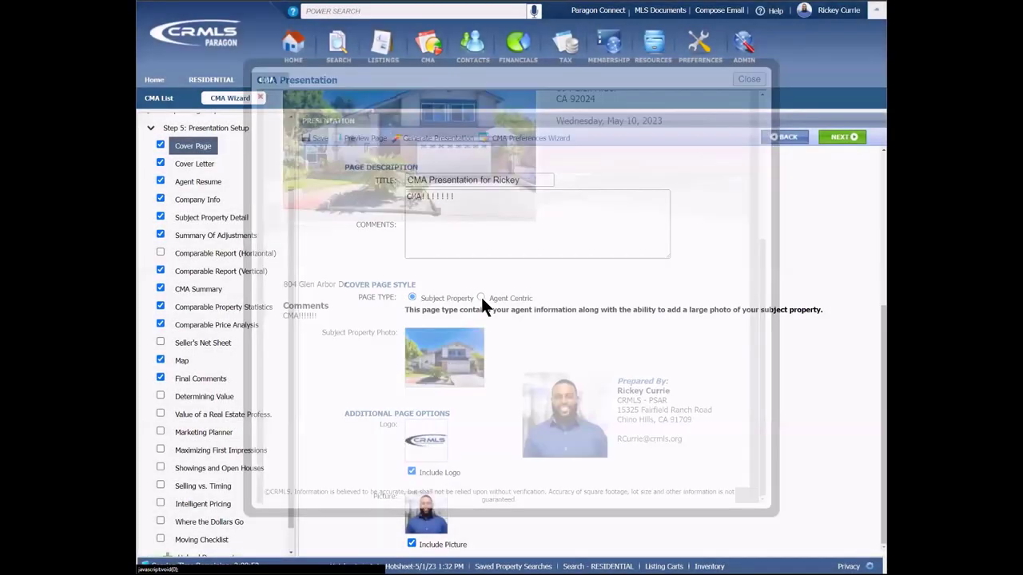
{"action": "left_click", "coordinate": [366, 139]}
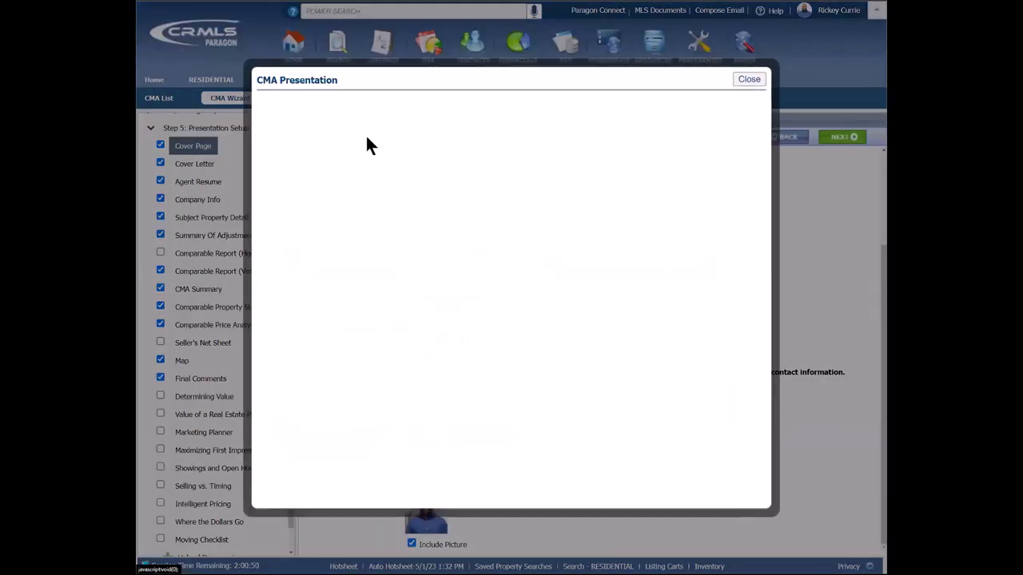
{"action": "scroll", "coordinate": [610, 302], "scroll_direction": "down", "scroll_amount": 3}
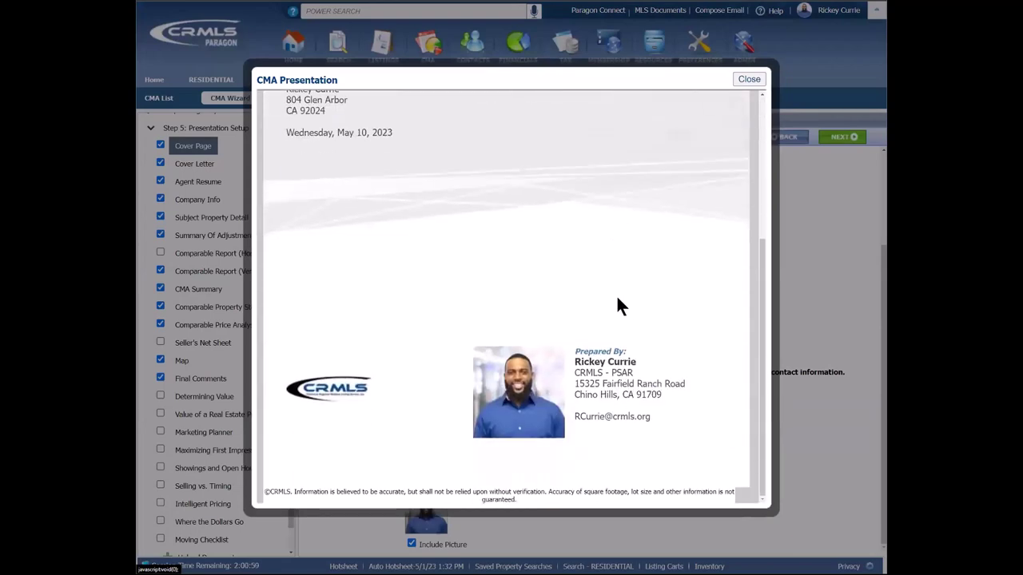
{"action": "scroll", "coordinate": [616, 306], "scroll_direction": "up", "scroll_amount": 3}
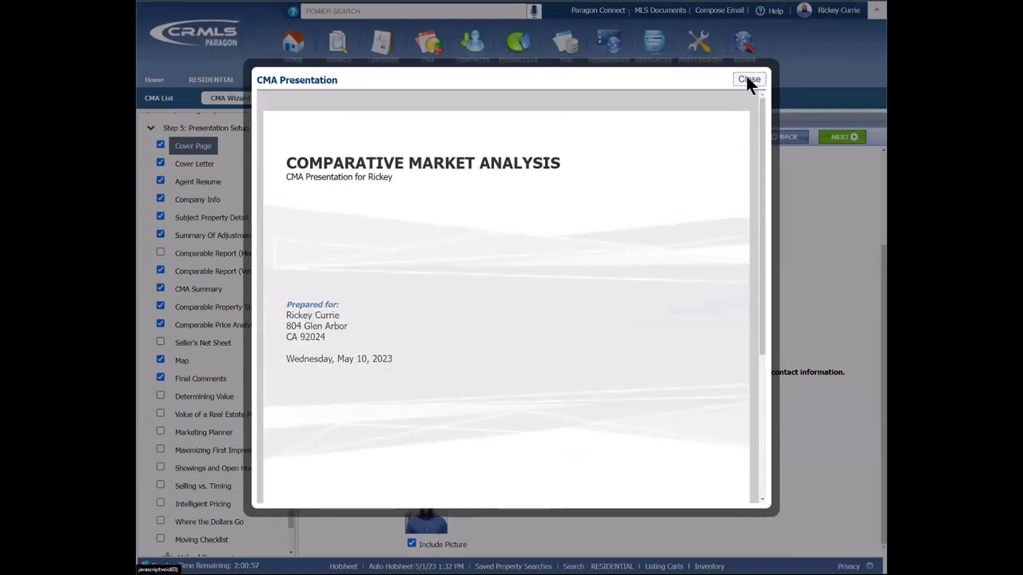
{"action": "left_click", "coordinate": [748, 78]}
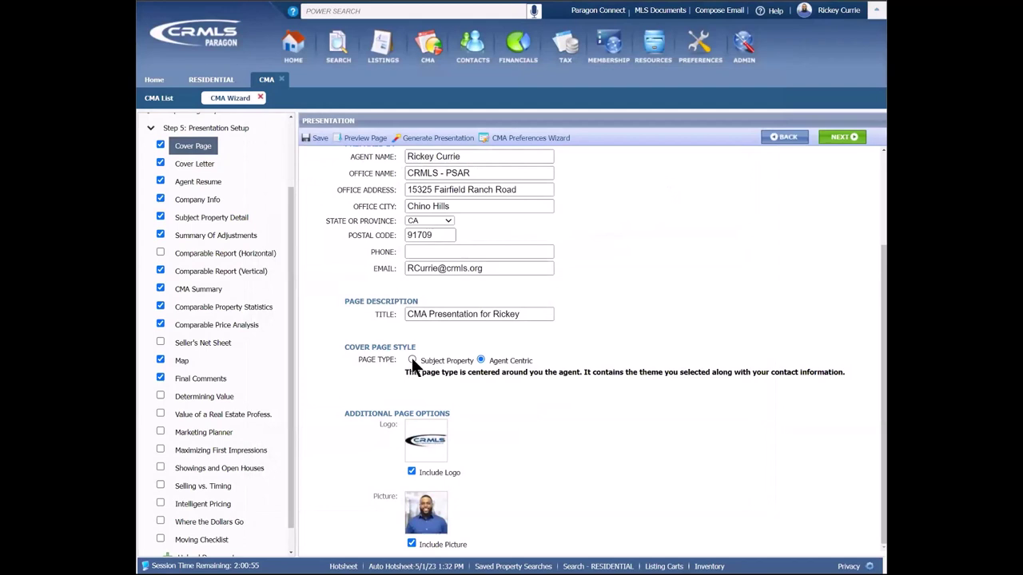
Step: Set the cover page back to the Subject Property style and move to Cover Letter
{"action": "left_click", "coordinate": [413, 361]}
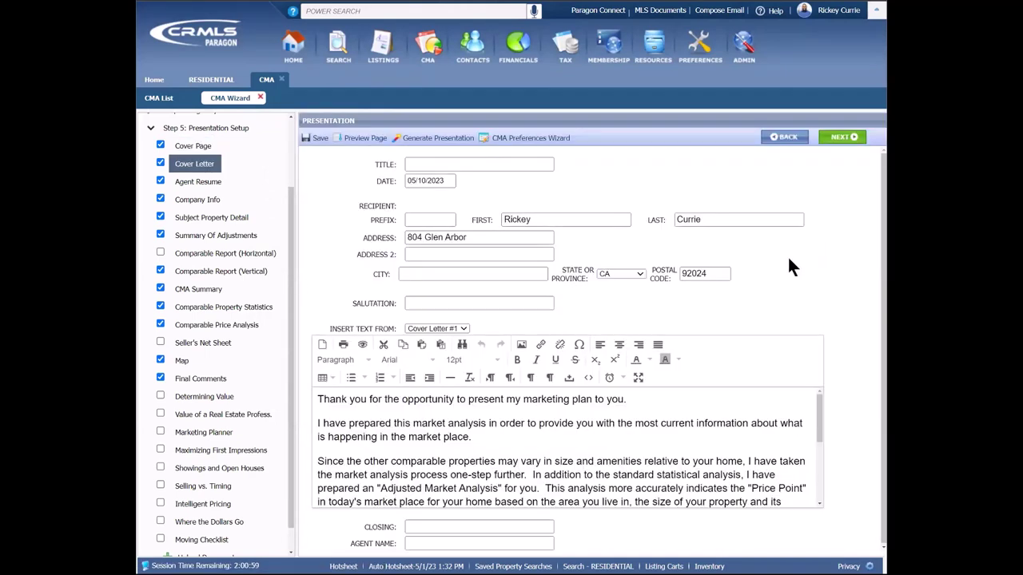
{"action": "left_click", "coordinate": [486, 165]}
Step: Open the Training Documents folder in MLS Documents and download CMA Cover Letter.docx
{"action": "left_click", "coordinate": [666, 13]}
{"action": "left_click", "coordinate": [666, 13]}
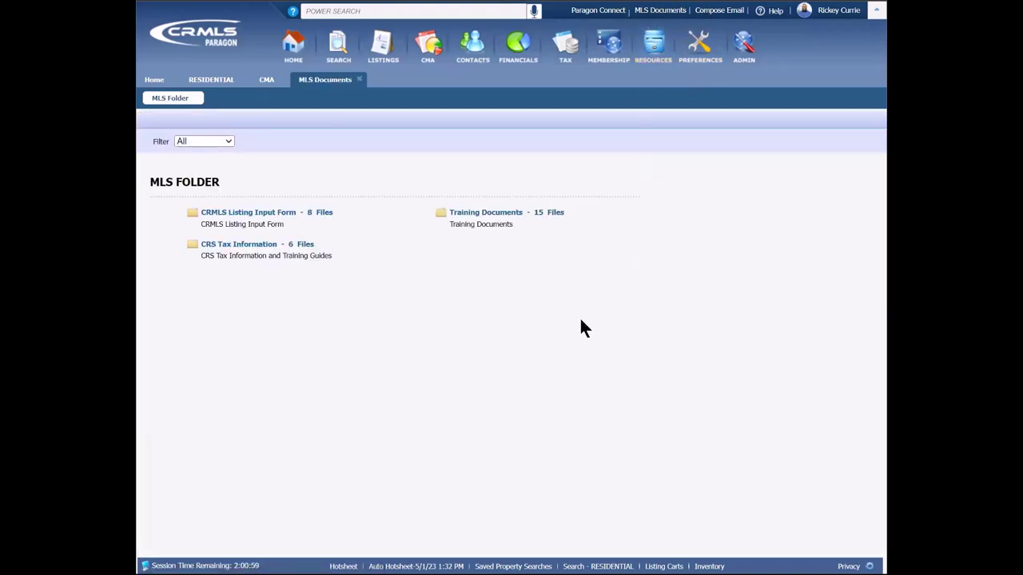
{"action": "left_click", "coordinate": [504, 213]}
{"action": "left_click", "coordinate": [504, 215]}
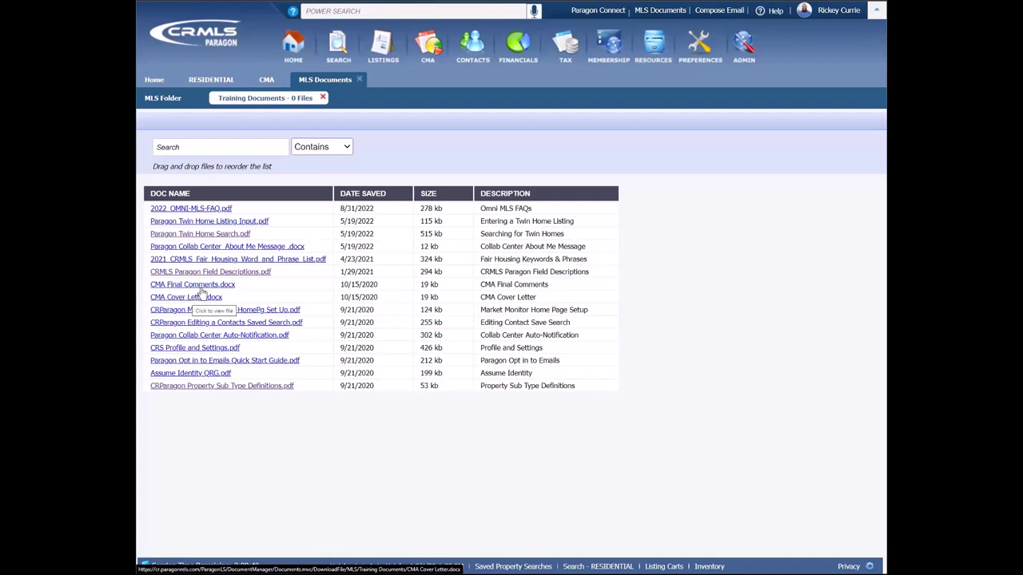
{"action": "left_click", "coordinate": [200, 288]}
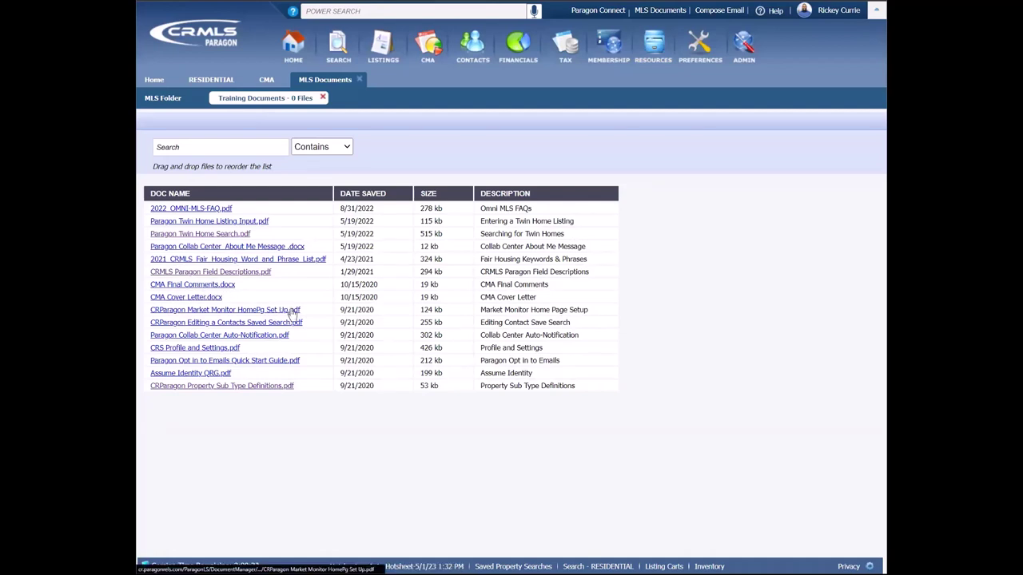
Step: Back in the wizard's cover letter, load the Cover Letter #2 template text
{"action": "left_click", "coordinate": [271, 81]}
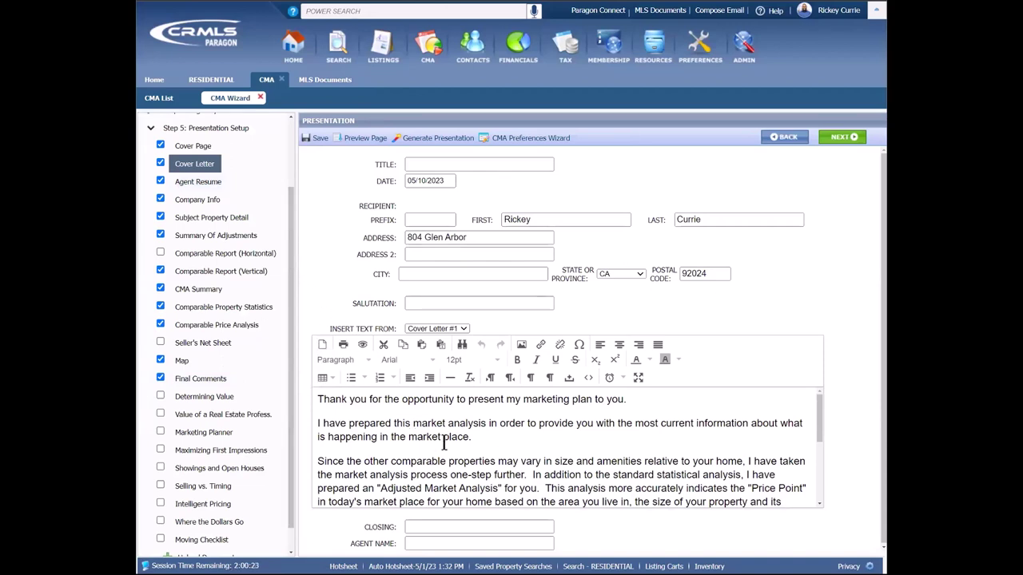
{"action": "scroll", "coordinate": [469, 436], "scroll_direction": "down", "scroll_amount": 1}
{"action": "scroll", "coordinate": [470, 436], "scroll_direction": "down", "scroll_amount": 3}
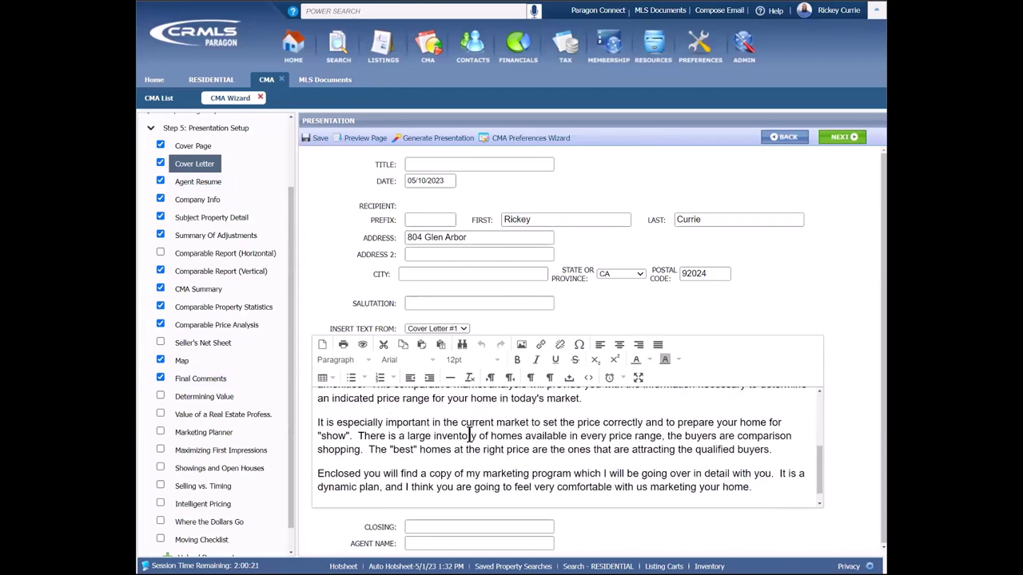
{"action": "scroll", "coordinate": [470, 434], "scroll_direction": "up", "scroll_amount": 4}
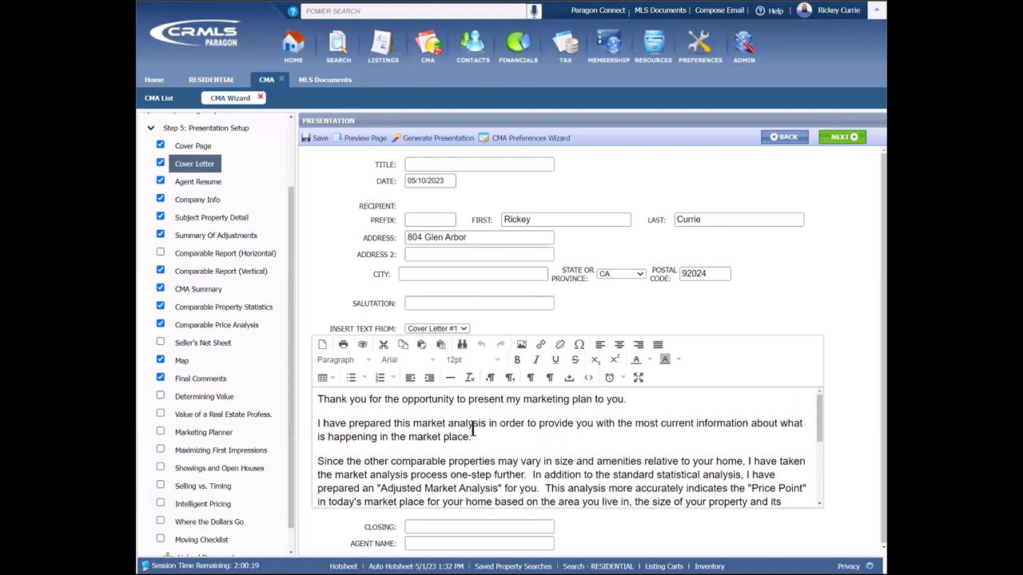
{"action": "left_click", "coordinate": [459, 327]}
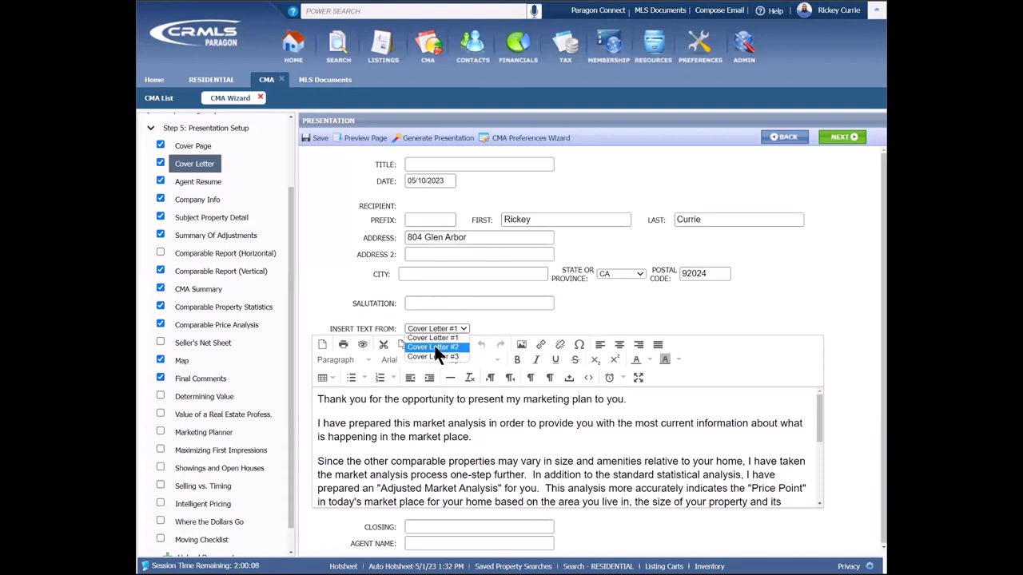
{"action": "left_click", "coordinate": [434, 345]}
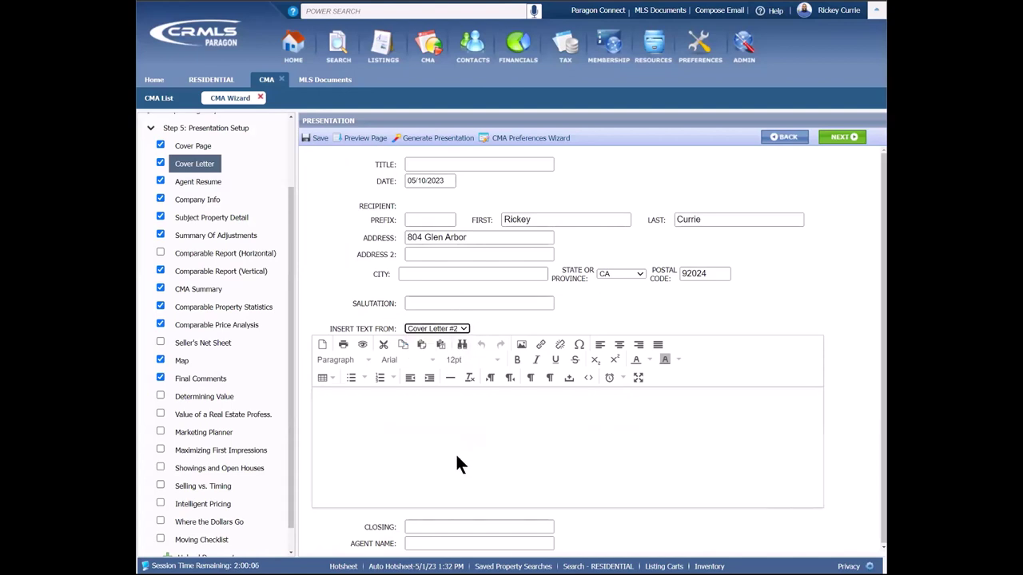
Step: Replace the letter body with the Cover Letter #1 text and continue to Agent Resume
{"action": "left_click", "coordinate": [433, 420]}
{"action": "left_click", "coordinate": [456, 329]}
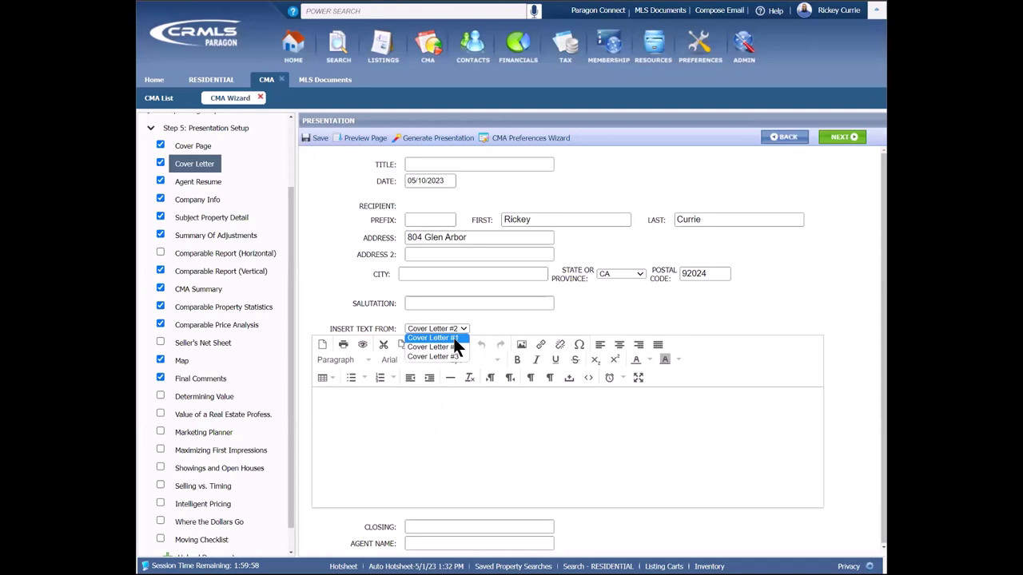
{"action": "left_click", "coordinate": [455, 338]}
{"action": "left_click", "coordinate": [842, 136]}
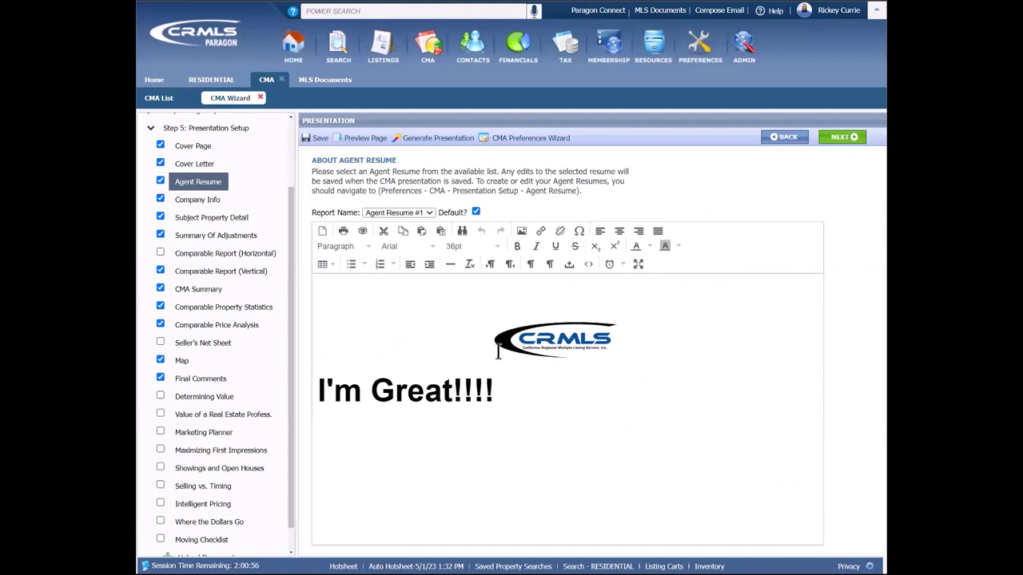
{"action": "left_click", "coordinate": [572, 340]}
{"action": "left_click", "coordinate": [161, 183]}
{"action": "left_click", "coordinate": [424, 211]}
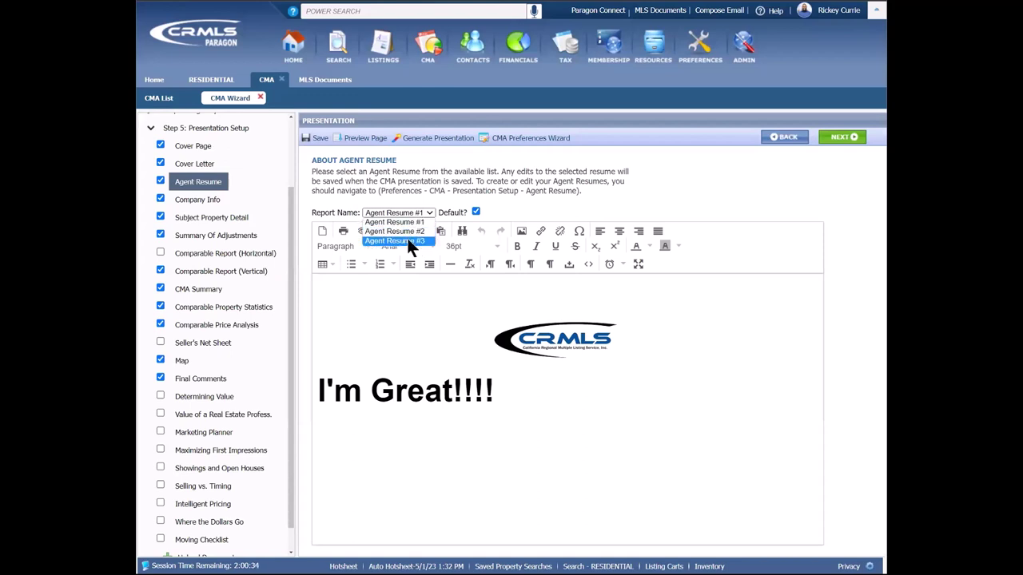
{"action": "left_click", "coordinate": [607, 196]}
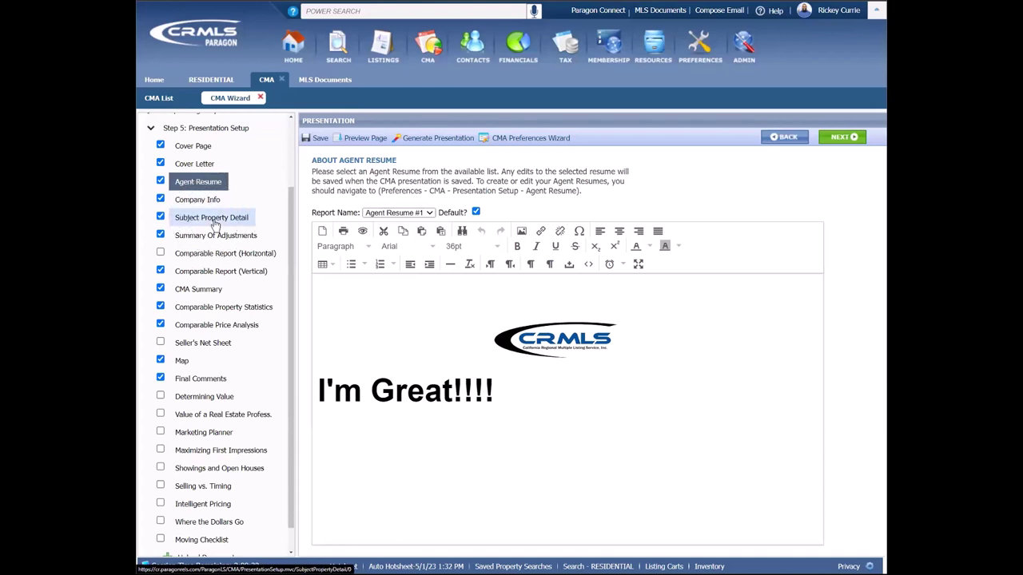
Step: Switch Subject Property Detail to the Subject Property 2 view and check it in preview
{"action": "left_click", "coordinate": [214, 224]}
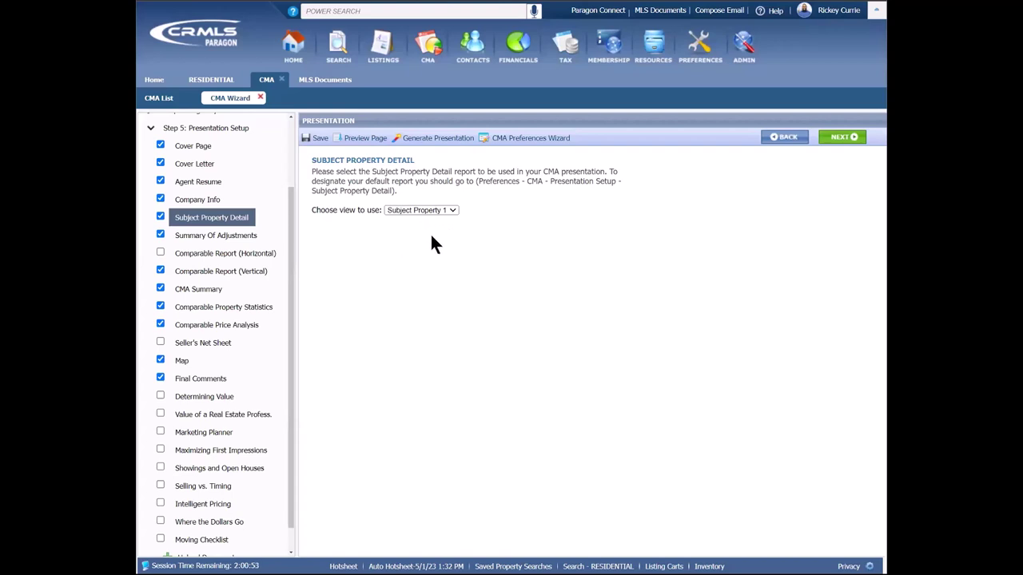
{"action": "left_click", "coordinate": [438, 212]}
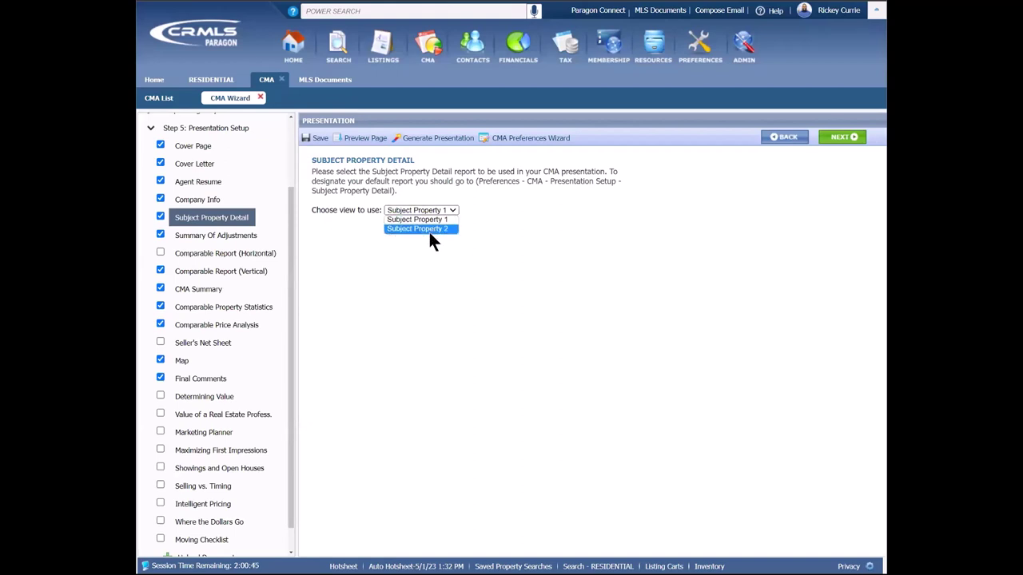
{"action": "left_click", "coordinate": [431, 230]}
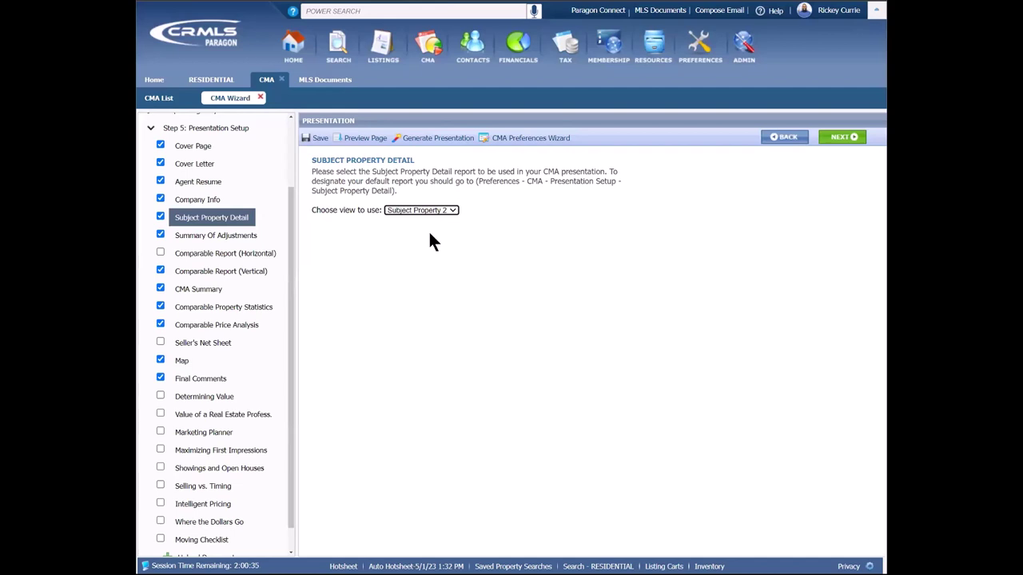
{"action": "left_click", "coordinate": [366, 138]}
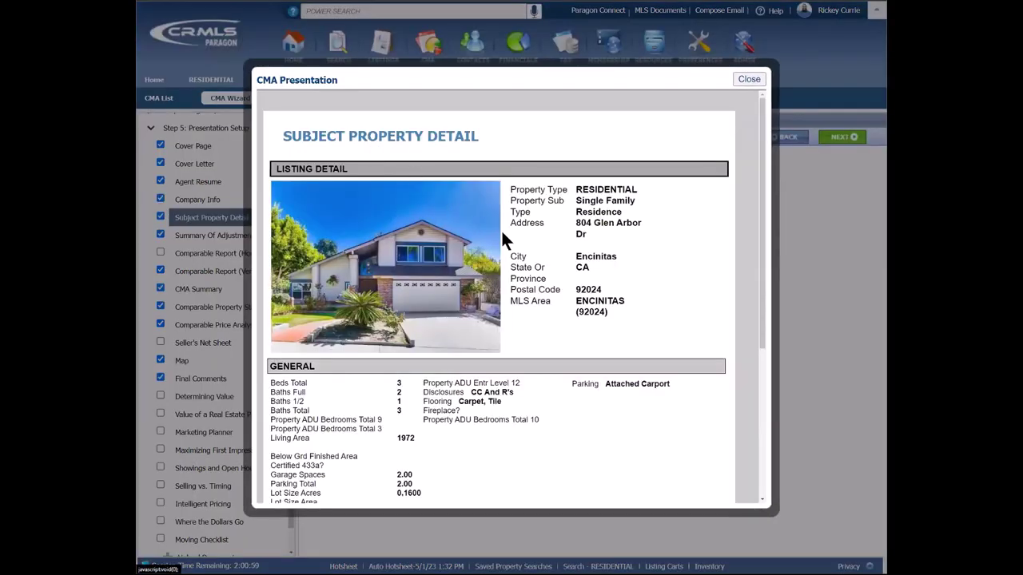
{"action": "left_click", "coordinate": [749, 80]}
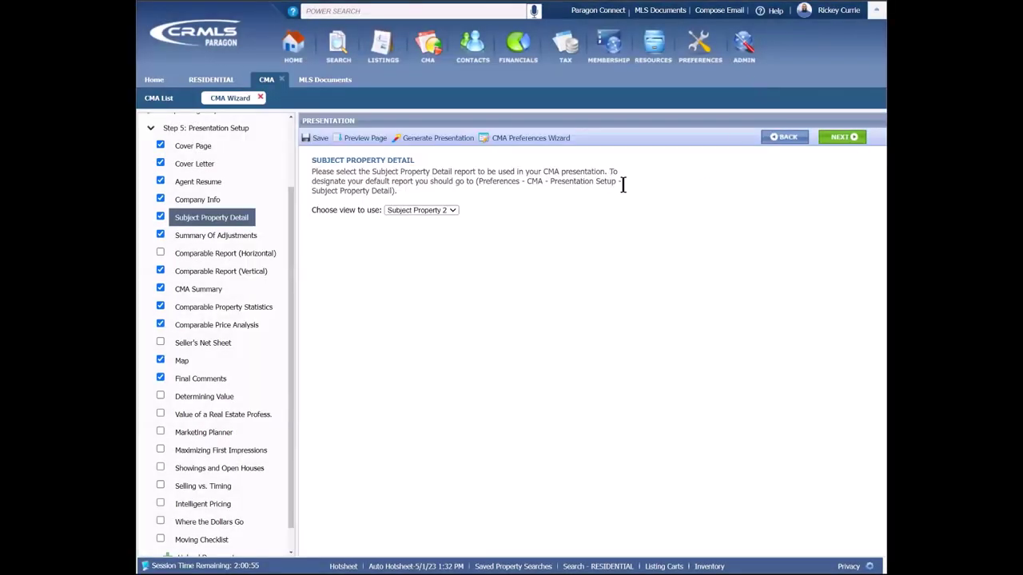
Step: Advance past Summary Of Adjustments to the Comparable Report (Horizontal) settings
{"action": "left_click", "coordinate": [841, 138]}
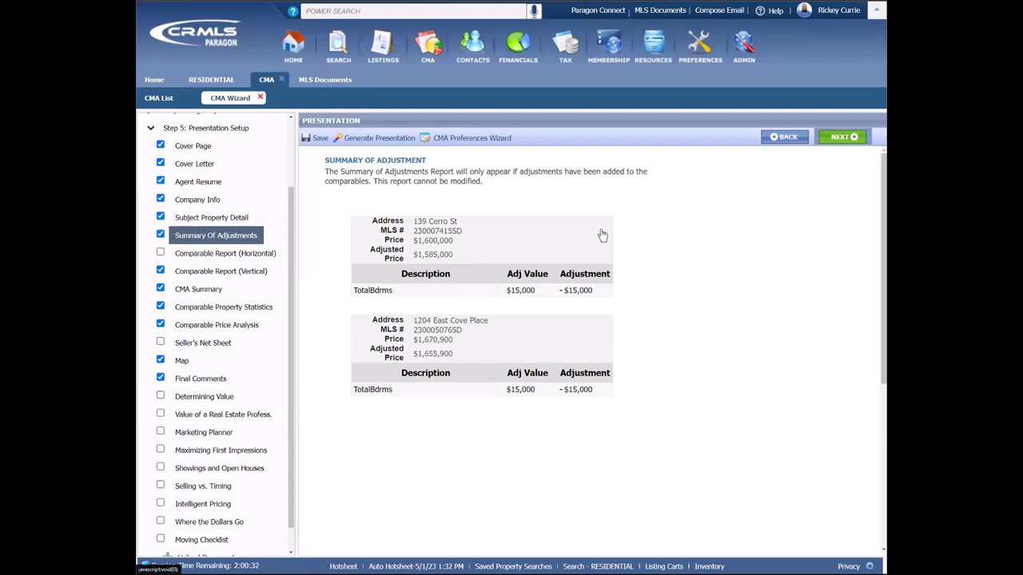
{"action": "left_click", "coordinate": [269, 254]}
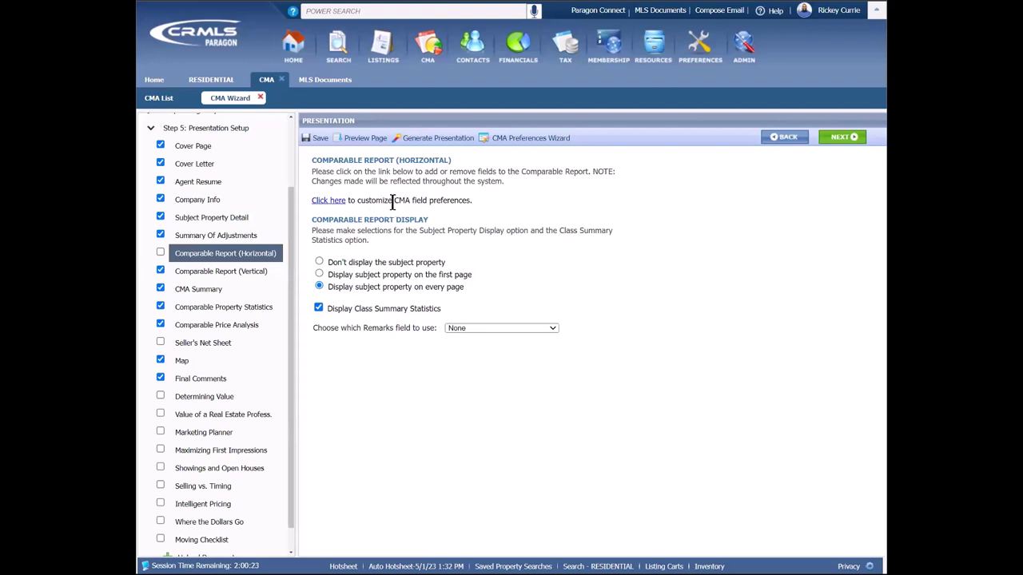
{"action": "left_click", "coordinate": [336, 200]}
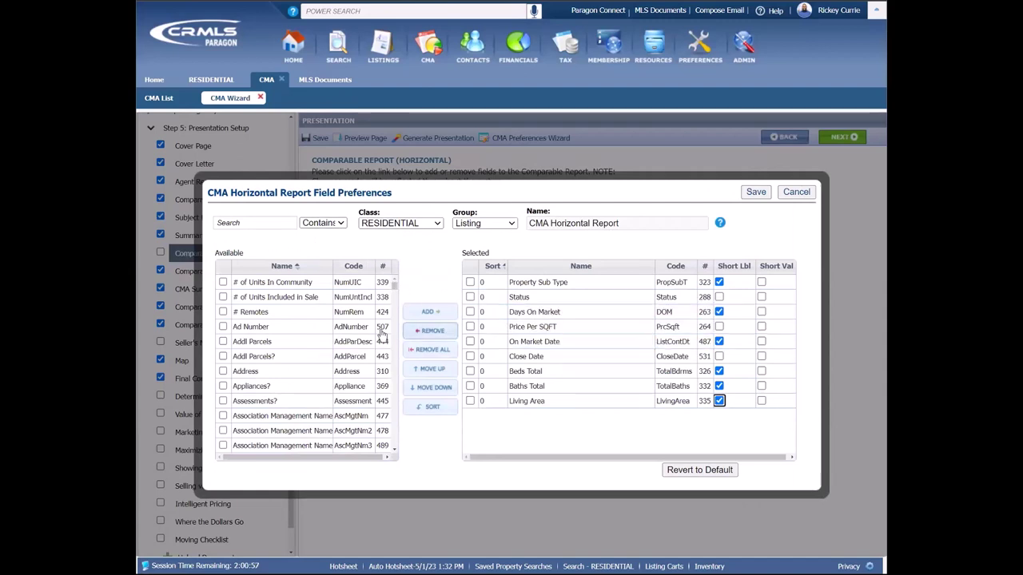
{"action": "left_click", "coordinate": [803, 193]}
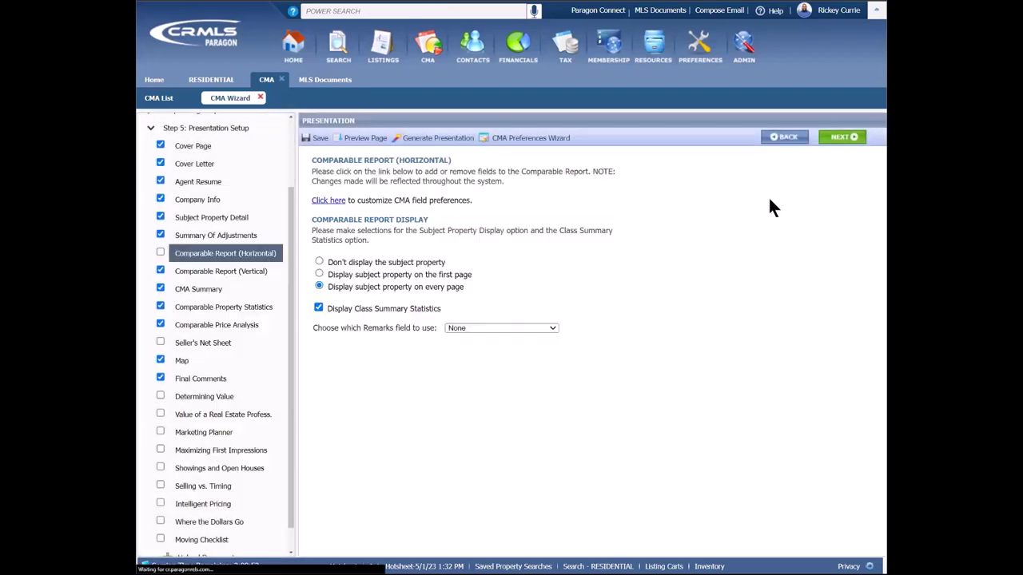
{"action": "left_click", "coordinate": [371, 142]}
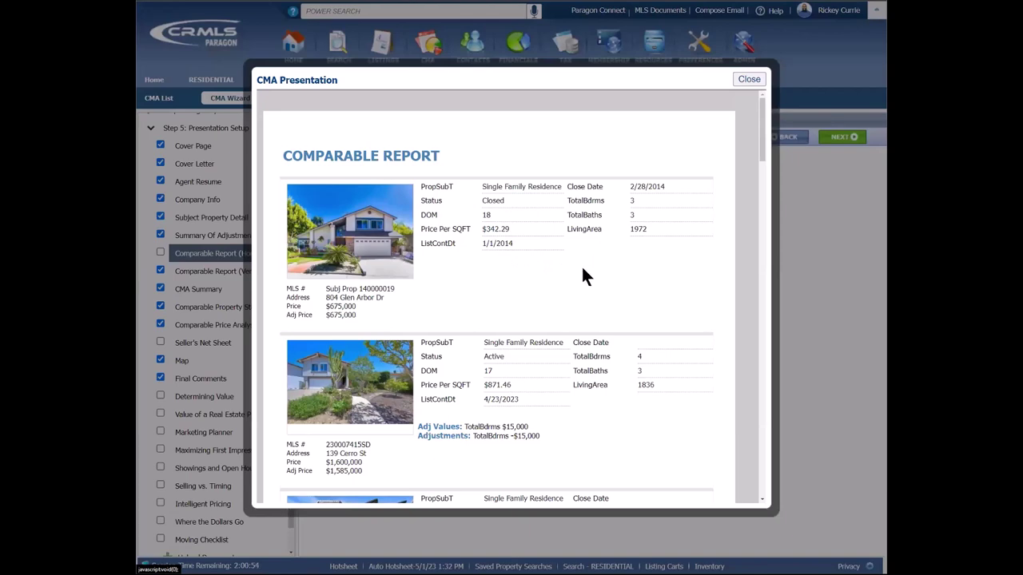
{"action": "scroll", "coordinate": [578, 295], "scroll_direction": "down", "scroll_amount": 3}
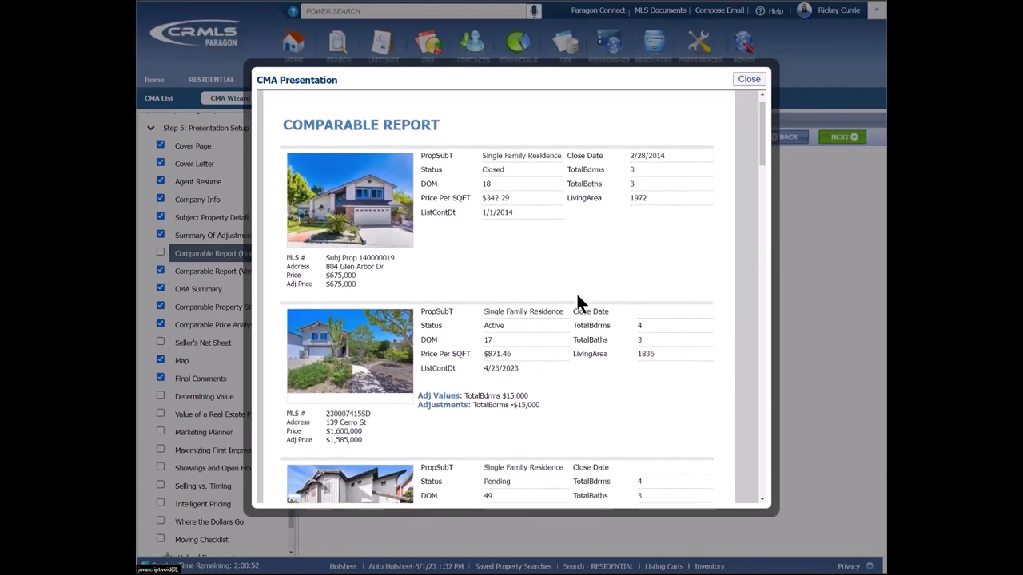
{"action": "scroll", "coordinate": [577, 297], "scroll_direction": "down", "scroll_amount": 10}
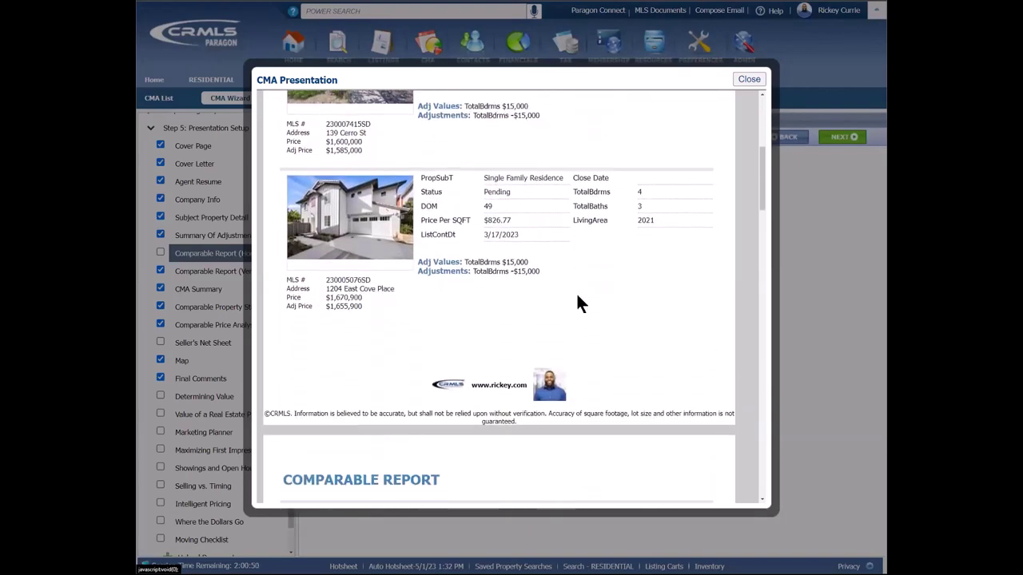
{"action": "scroll", "coordinate": [578, 298], "scroll_direction": "down", "scroll_amount": 6}
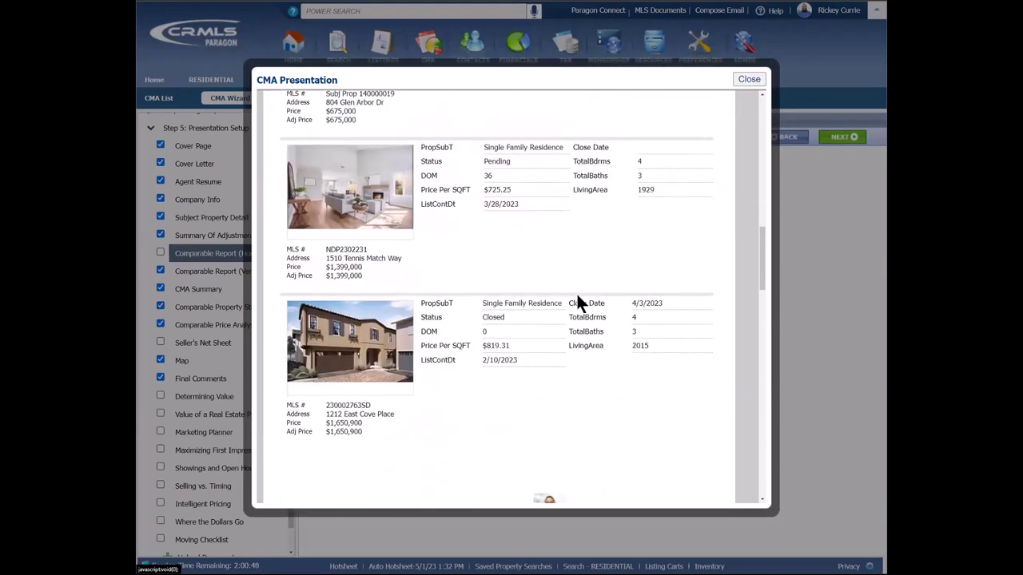
{"action": "left_click", "coordinate": [752, 76]}
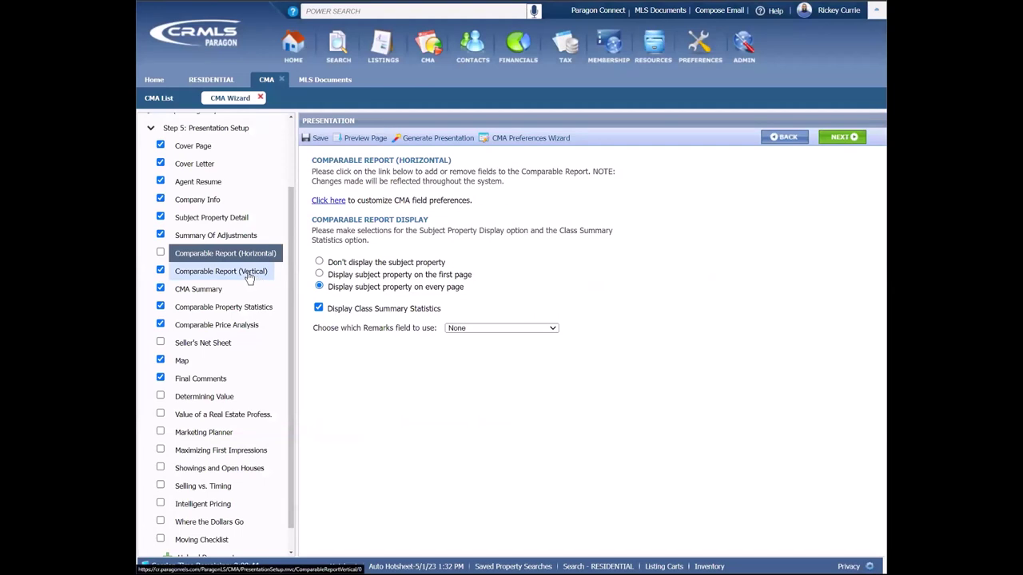
Step: Open the Comparable Report (Vertical) settings and preview the full report
{"action": "left_click", "coordinate": [249, 273]}
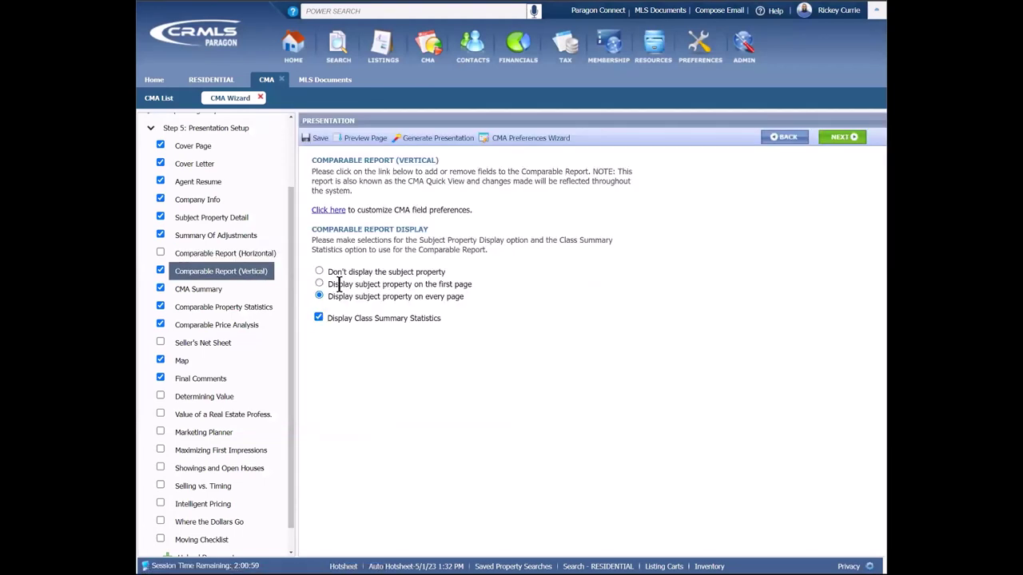
{"action": "left_click", "coordinate": [333, 212]}
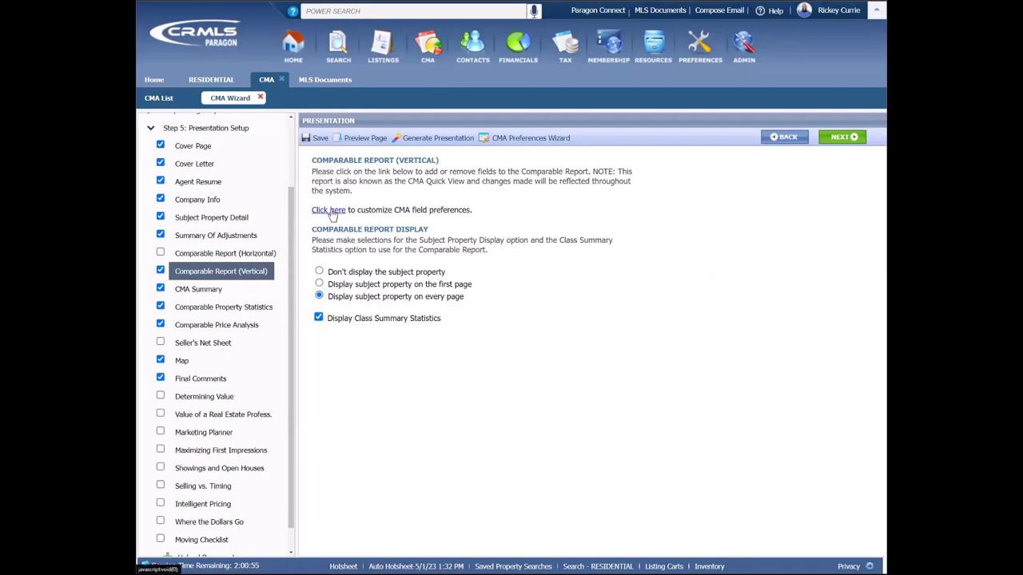
{"action": "left_click", "coordinate": [373, 137]}
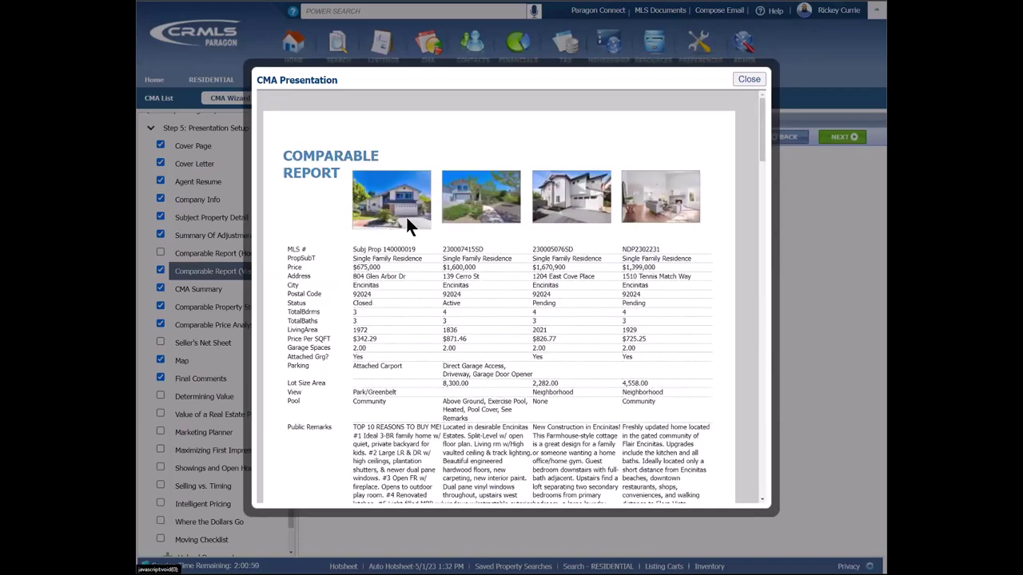
{"action": "scroll", "coordinate": [595, 267], "scroll_direction": "down", "scroll_amount": 5}
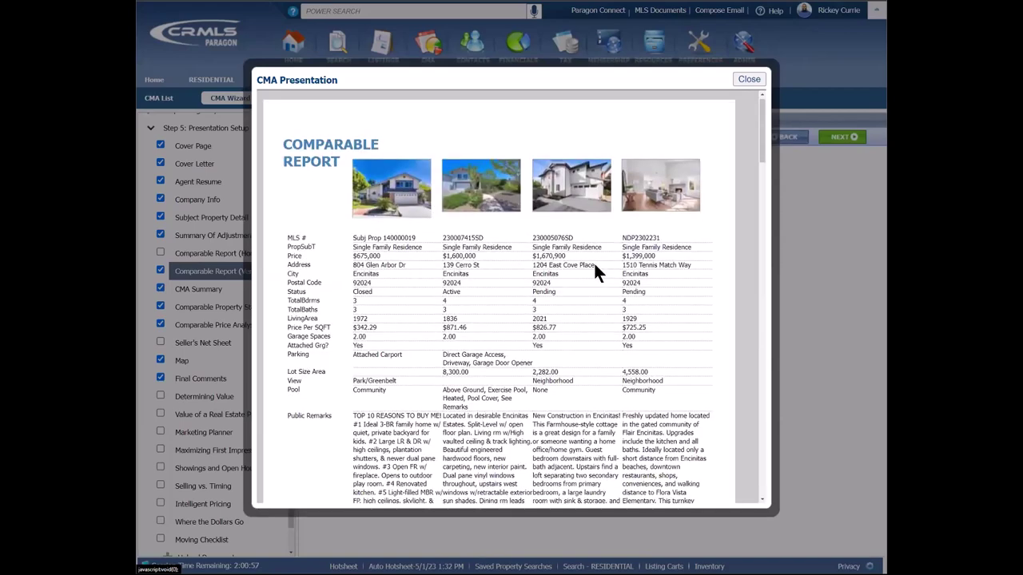
{"action": "scroll", "coordinate": [593, 262], "scroll_direction": "down", "scroll_amount": 10}
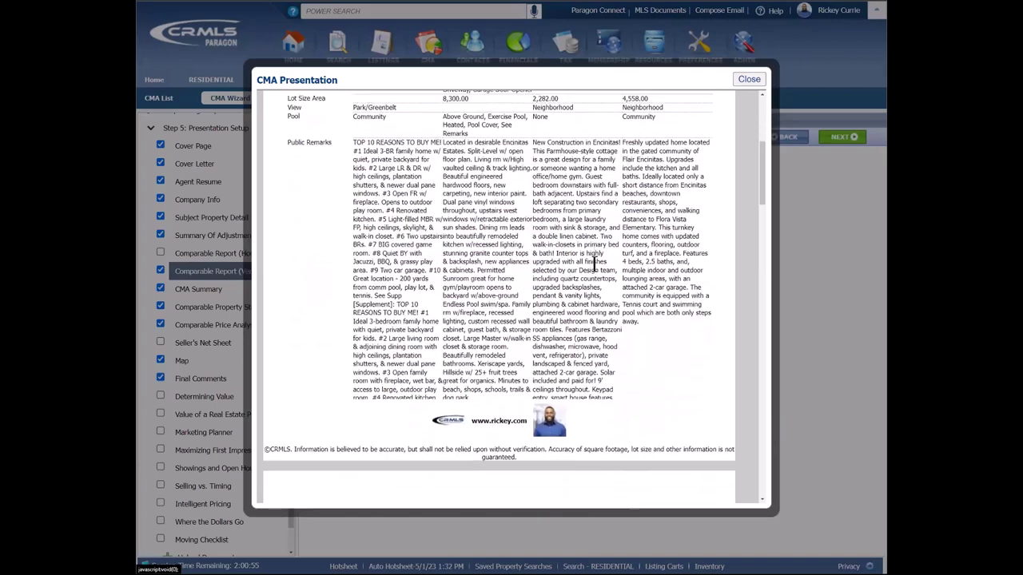
{"action": "scroll", "coordinate": [594, 266], "scroll_direction": "down", "scroll_amount": 15}
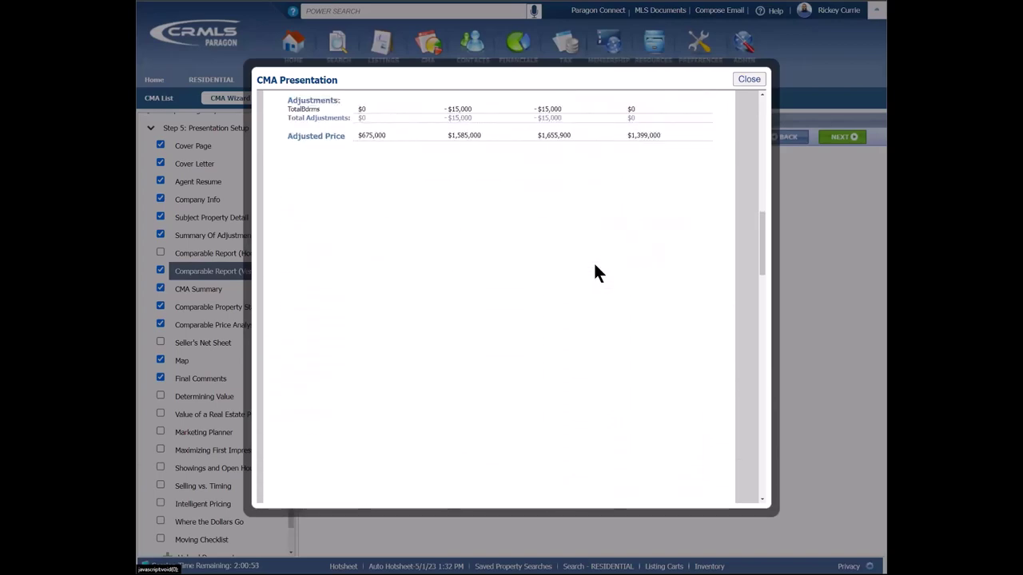
{"action": "scroll", "coordinate": [594, 266], "scroll_direction": "down", "scroll_amount": 4}
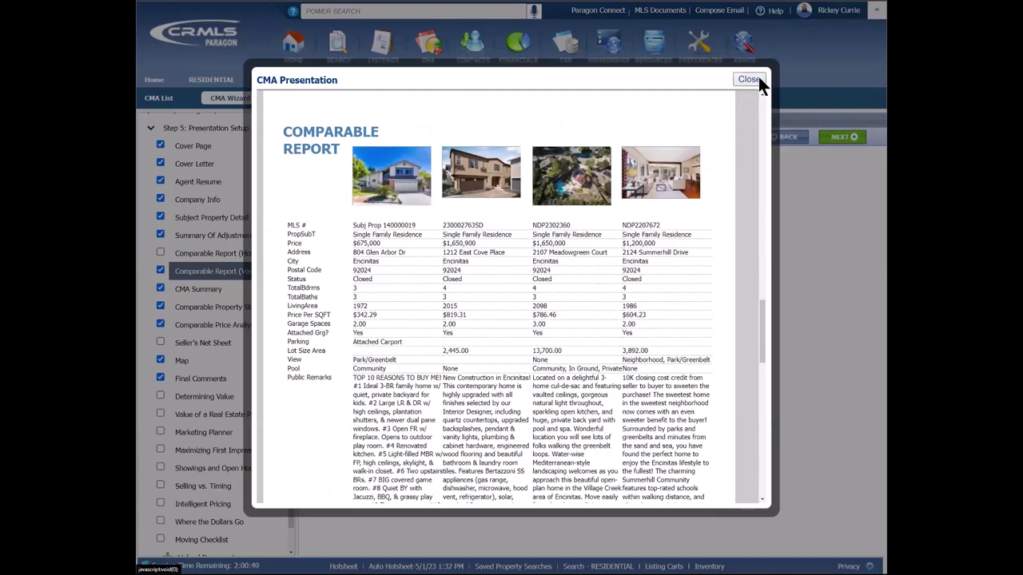
{"action": "left_click", "coordinate": [751, 79]}
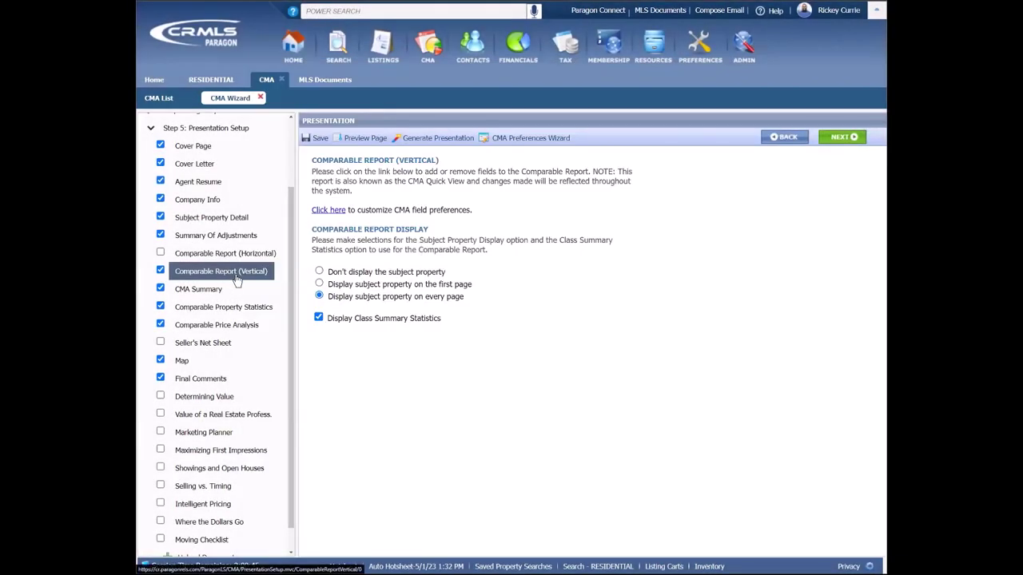
Step: Open the CMA Summary page and preview its active, pending and sold comparables
{"action": "left_click", "coordinate": [200, 296]}
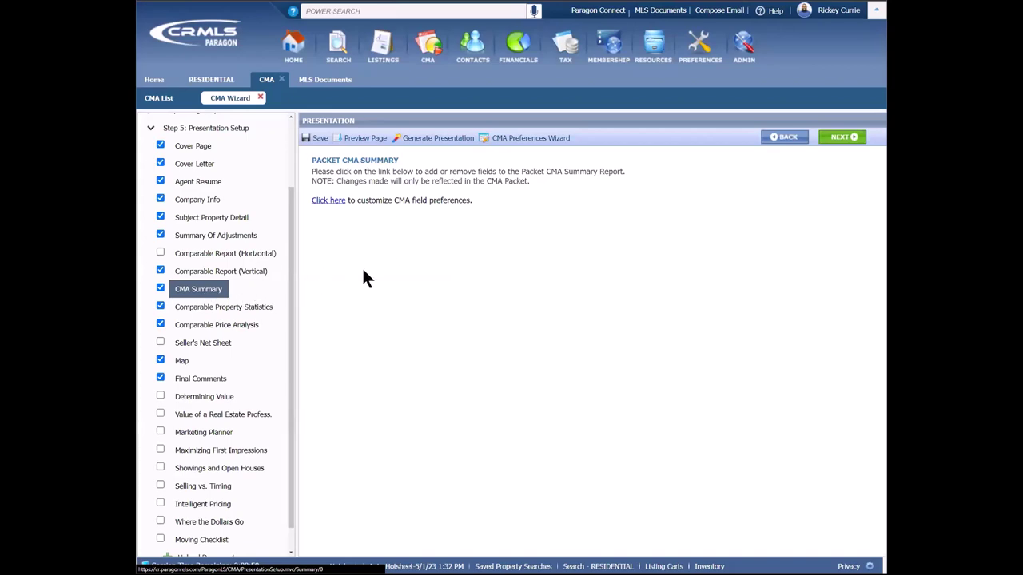
{"action": "left_click", "coordinate": [361, 138]}
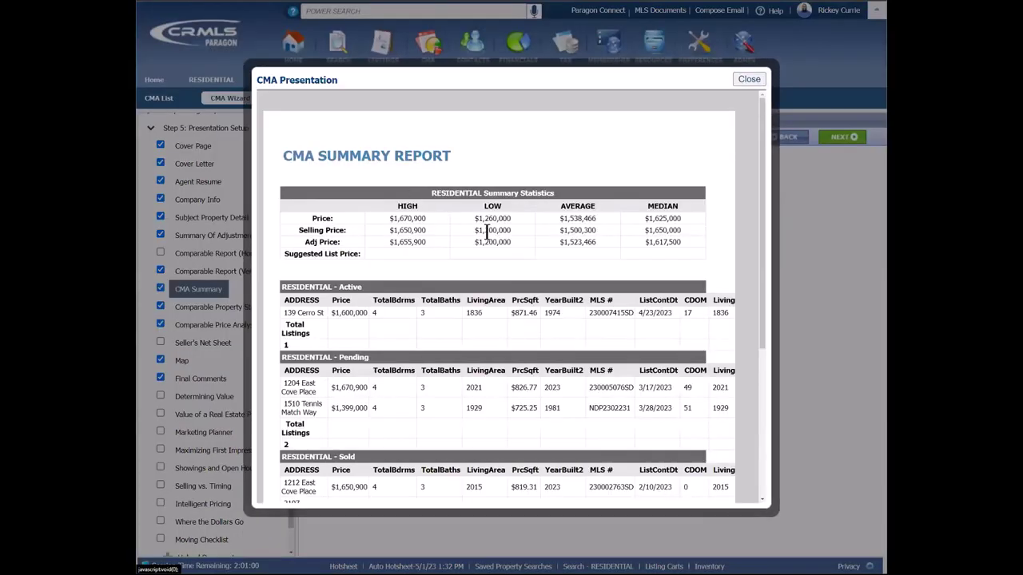
{"action": "scroll", "coordinate": [486, 231], "scroll_direction": "down", "scroll_amount": 3}
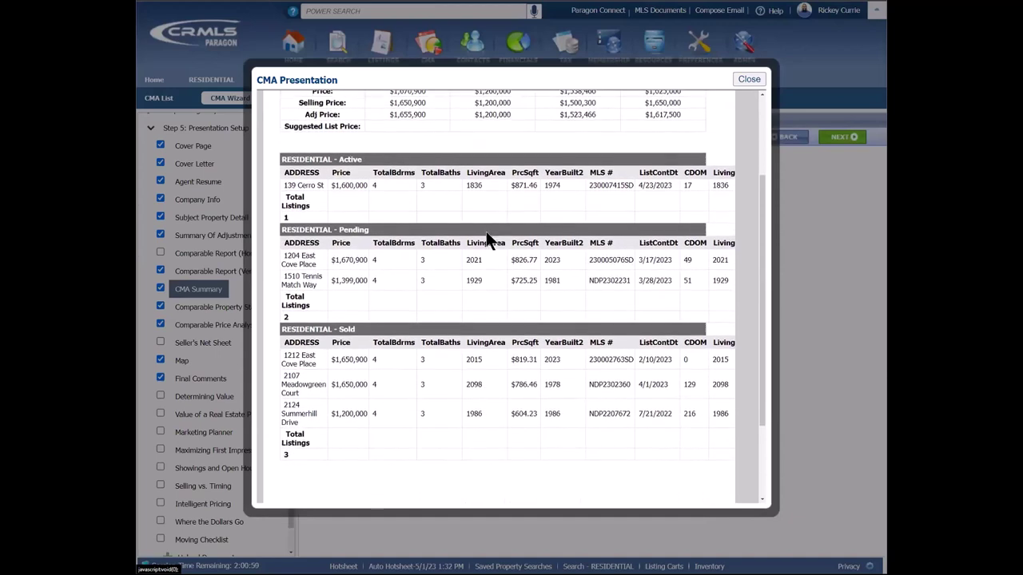
{"action": "left_click", "coordinate": [756, 78]}
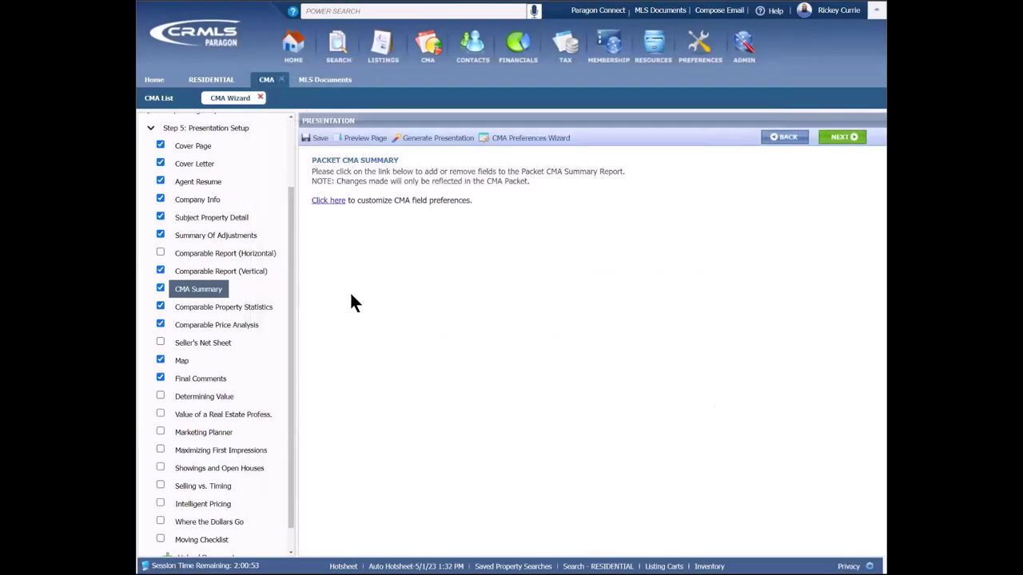
{"action": "left_click", "coordinate": [230, 310]}
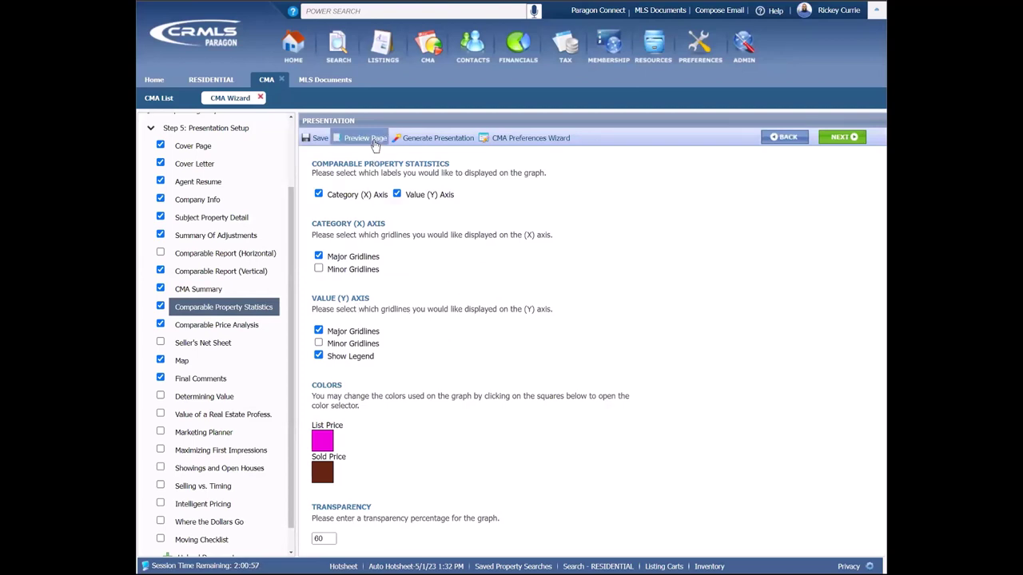
{"action": "left_click", "coordinate": [336, 137]}
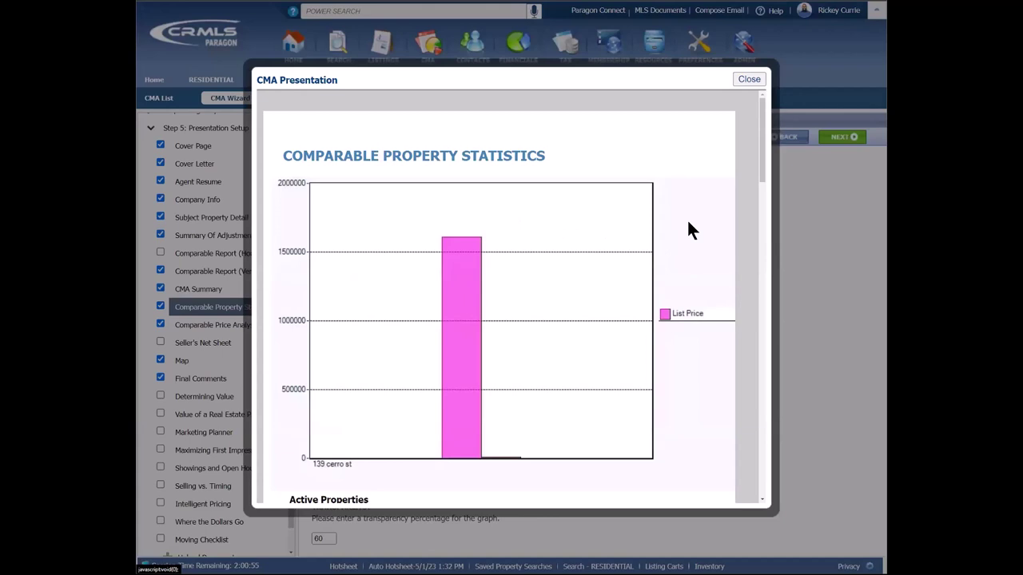
{"action": "scroll", "coordinate": [691, 230], "scroll_direction": "down", "scroll_amount": 1}
{"action": "scroll", "coordinate": [688, 223], "scroll_direction": "down", "scroll_amount": 5}
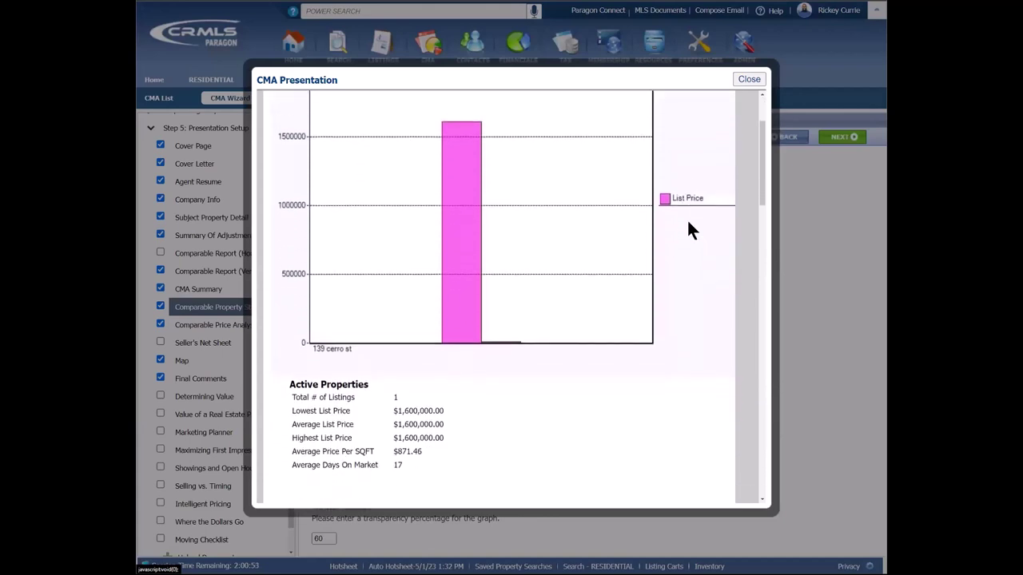
{"action": "scroll", "coordinate": [689, 224], "scroll_direction": "down", "scroll_amount": 5}
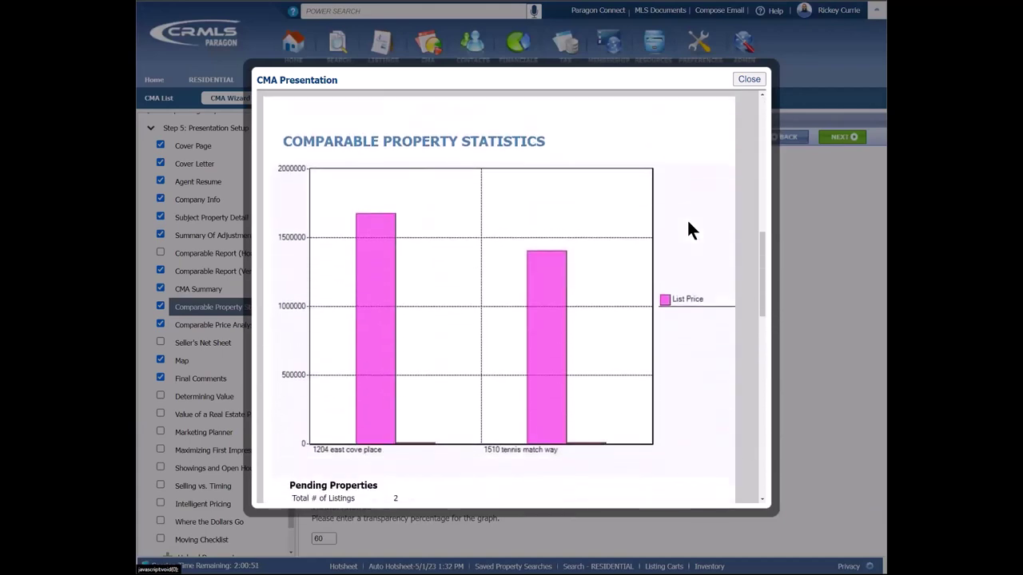
{"action": "scroll", "coordinate": [688, 223], "scroll_direction": "down", "scroll_amount": 5}
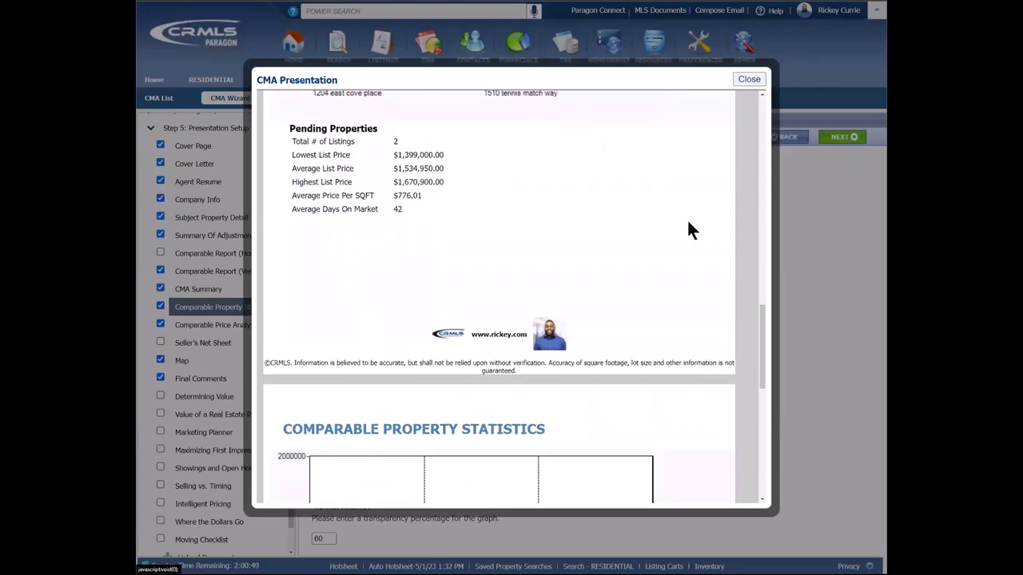
{"action": "scroll", "coordinate": [688, 223], "scroll_direction": "down", "scroll_amount": 2}
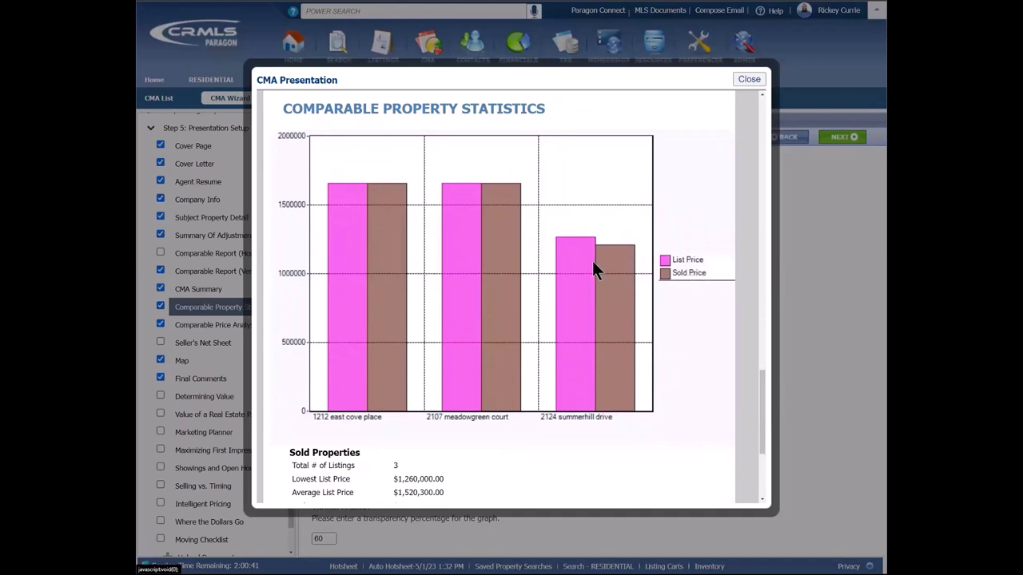
{"action": "scroll", "coordinate": [681, 302], "scroll_direction": "down", "scroll_amount": 2}
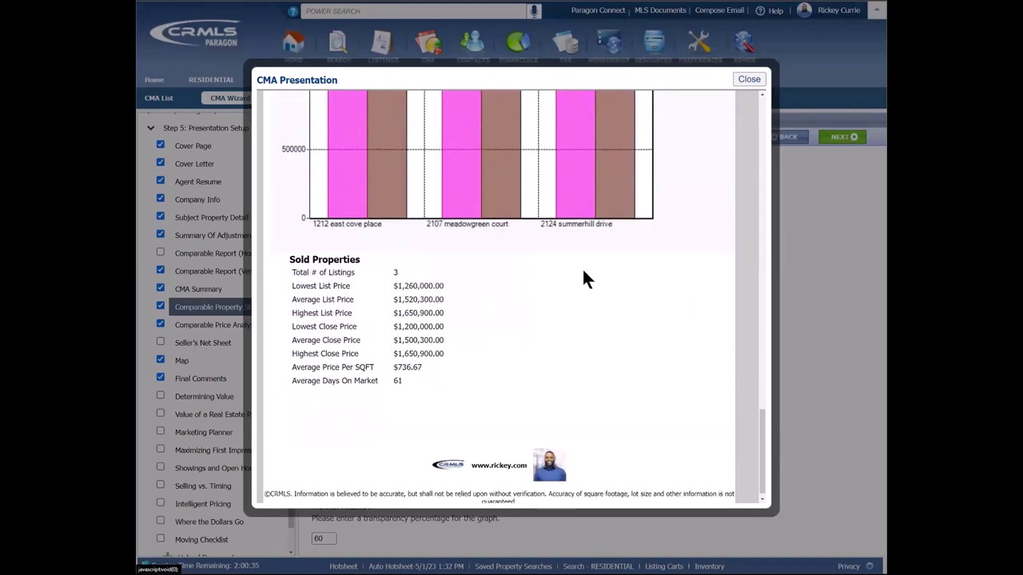
{"action": "left_click", "coordinate": [750, 78]}
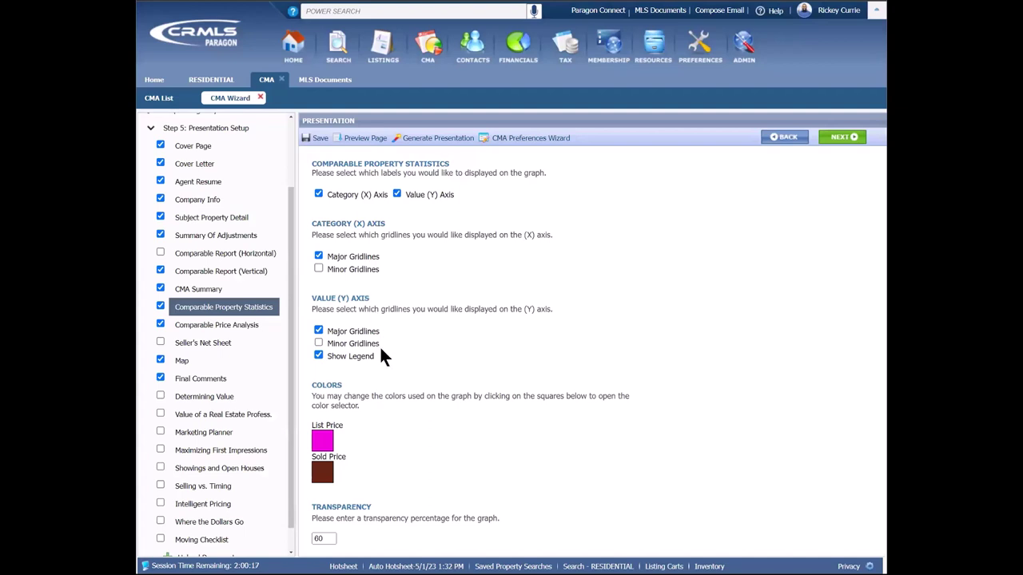
Step: Change the List Price bar colour on the statistics graph to yellow
{"action": "left_click", "coordinate": [323, 441]}
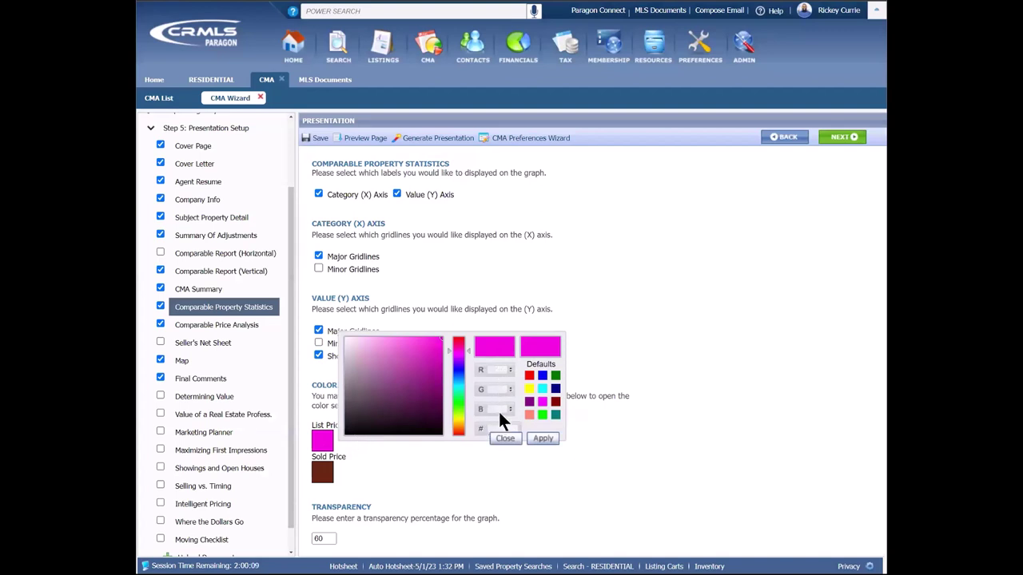
{"action": "left_click_drag", "start_coordinate": [458, 351], "coordinate": [460, 417]}
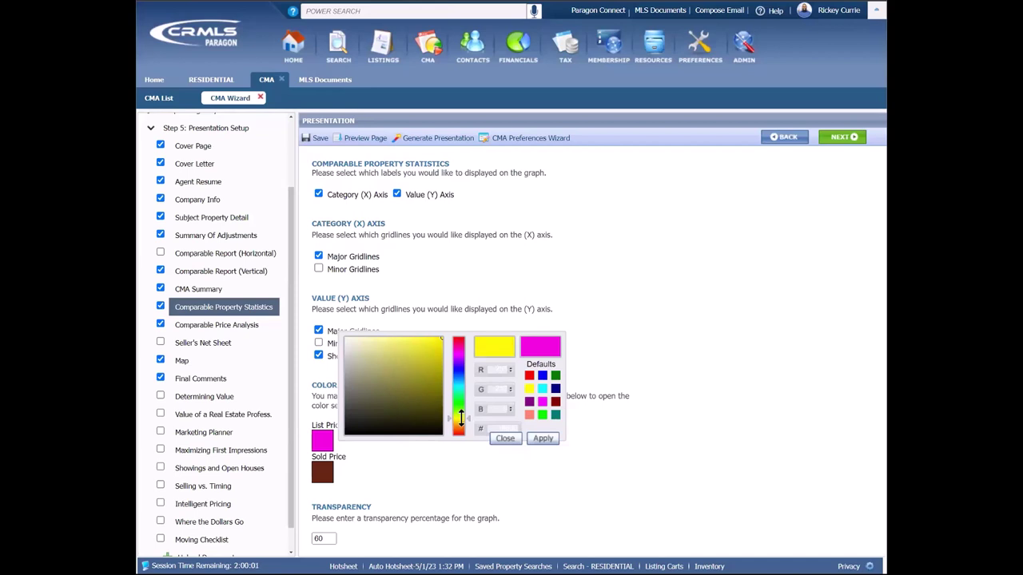
{"action": "left_click", "coordinate": [541, 440]}
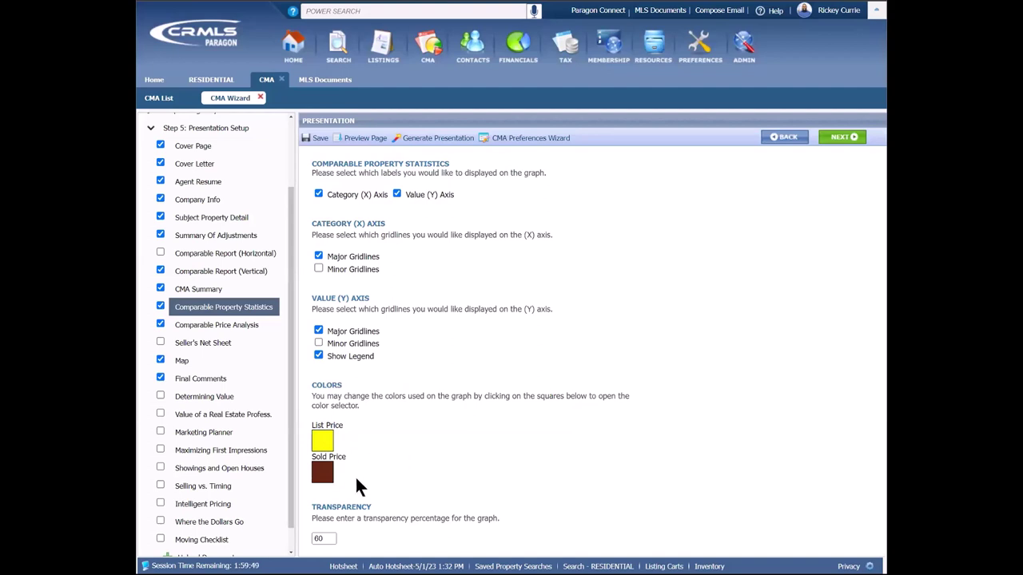
Step: Set the graph transparency from 60 to 100
{"action": "double_click", "coordinate": [326, 539]}
{"action": "left_click", "coordinate": [326, 539]}
{"action": "double_click", "coordinate": [326, 539]}
{"action": "type", "text": "100"}
Step: Preview the statistics graph with yellow List Price bars at transparency 100
{"action": "left_click", "coordinate": [375, 142]}
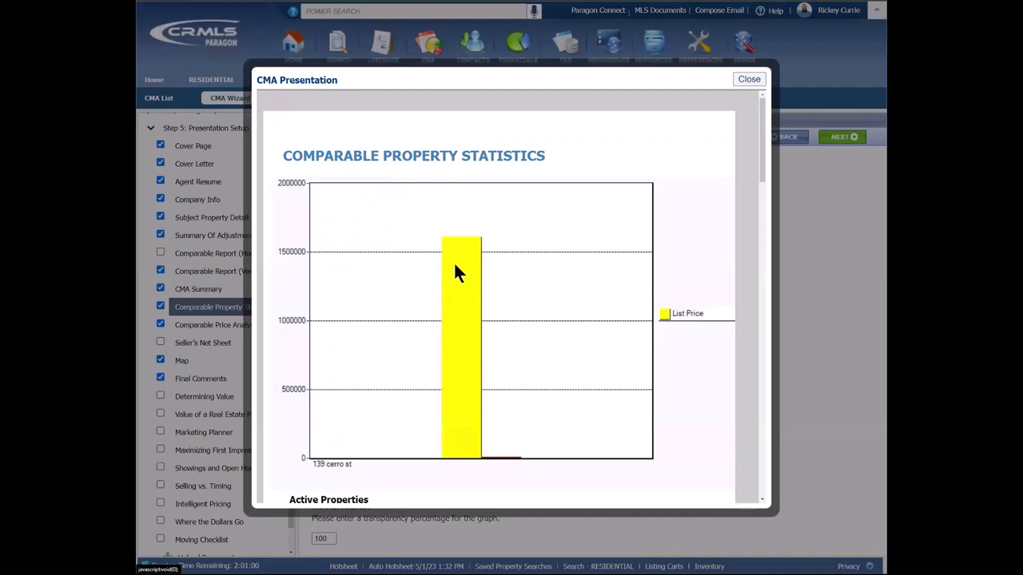
{"action": "scroll", "coordinate": [463, 266], "scroll_direction": "down", "scroll_amount": 1}
{"action": "scroll", "coordinate": [463, 266], "scroll_direction": "down", "scroll_amount": 10}
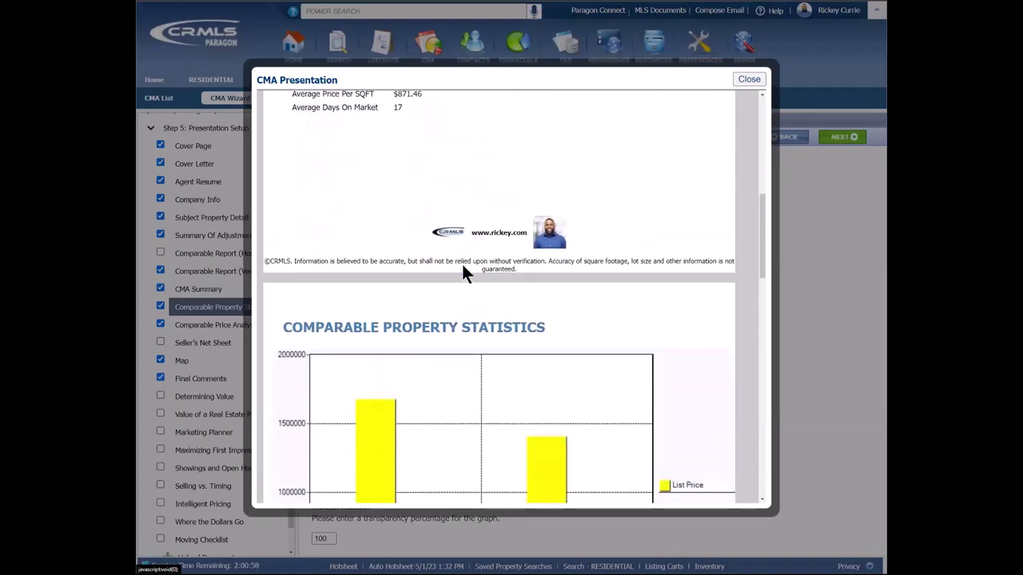
{"action": "scroll", "coordinate": [463, 266], "scroll_direction": "down", "scroll_amount": 10}
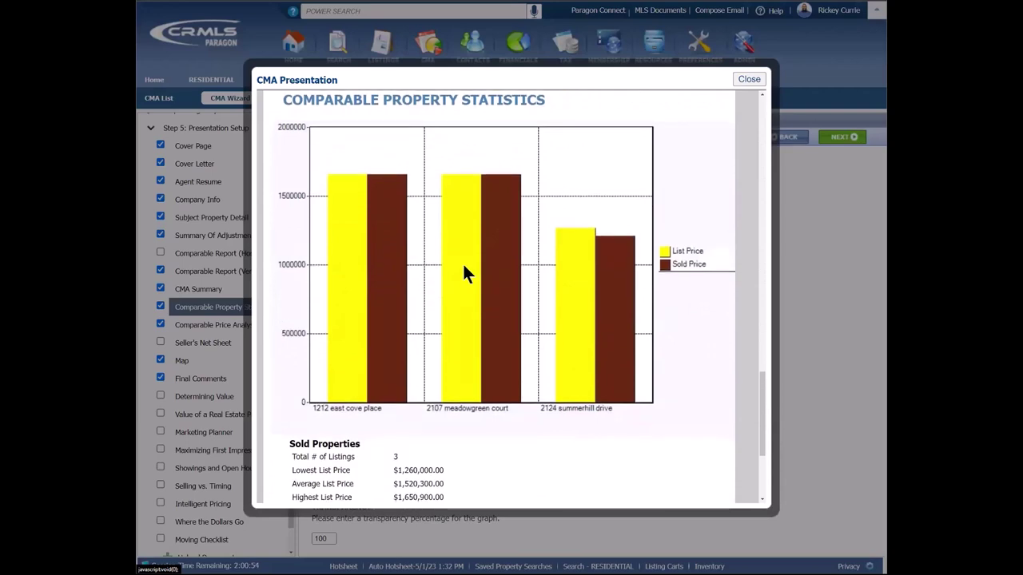
{"action": "left_click", "coordinate": [753, 79]}
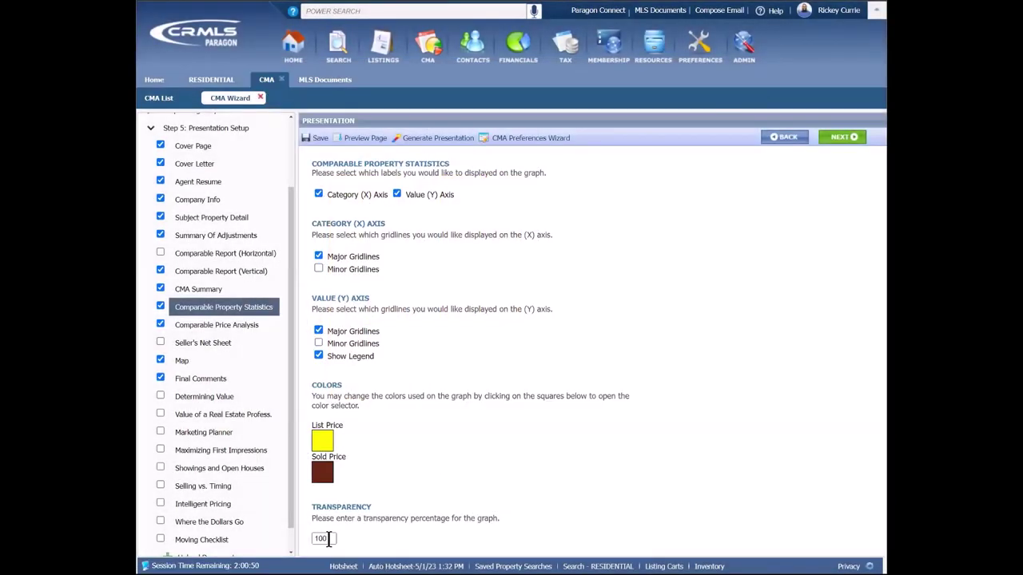
Step: Try transparency 60 and preview the graph for comparison
{"action": "double_click", "coordinate": [322, 538]}
{"action": "type", "text": "60"}
{"action": "left_click", "coordinate": [364, 139]}
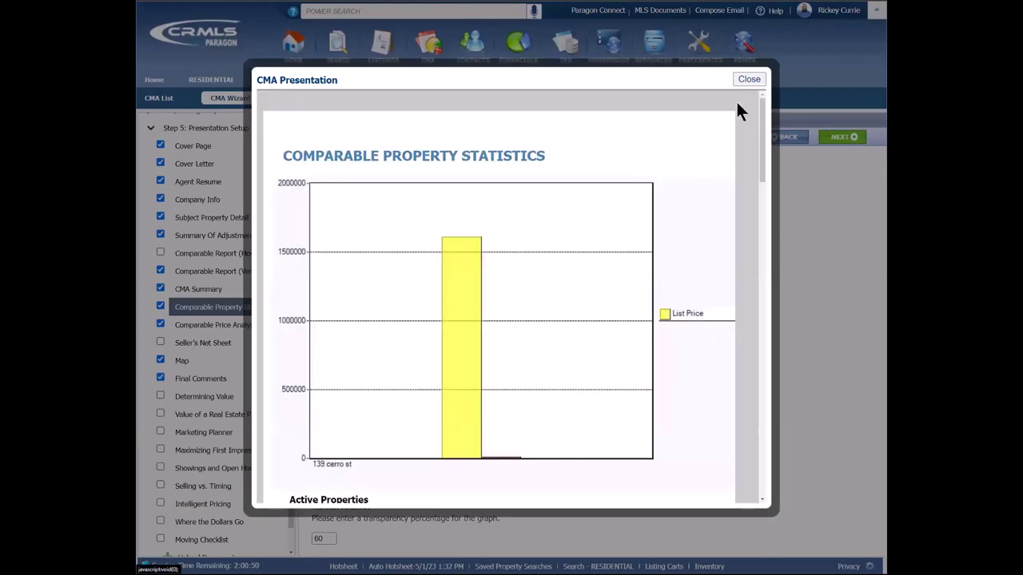
{"action": "left_click", "coordinate": [750, 79]}
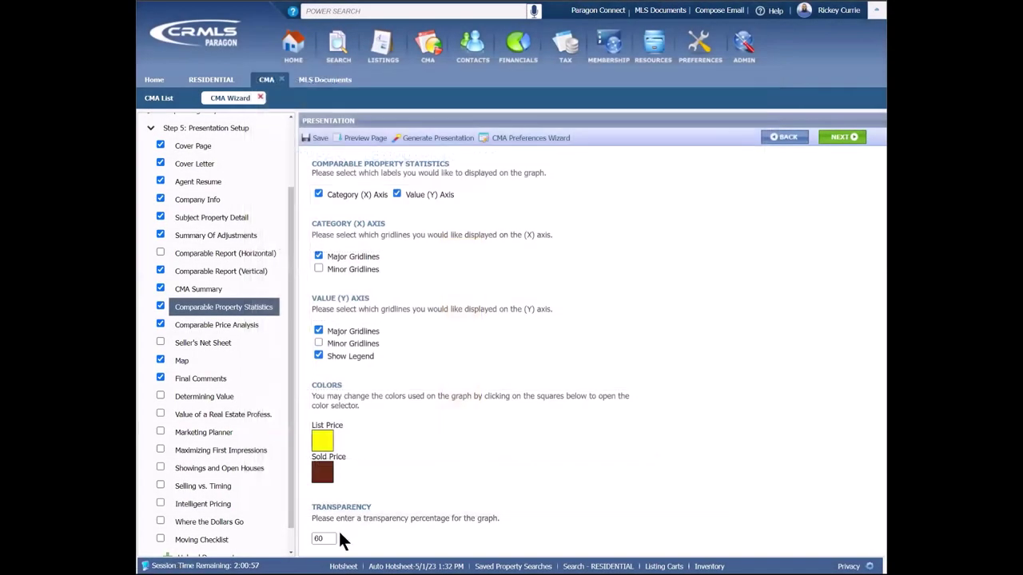
Step: Restore transparency to 100 and continue to the Comparable Price Analysis page
{"action": "double_click", "coordinate": [331, 538]}
{"action": "type", "text": "100"}
{"action": "left_click_drag", "start_coordinate": [467, 504], "coordinate": [670, 375]}
{"action": "left_click", "coordinate": [746, 281]}
{"action": "left_click", "coordinate": [843, 137]}
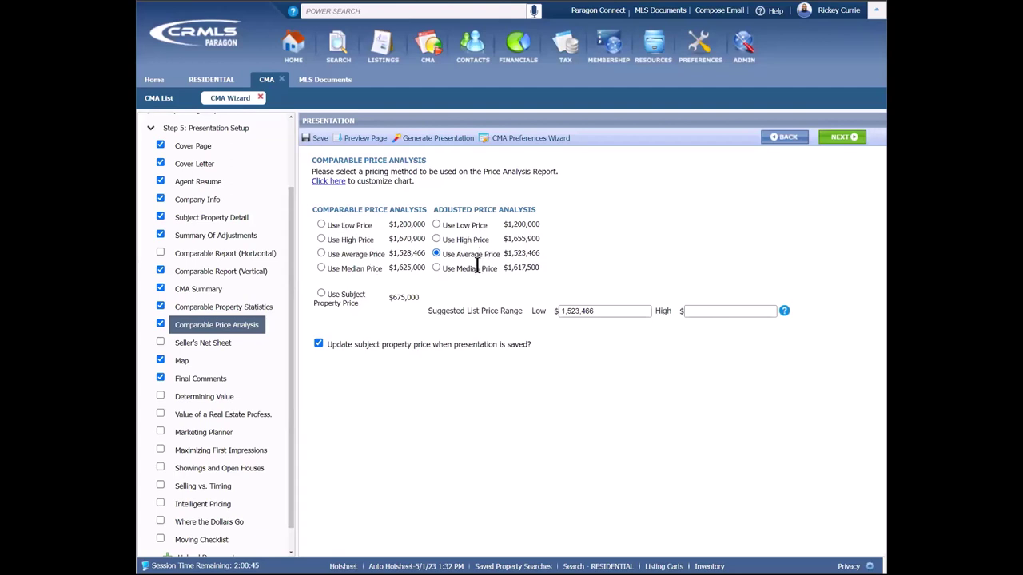
Step: Set the suggested low list price to 1,600,000
{"action": "double_click", "coordinate": [605, 311]}
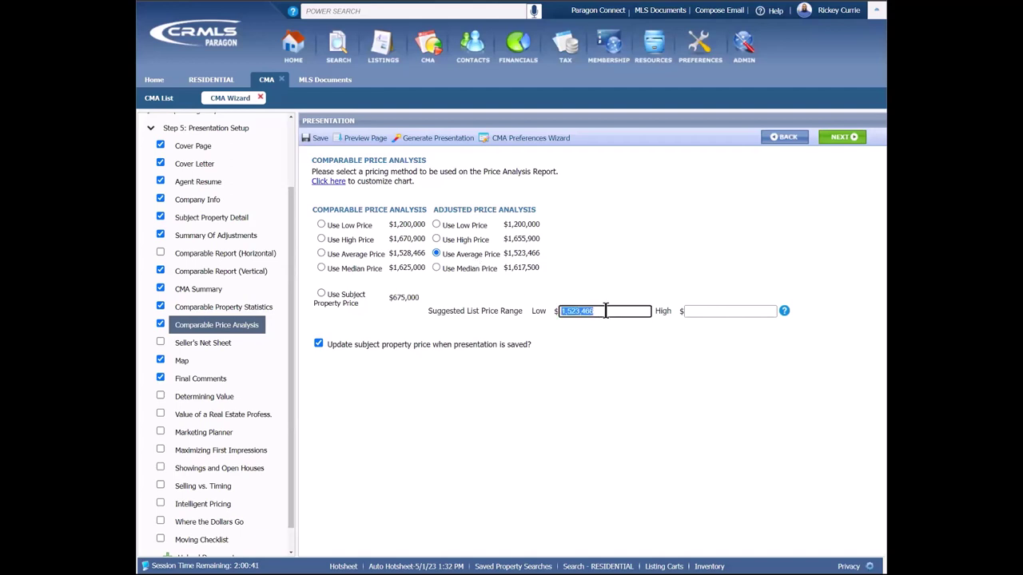
{"action": "key", "text": "BackSpace"}
{"action": "type", "text": "1,600"}
{"action": "left_click", "coordinate": [596, 342]}
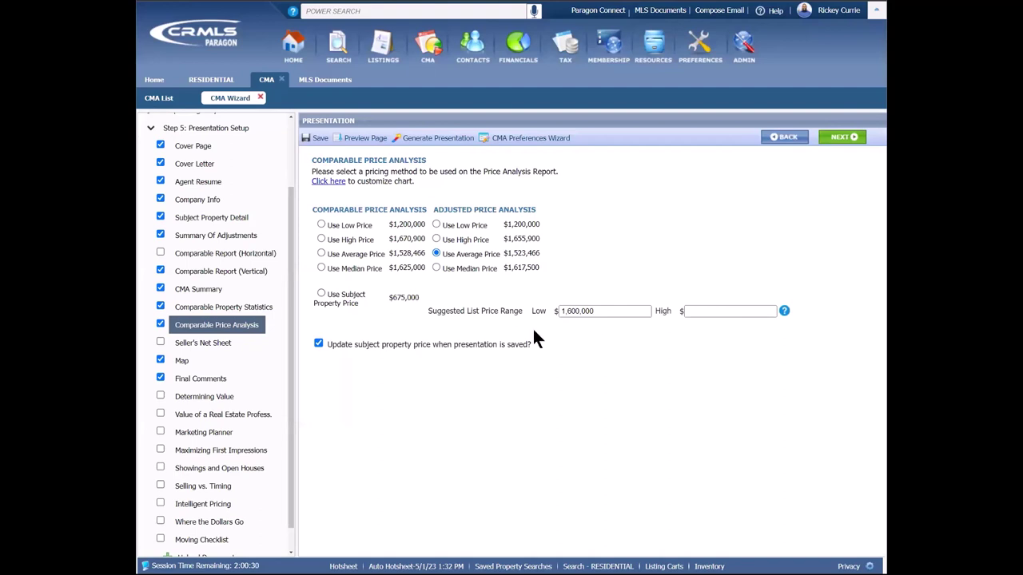
Step: Give the price analysis chart magenta Low bars and transparency 100
{"action": "left_click", "coordinate": [335, 186]}
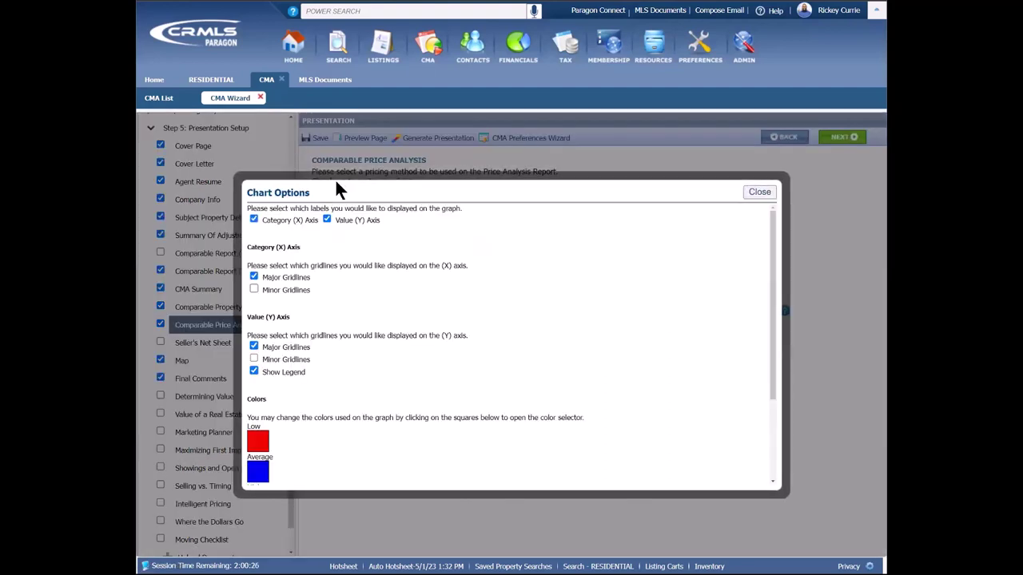
{"action": "scroll", "coordinate": [417, 367], "scroll_direction": "down", "scroll_amount": 3}
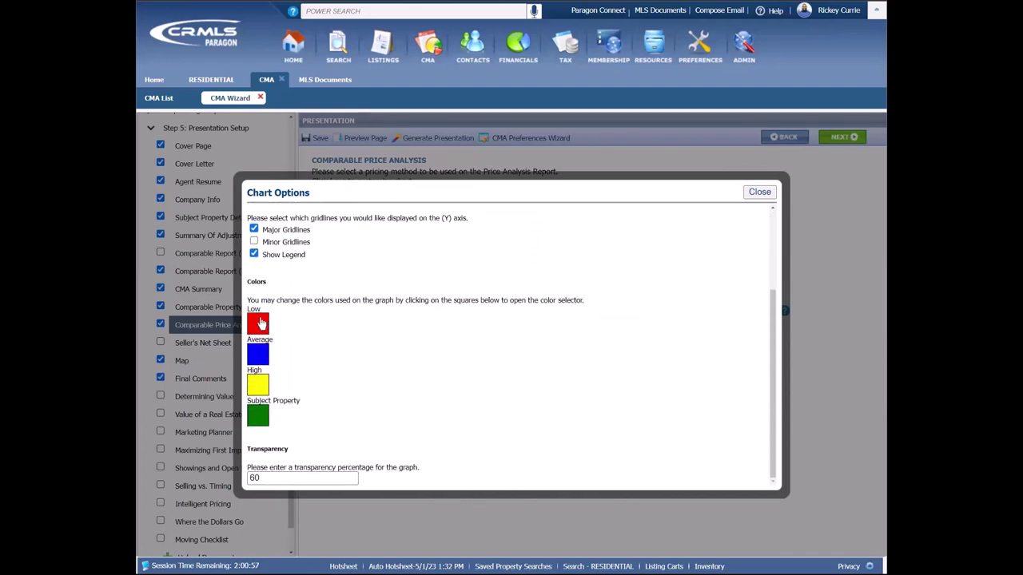
{"action": "left_click", "coordinate": [259, 323]}
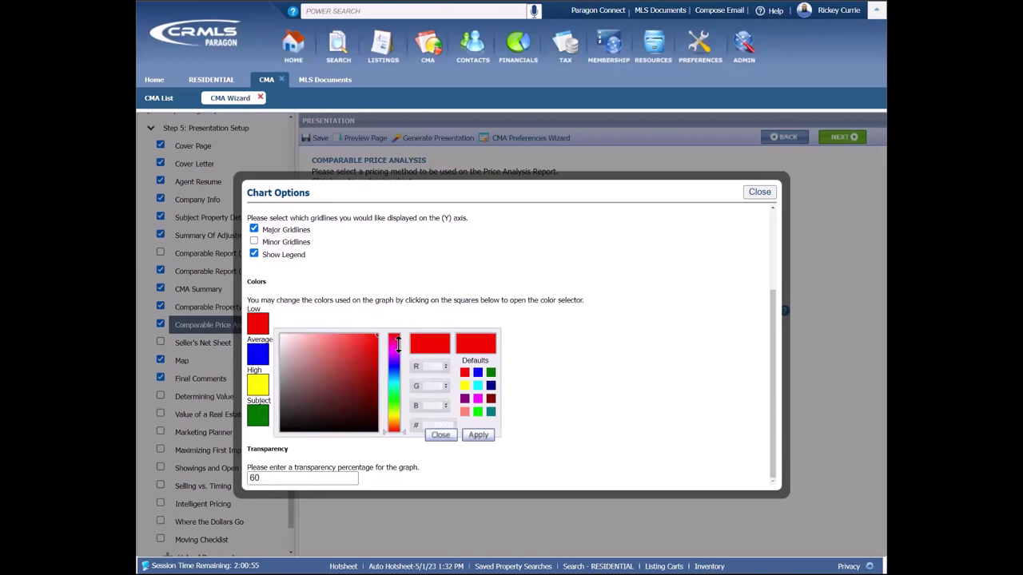
{"action": "left_click", "coordinate": [393, 352]}
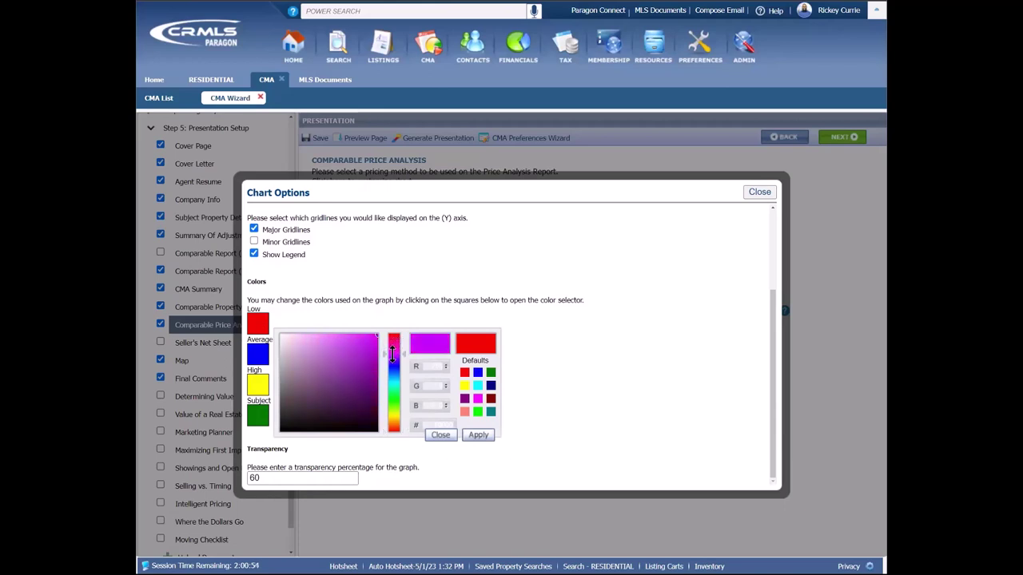
{"action": "left_click", "coordinate": [476, 434]}
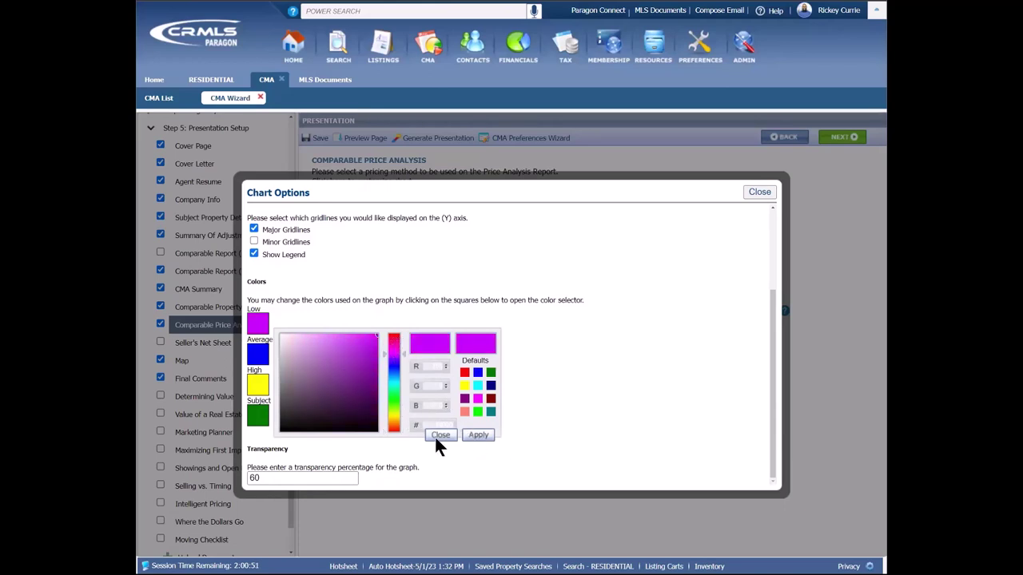
{"action": "left_click", "coordinate": [436, 435]}
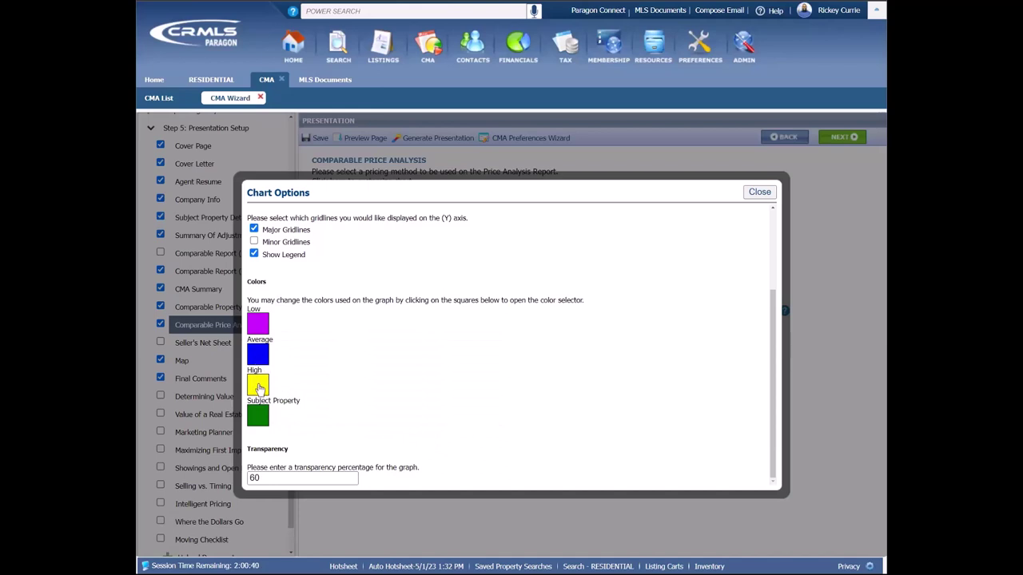
{"action": "left_click", "coordinate": [286, 478]}
{"action": "double_click", "coordinate": [279, 478]}
{"action": "type", "text": "100"}
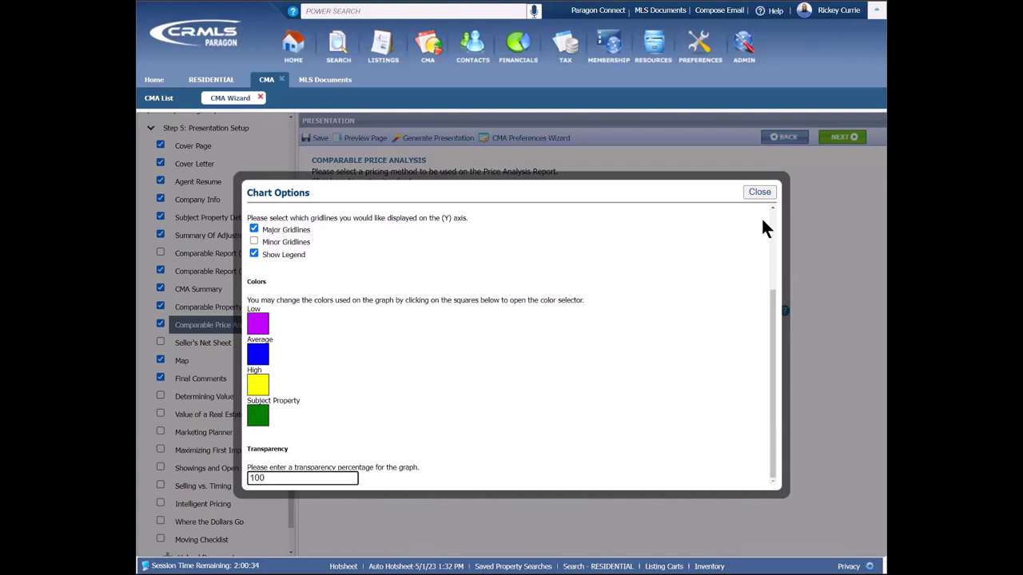
{"action": "left_click", "coordinate": [760, 192]}
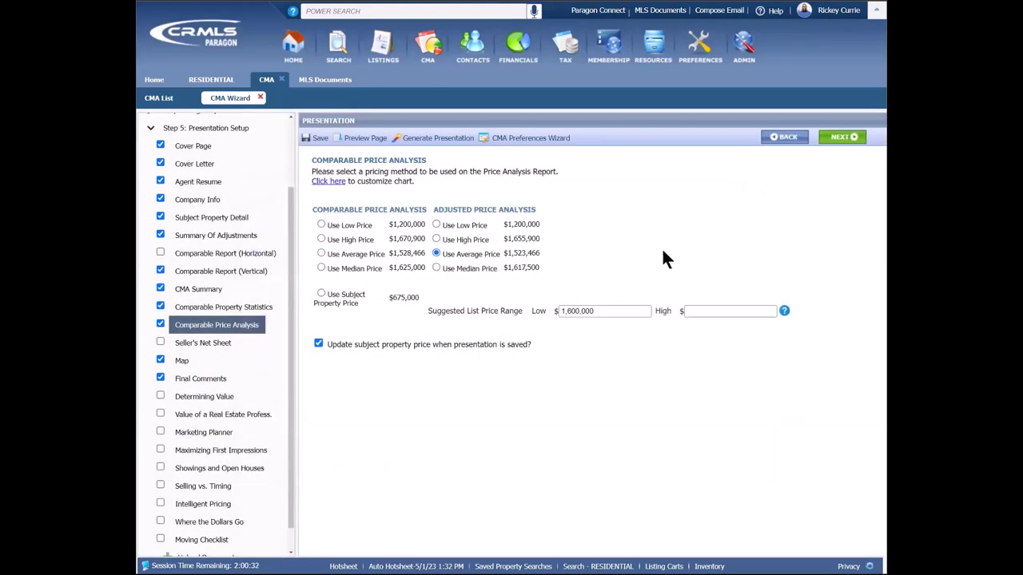
{"action": "left_click", "coordinate": [368, 139]}
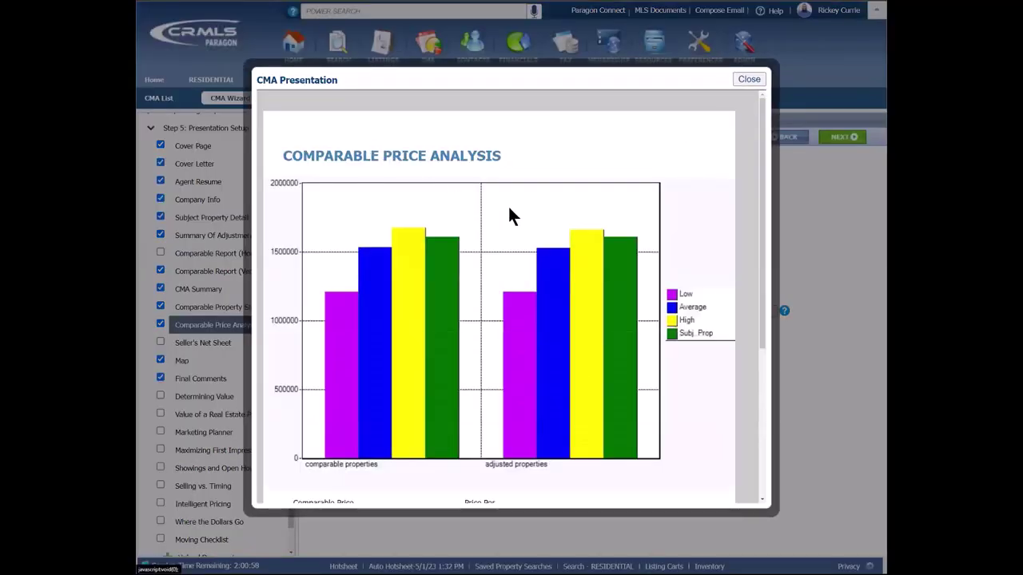
{"action": "scroll", "coordinate": [550, 212], "scroll_direction": "down", "scroll_amount": 1}
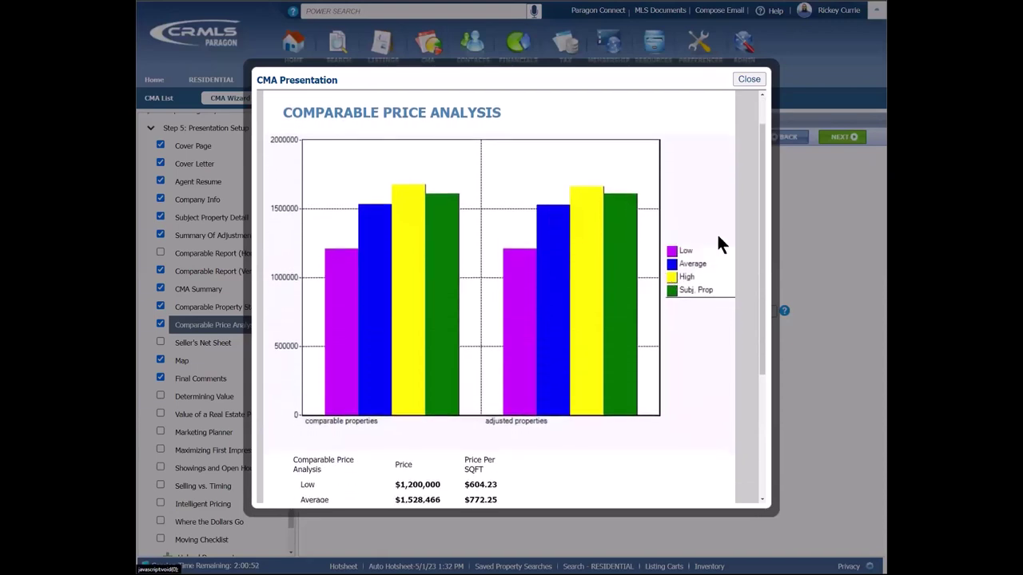
{"action": "scroll", "coordinate": [727, 228], "scroll_direction": "down", "scroll_amount": 2}
{"action": "scroll", "coordinate": [728, 230], "scroll_direction": "down", "scroll_amount": 3}
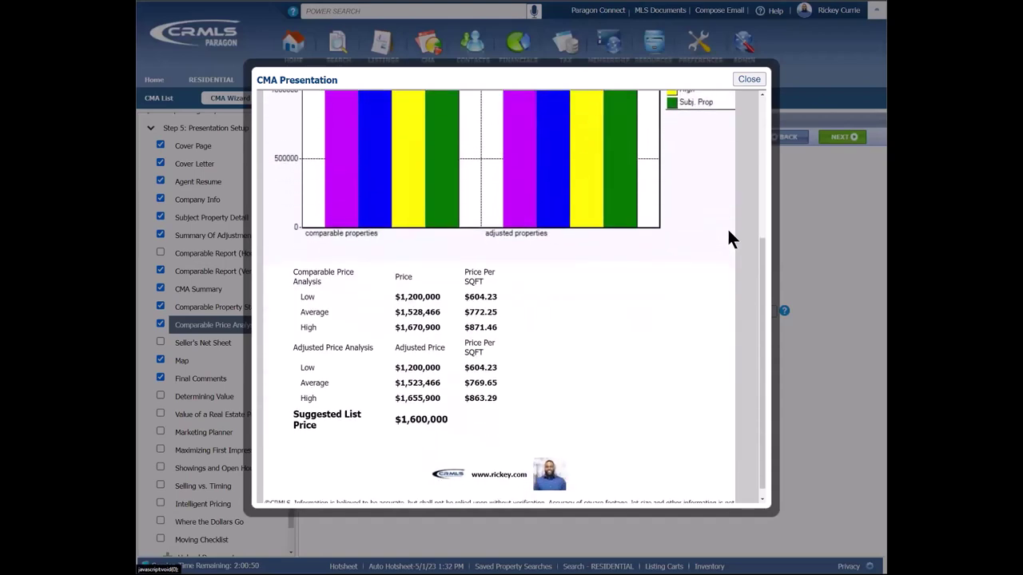
{"action": "left_click", "coordinate": [749, 79]}
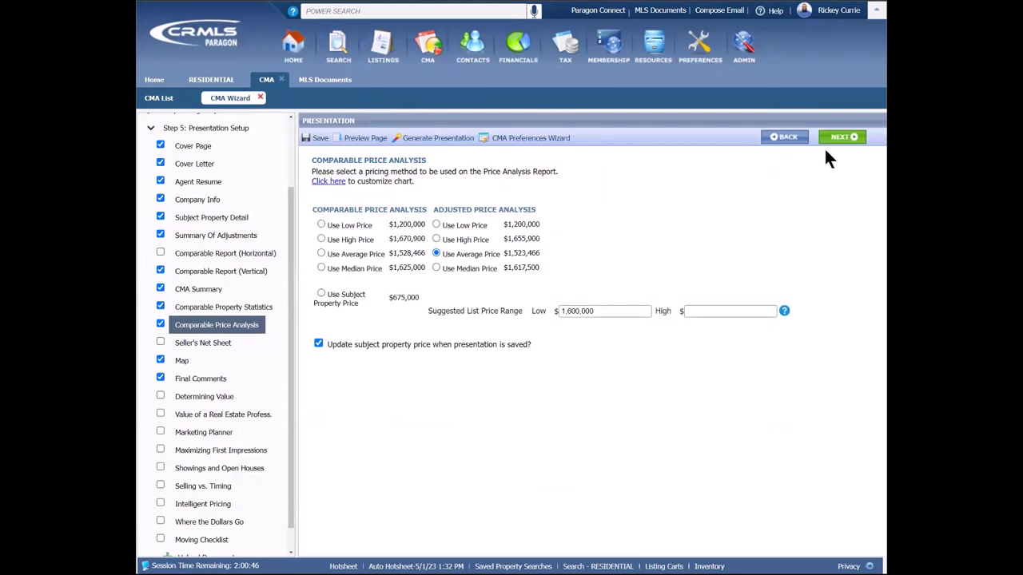
Step: Review the Seller's Net Sheet Title Insurance cost, then preview the Map page and close it
{"action": "left_click", "coordinate": [220, 346]}
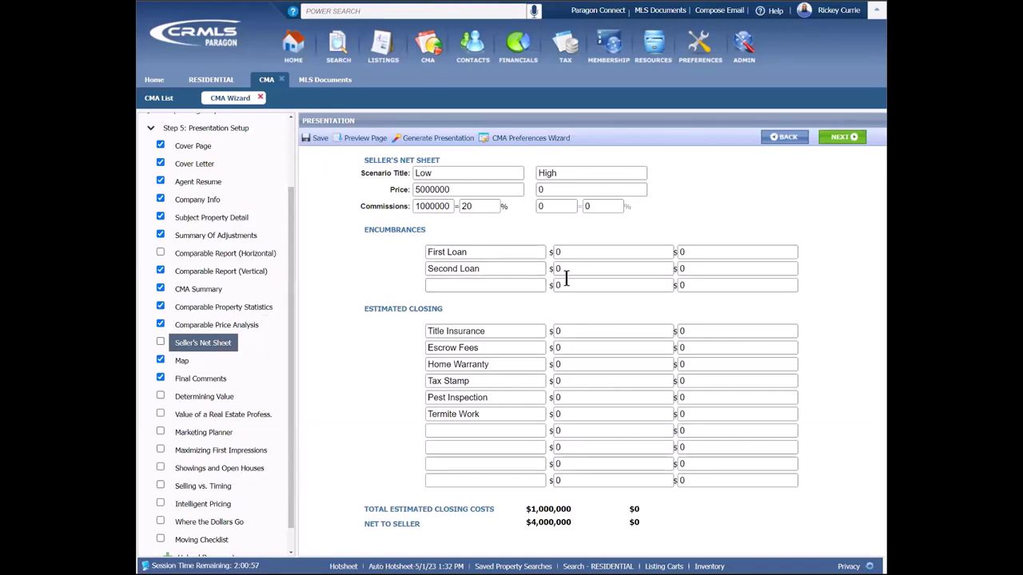
{"action": "left_click", "coordinate": [589, 334]}
{"action": "left_click", "coordinate": [183, 361]}
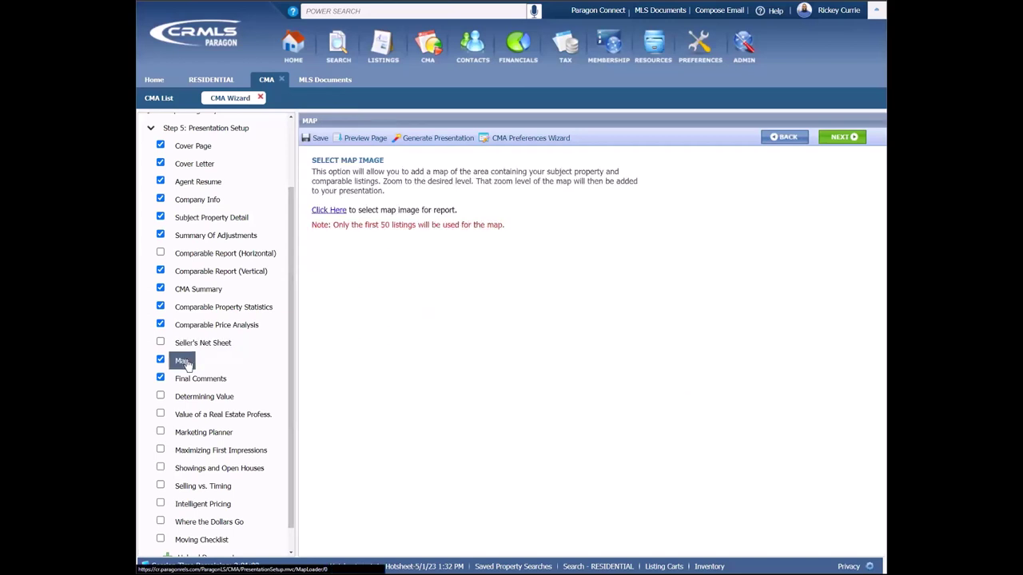
{"action": "left_click", "coordinate": [361, 139]}
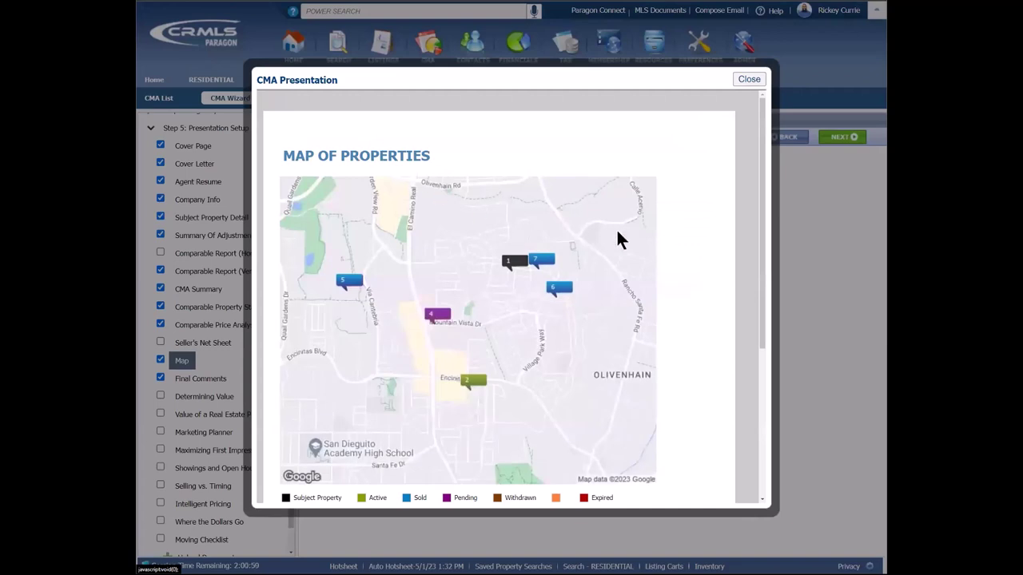
{"action": "scroll", "coordinate": [671, 240], "scroll_direction": "down", "scroll_amount": 1}
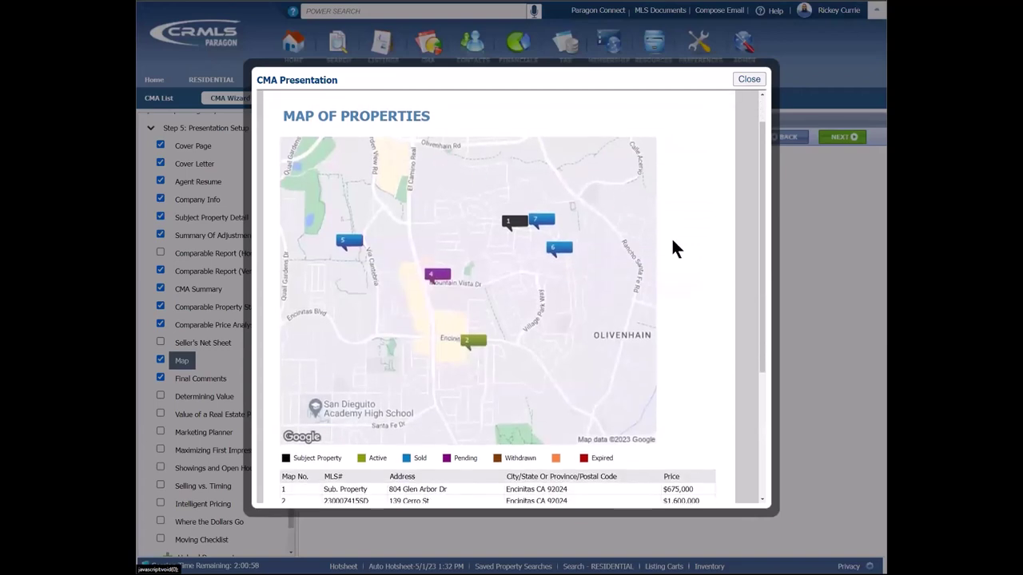
{"action": "left_click", "coordinate": [751, 79]}
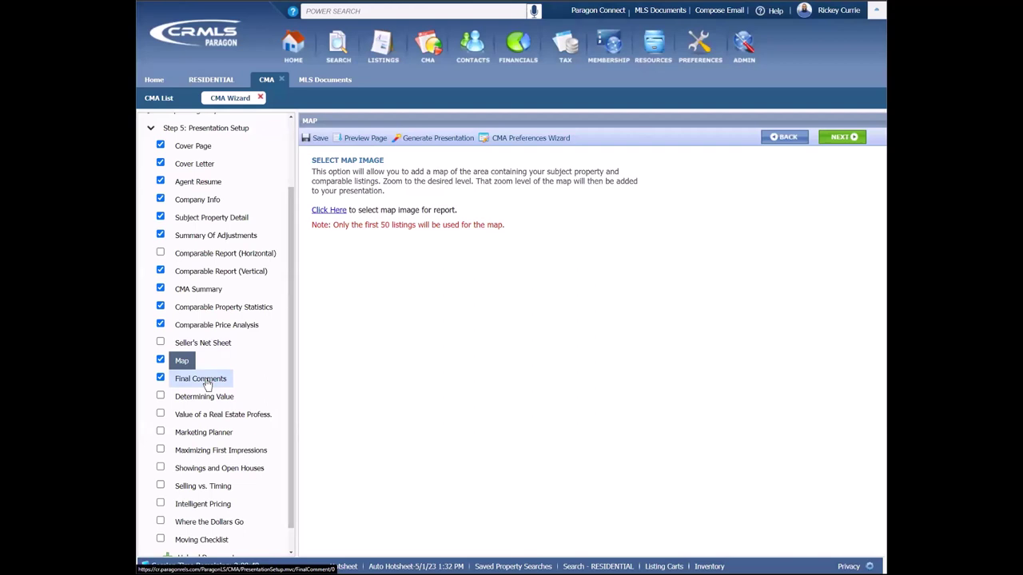
Step: Show Final Comments, browse the MLS Training Documents folder, then return to the CMA Wizard
{"action": "left_click", "coordinate": [207, 379]}
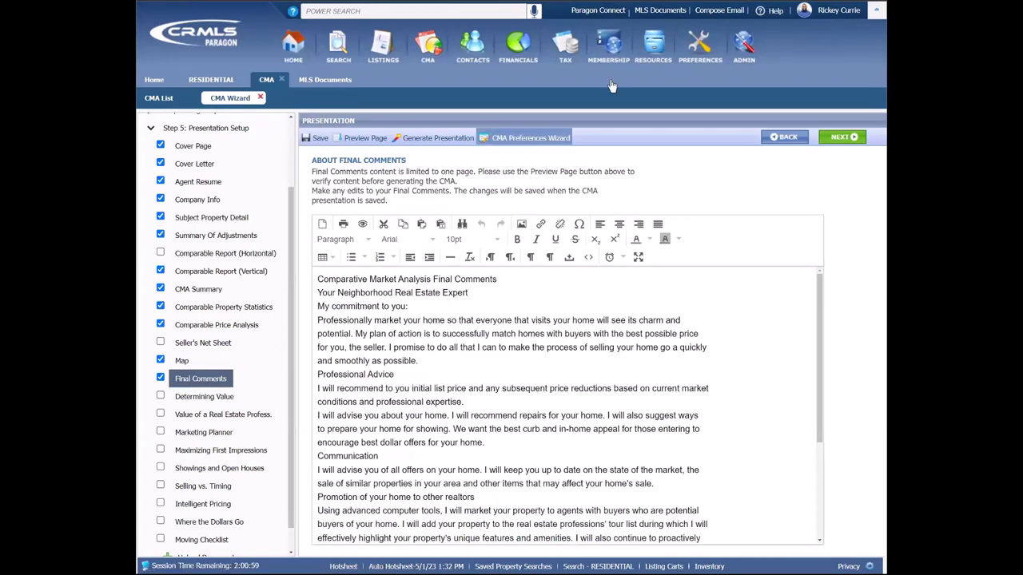
{"action": "left_click", "coordinate": [332, 80]}
{"action": "left_click", "coordinate": [321, 99]}
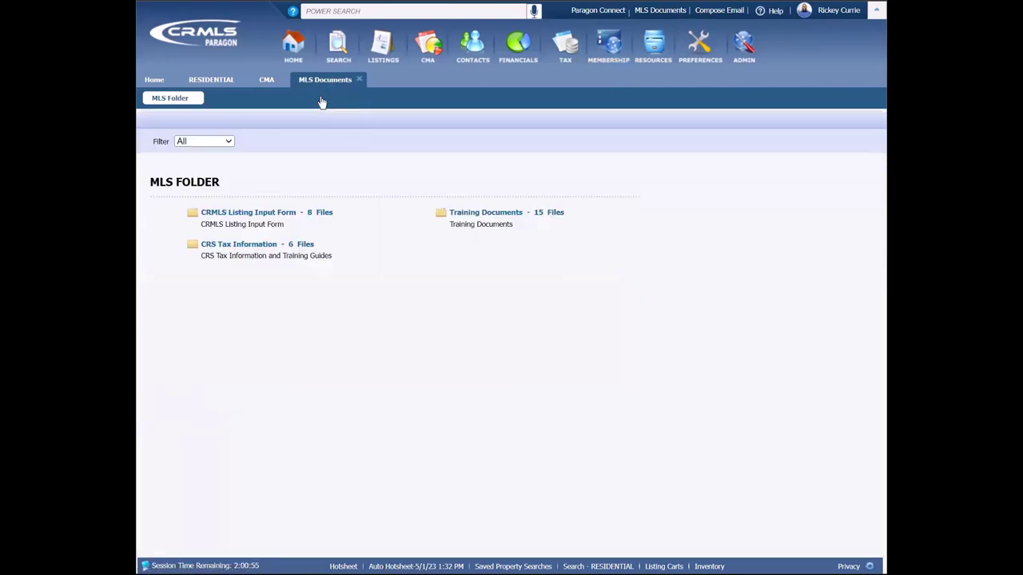
{"action": "left_click", "coordinate": [469, 213]}
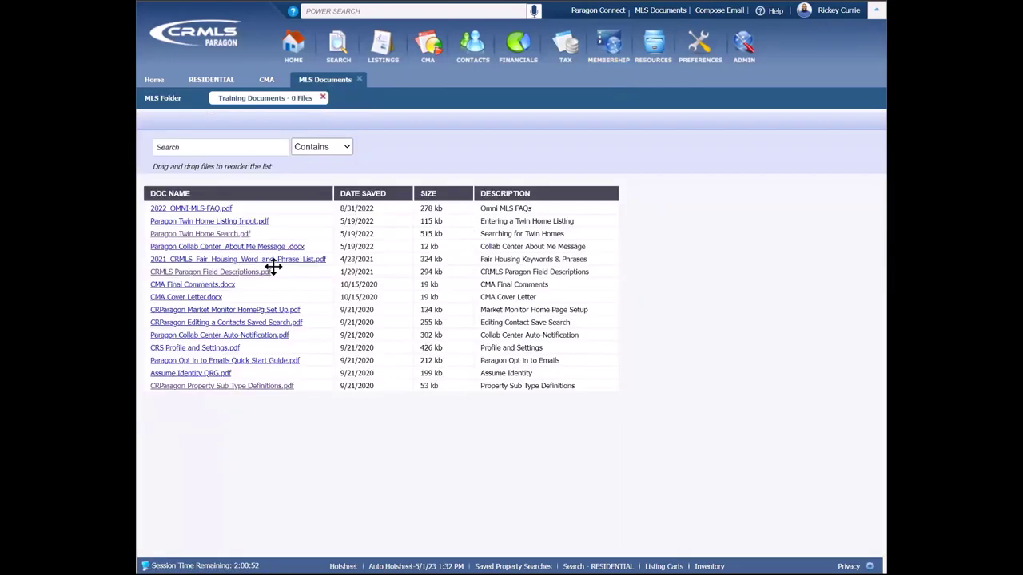
{"action": "left_click", "coordinate": [267, 83]}
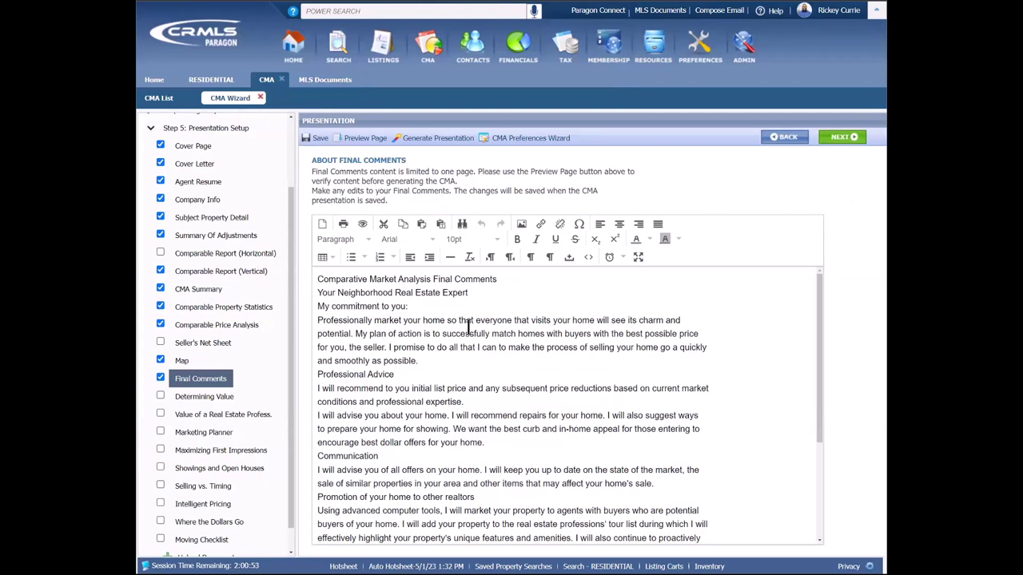
{"action": "scroll", "coordinate": [255, 349], "scroll_direction": "down", "scroll_amount": 1}
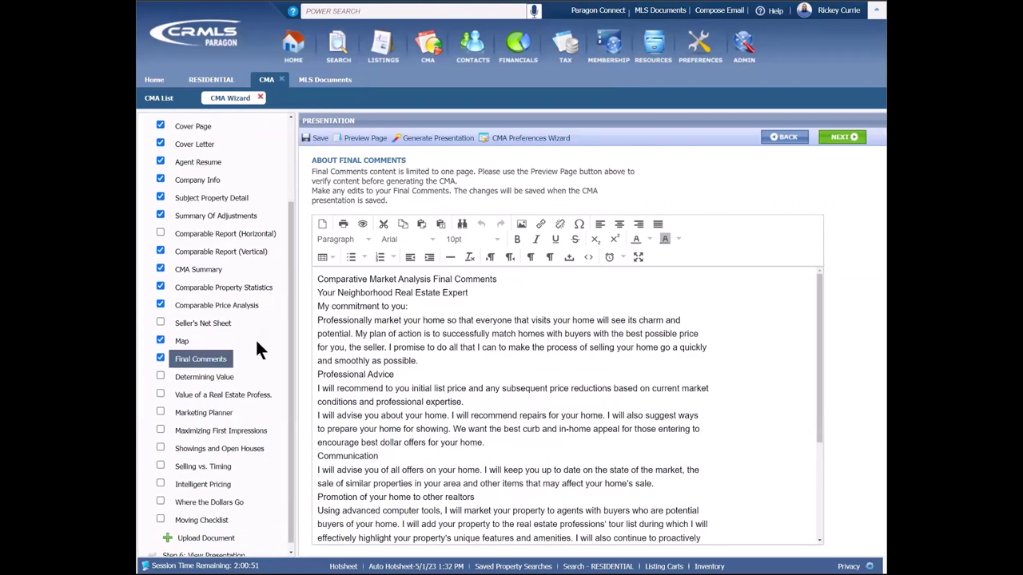
Step: Include Determining Value and the professional value pages; preview Determining Value, Marketing Planner, Maximizing First Impressions
{"action": "left_click", "coordinate": [159, 370]}
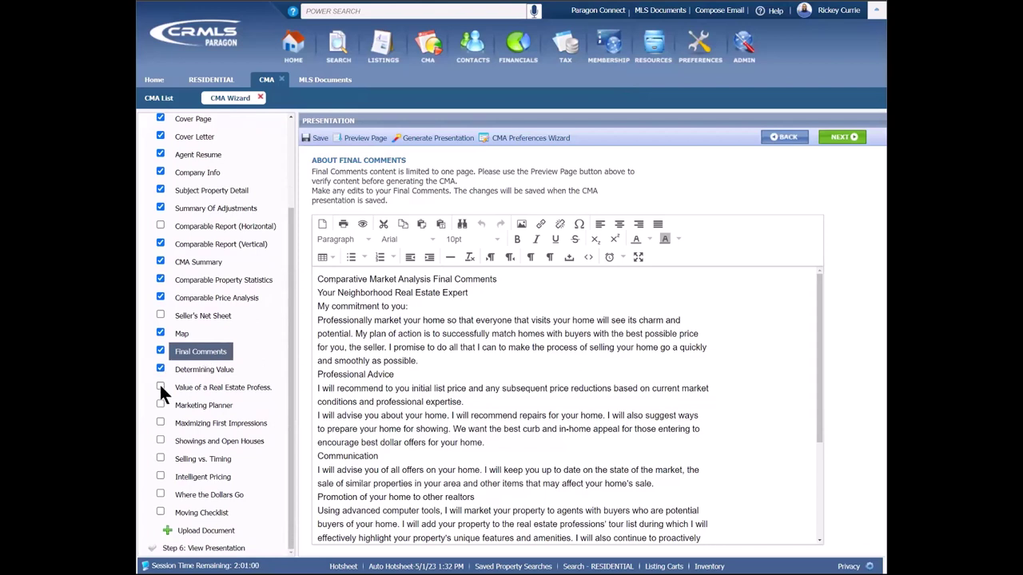
{"action": "left_click", "coordinate": [160, 386]}
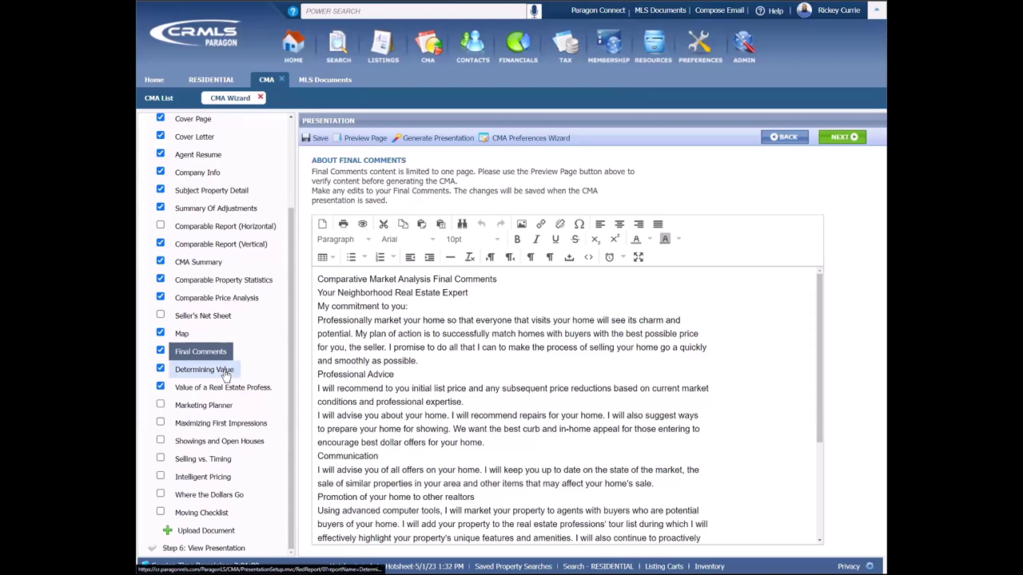
{"action": "left_click", "coordinate": [225, 374]}
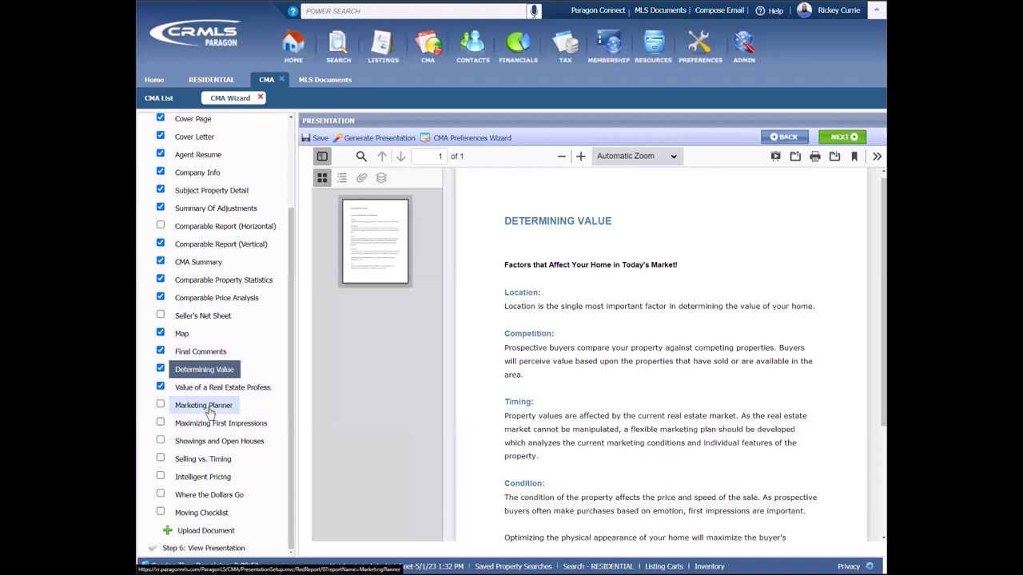
{"action": "left_click", "coordinate": [209, 409]}
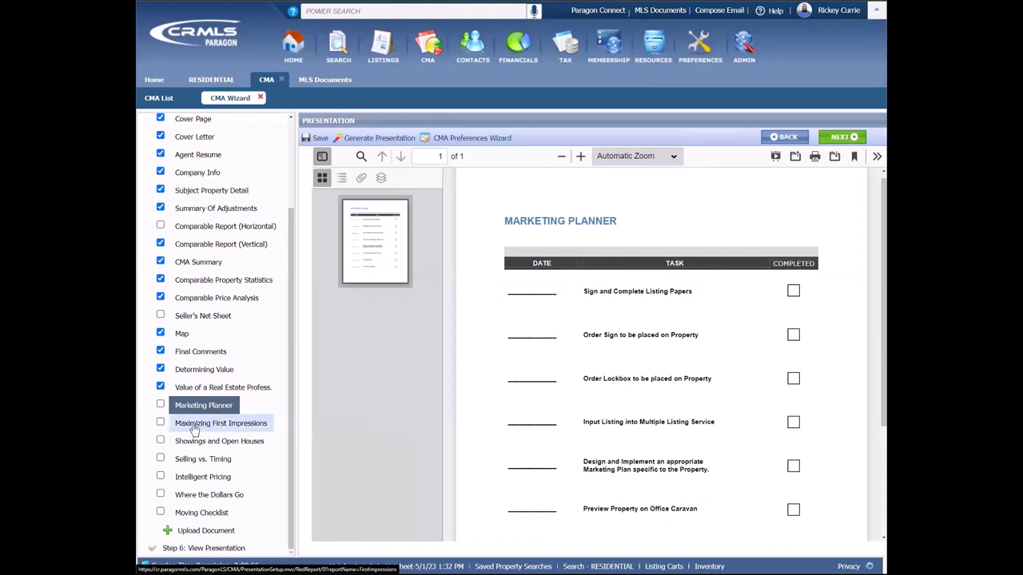
{"action": "left_click", "coordinate": [160, 426]}
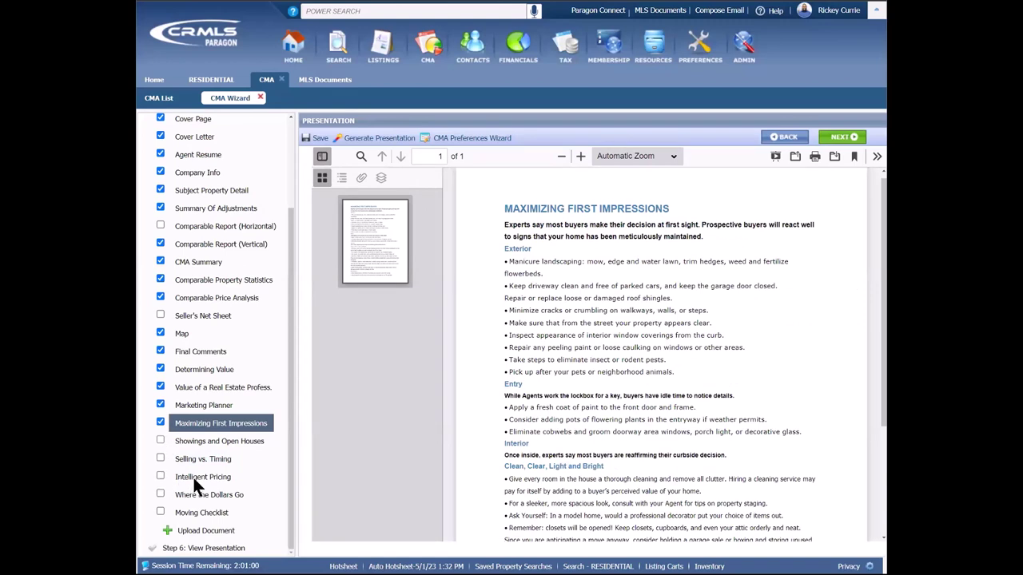
Step: Include Moving Checklist and preview Selling vs. Timing, Intelligent Pricing, Where the Dollars Go, Moving Checklist
{"action": "left_click", "coordinate": [160, 512]}
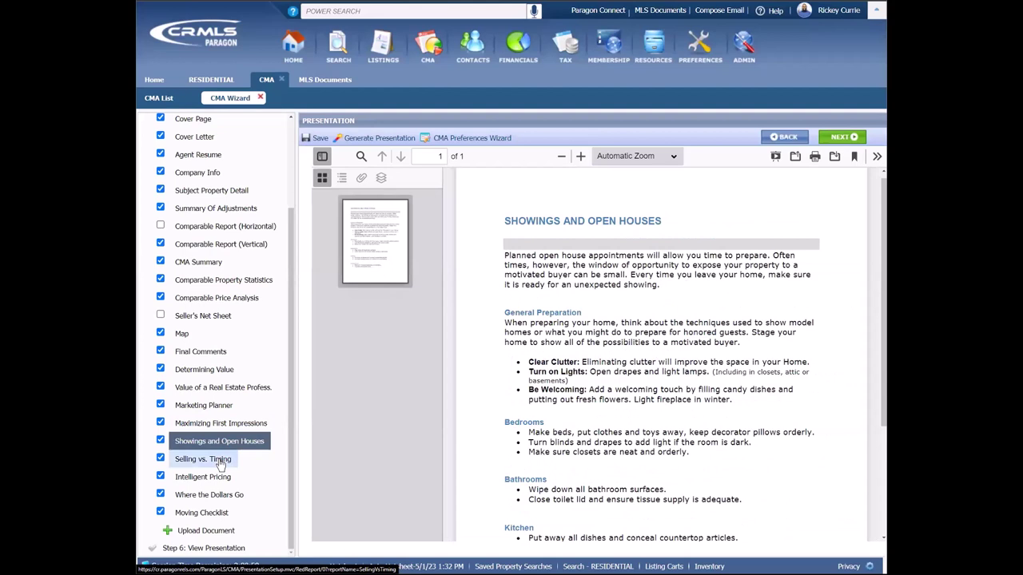
{"action": "left_click", "coordinate": [221, 463]}
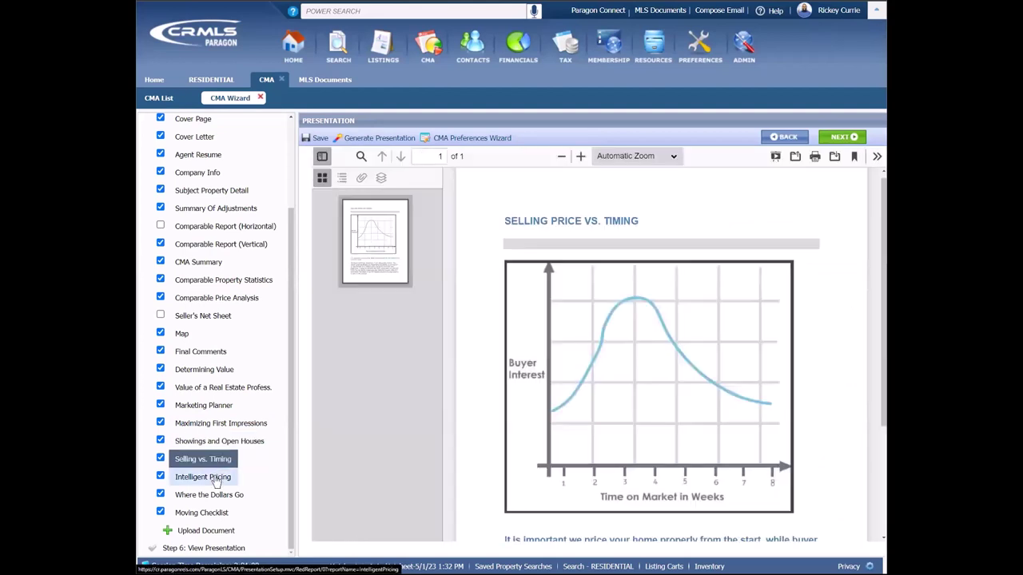
{"action": "left_click", "coordinate": [216, 480]}
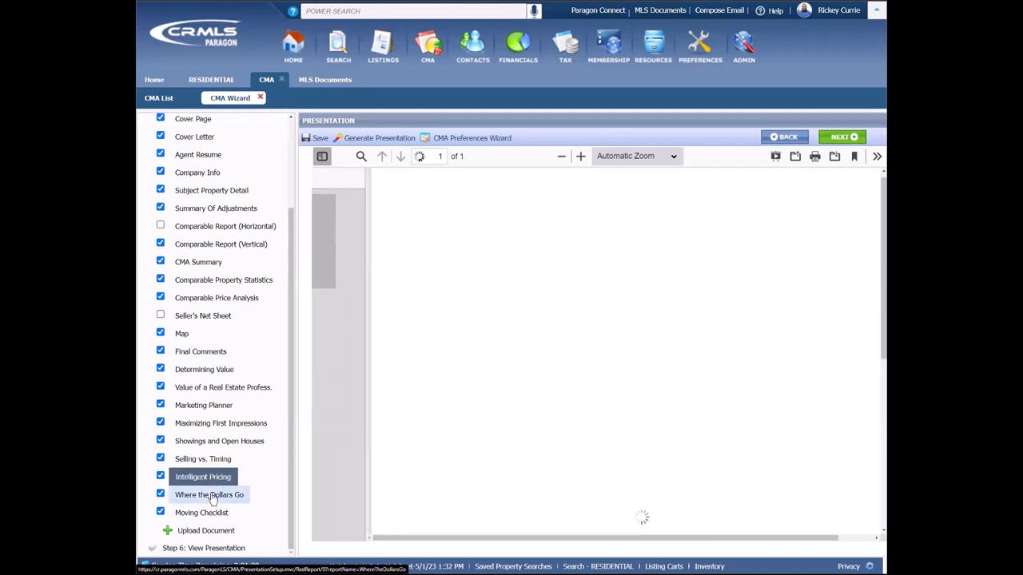
{"action": "left_click", "coordinate": [213, 498]}
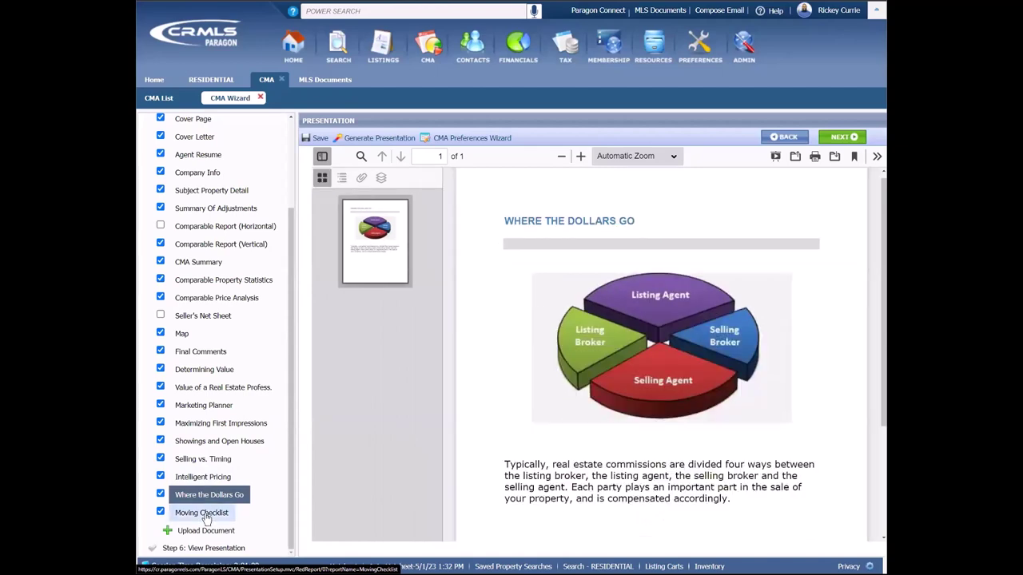
{"action": "left_click", "coordinate": [205, 514]}
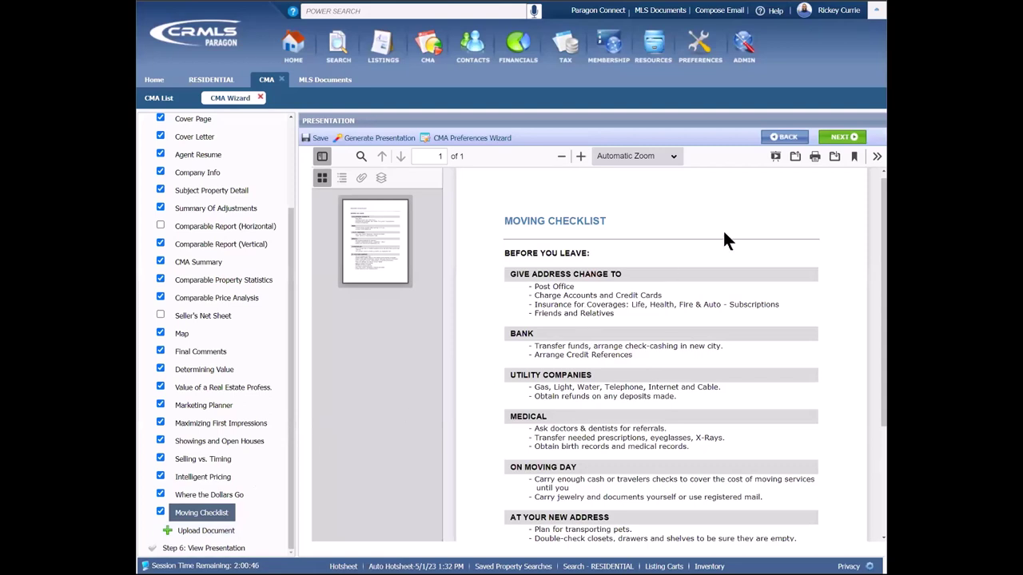
Step: Advance to Step 6: View Presentation and start generating the PDF presentation
{"action": "left_click", "coordinate": [857, 140]}
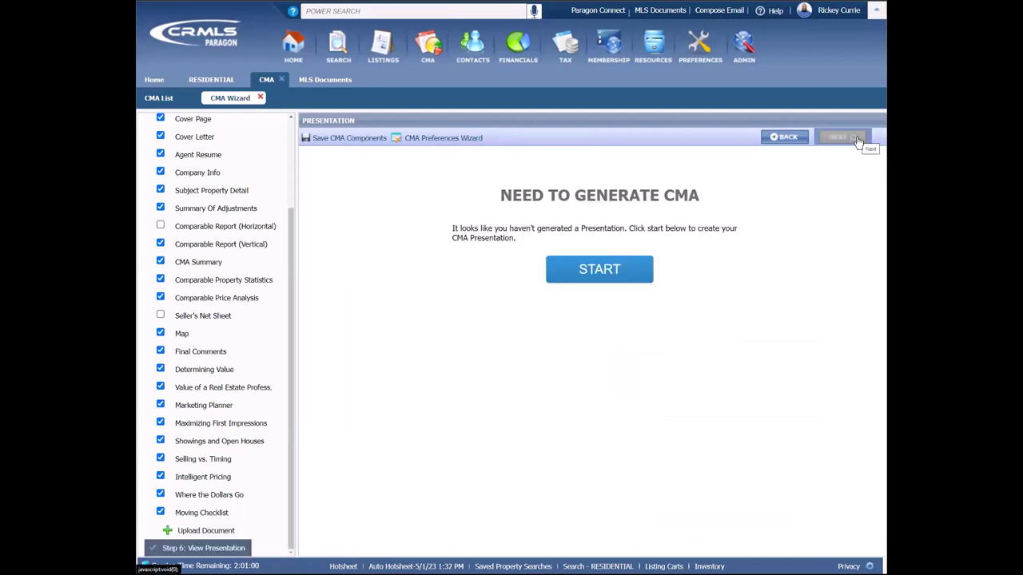
{"action": "scroll", "coordinate": [257, 289], "scroll_direction": "up", "scroll_amount": 3}
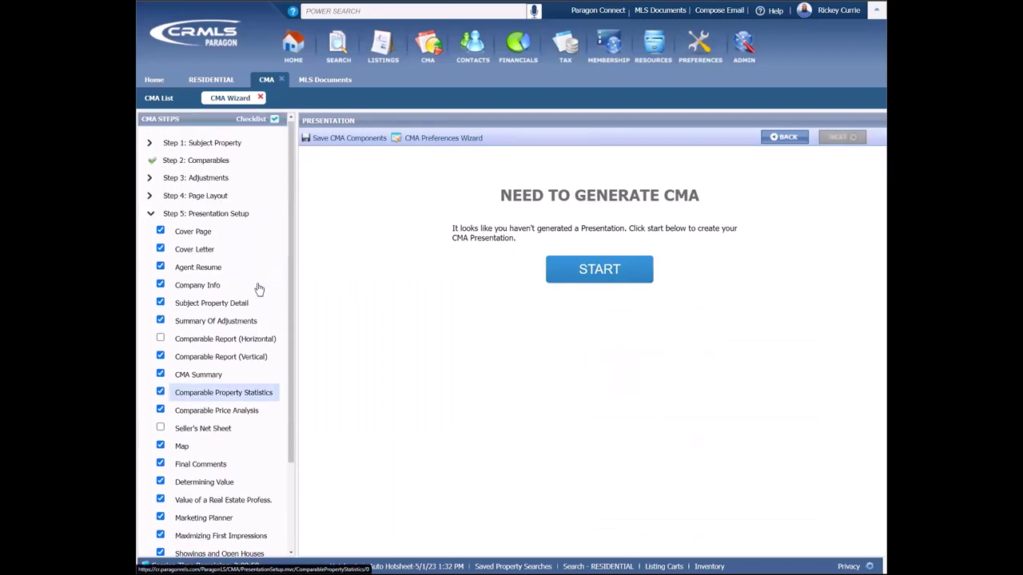
{"action": "left_click", "coordinate": [151, 215]}
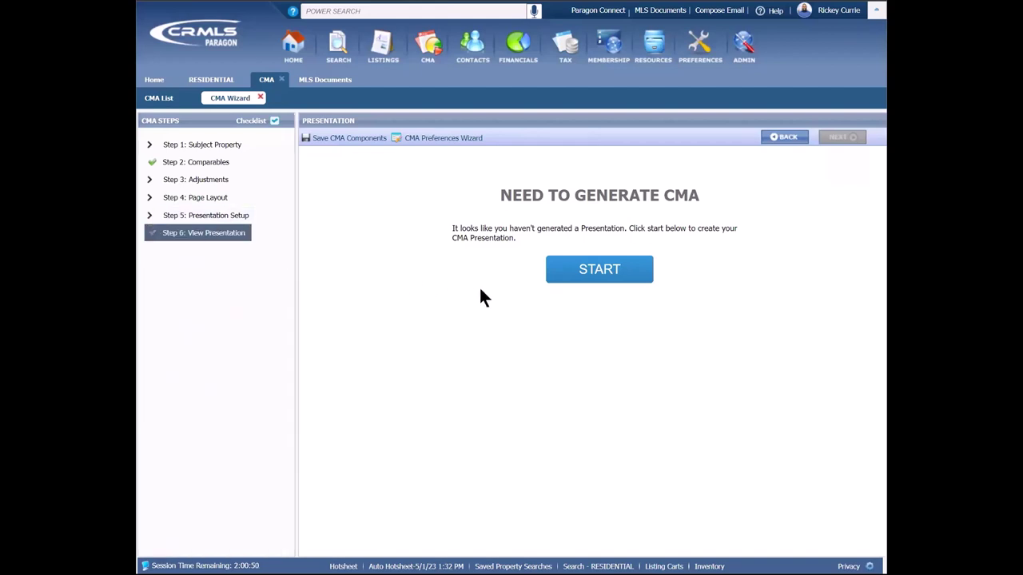
{"action": "left_click", "coordinate": [589, 274]}
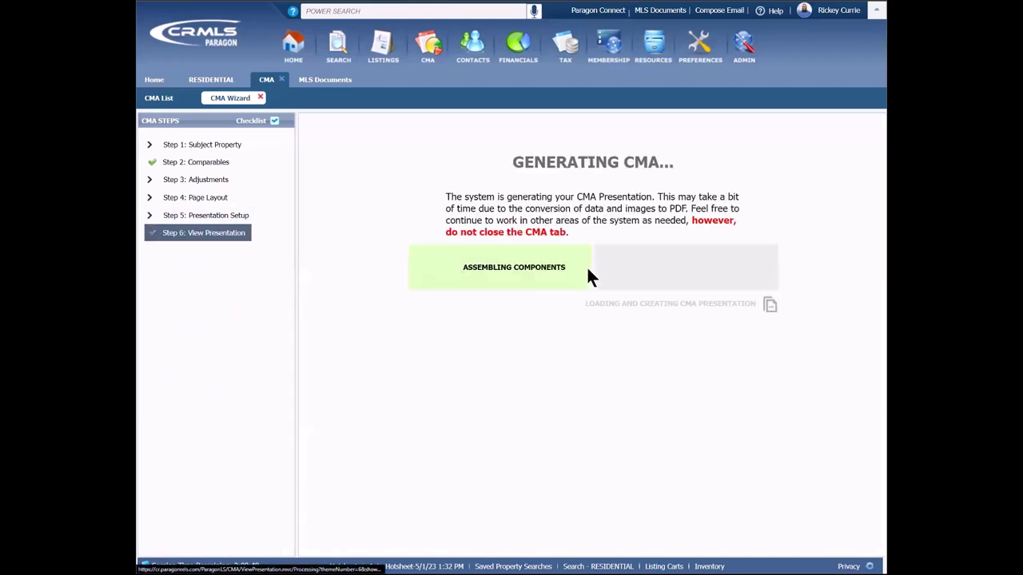
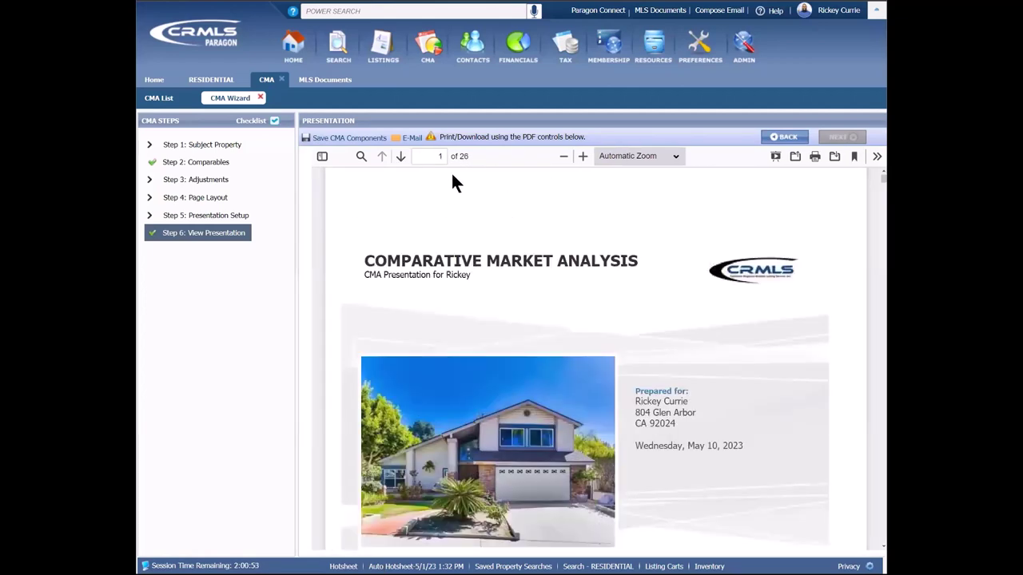
Step: Save the CMA presentation components, e-mail the presentation, and show the PDF full-screen
{"action": "left_click", "coordinate": [366, 139]}
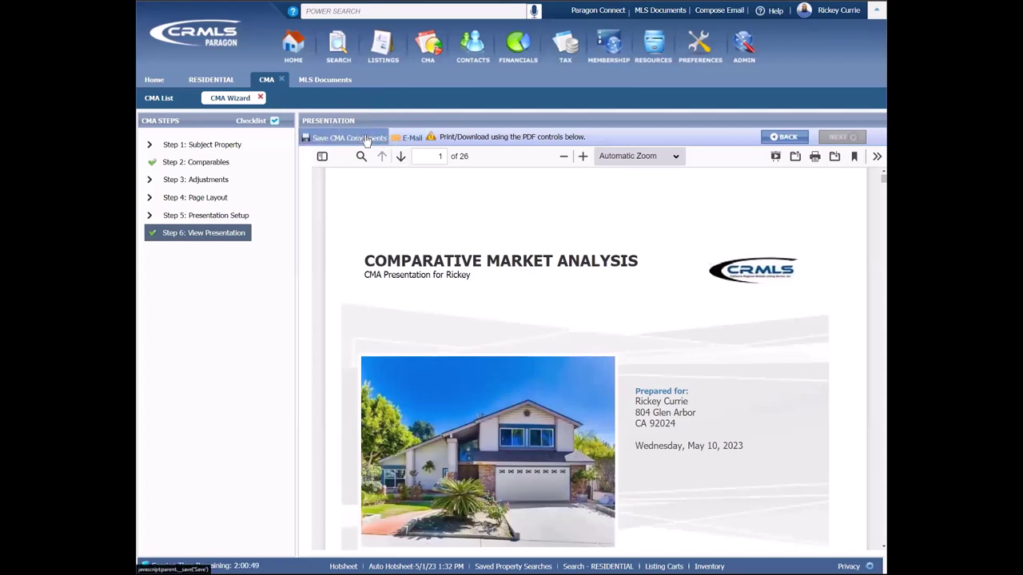
{"action": "left_click", "coordinate": [412, 139]}
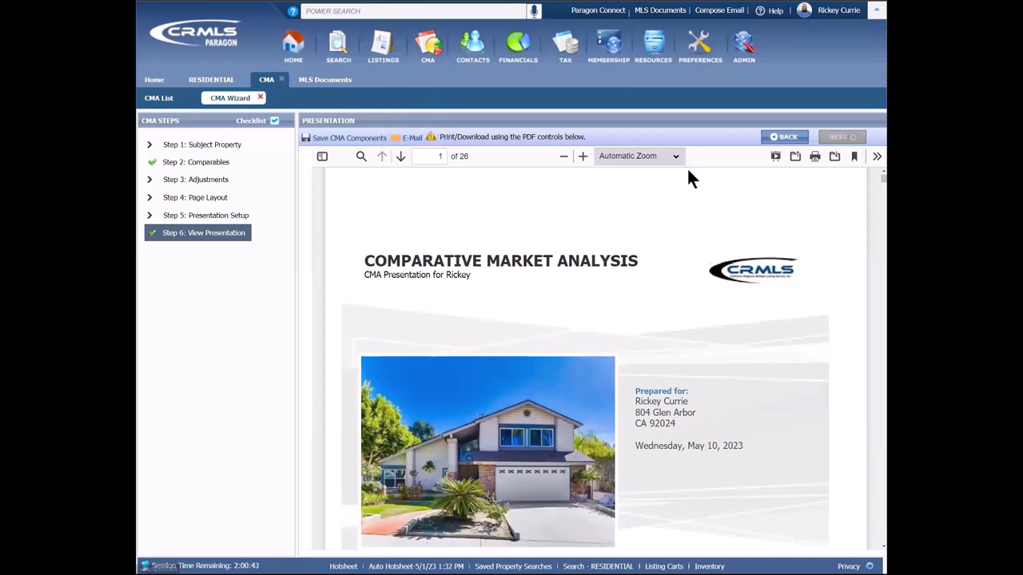
{"action": "left_click", "coordinate": [778, 157]}
Step: Scroll from the cover page to page 11, the CMA Summary Report with $1,600,000 suggested price
{"action": "scroll", "coordinate": [809, 224], "scroll_direction": "down", "scroll_amount": 3}
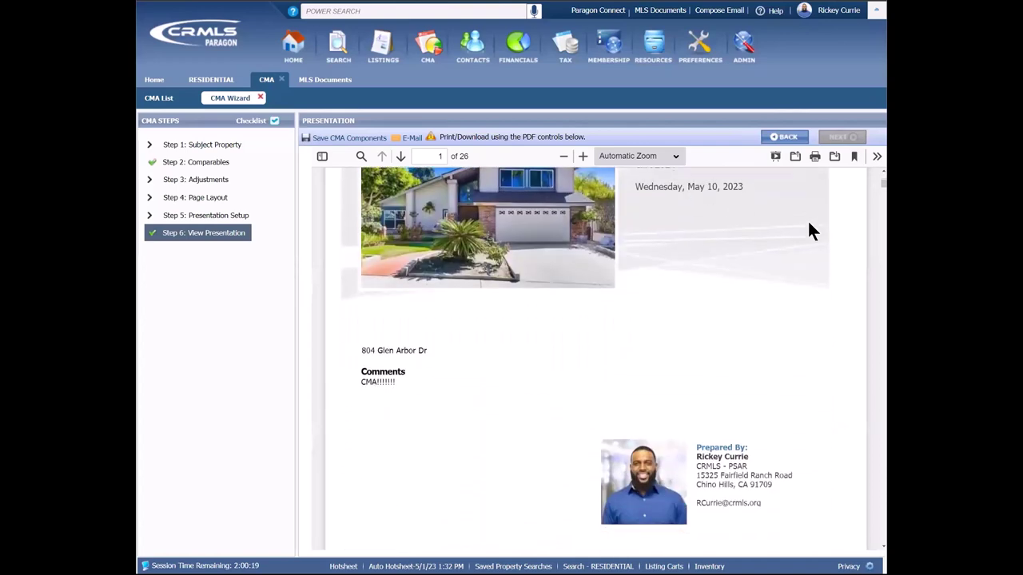
{"action": "scroll", "coordinate": [809, 225], "scroll_direction": "down", "scroll_amount": 10}
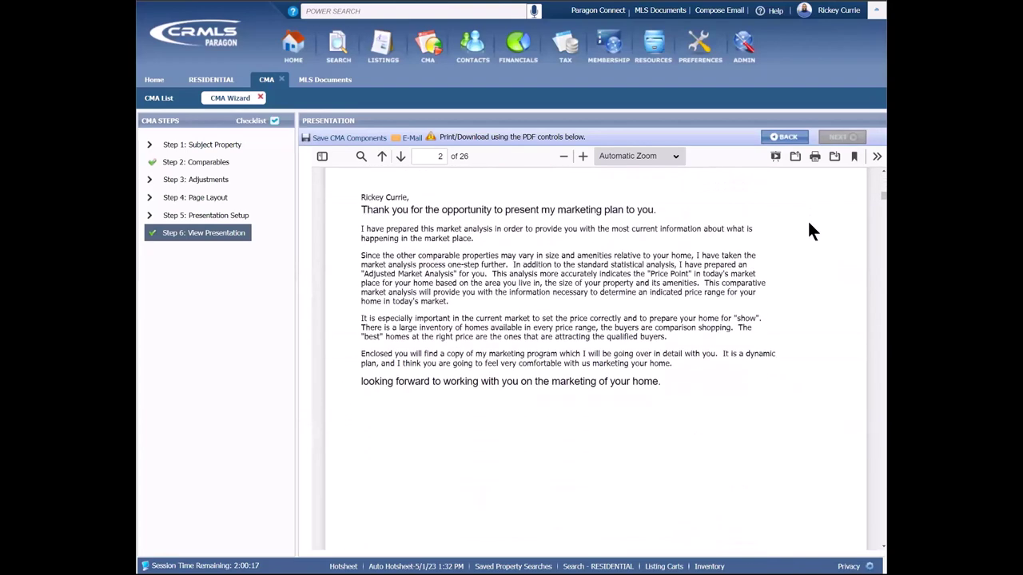
{"action": "scroll", "coordinate": [809, 231], "scroll_direction": "down", "scroll_amount": 8}
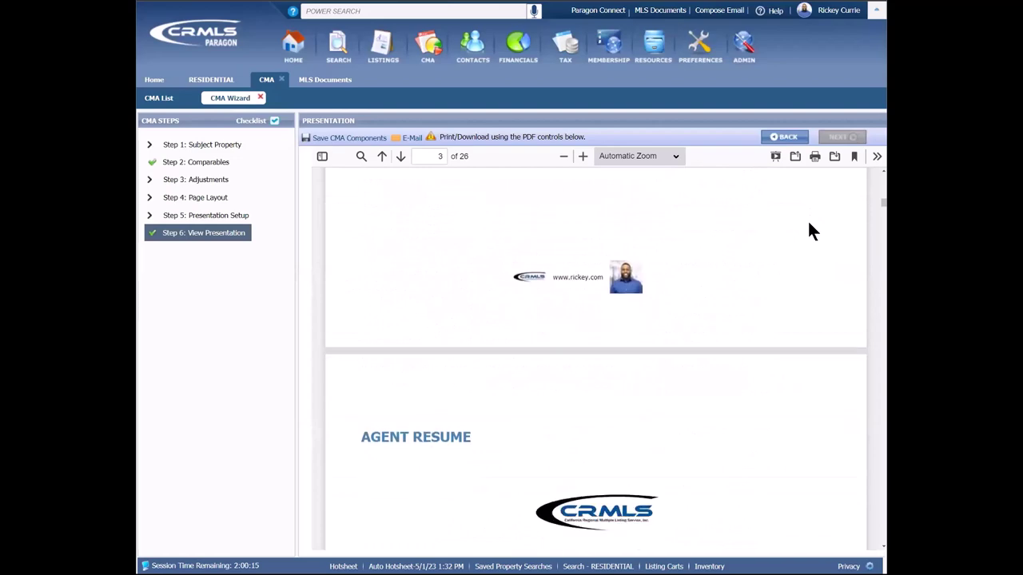
{"action": "scroll", "coordinate": [809, 230], "scroll_direction": "down", "scroll_amount": 6}
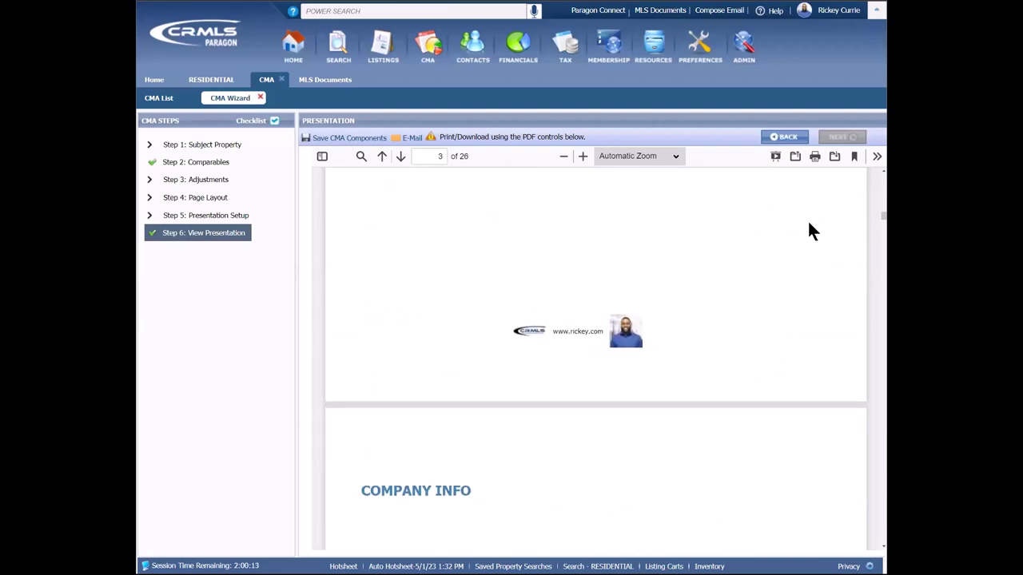
{"action": "scroll", "coordinate": [808, 230], "scroll_direction": "down", "scroll_amount": 8}
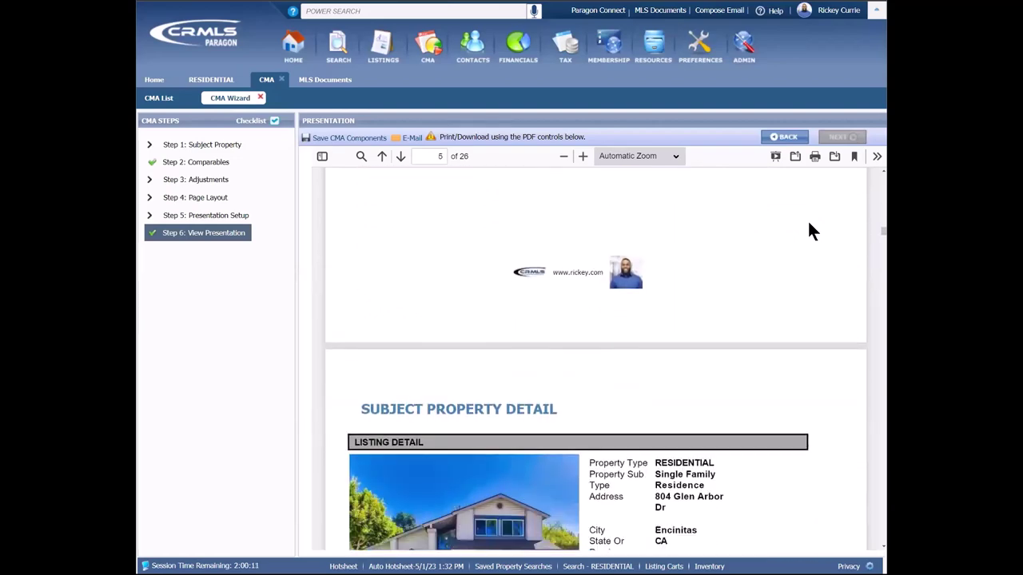
{"action": "scroll", "coordinate": [810, 231], "scroll_direction": "down", "scroll_amount": 8}
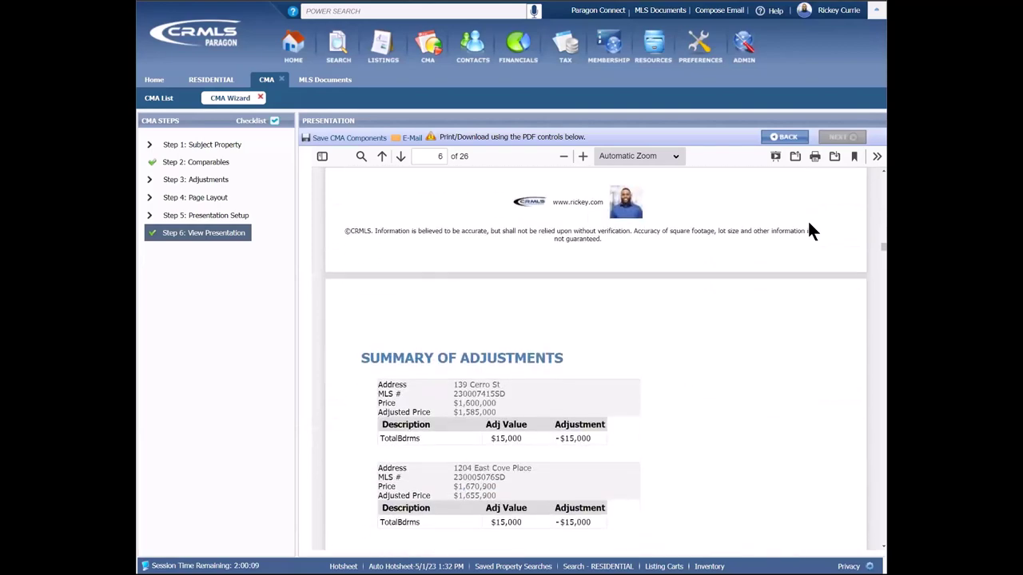
{"action": "scroll", "coordinate": [810, 231], "scroll_direction": "down", "scroll_amount": 4}
{"action": "scroll", "coordinate": [809, 224], "scroll_direction": "down", "scroll_amount": 10}
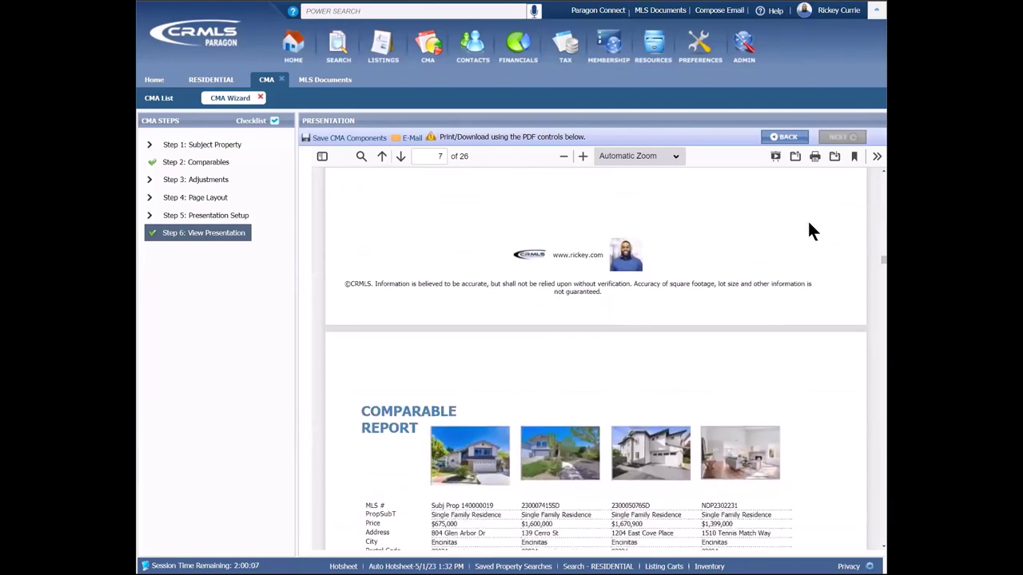
{"action": "scroll", "coordinate": [808, 224], "scroll_direction": "down", "scroll_amount": 12}
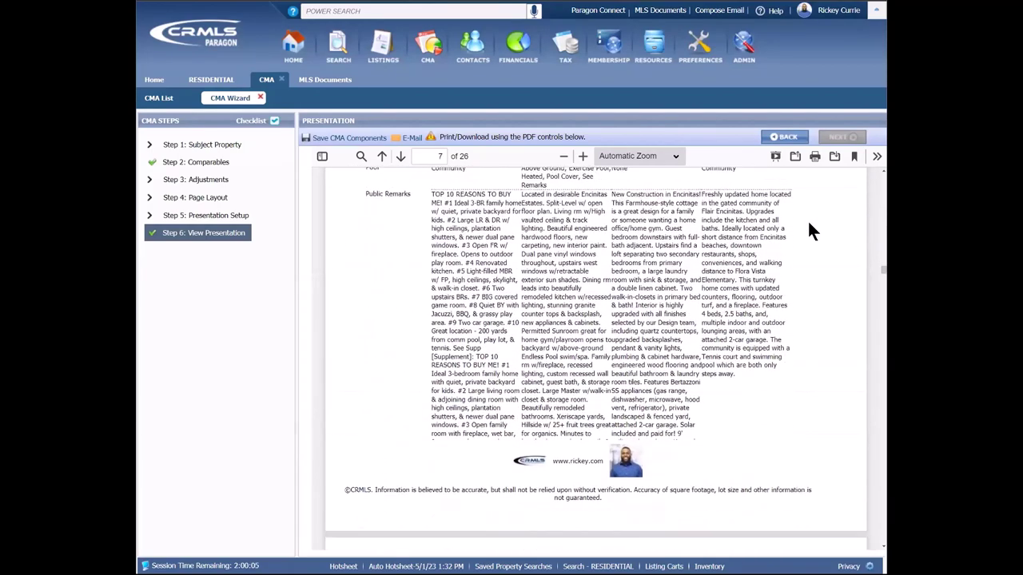
{"action": "scroll", "coordinate": [808, 225], "scroll_direction": "down", "scroll_amount": 10}
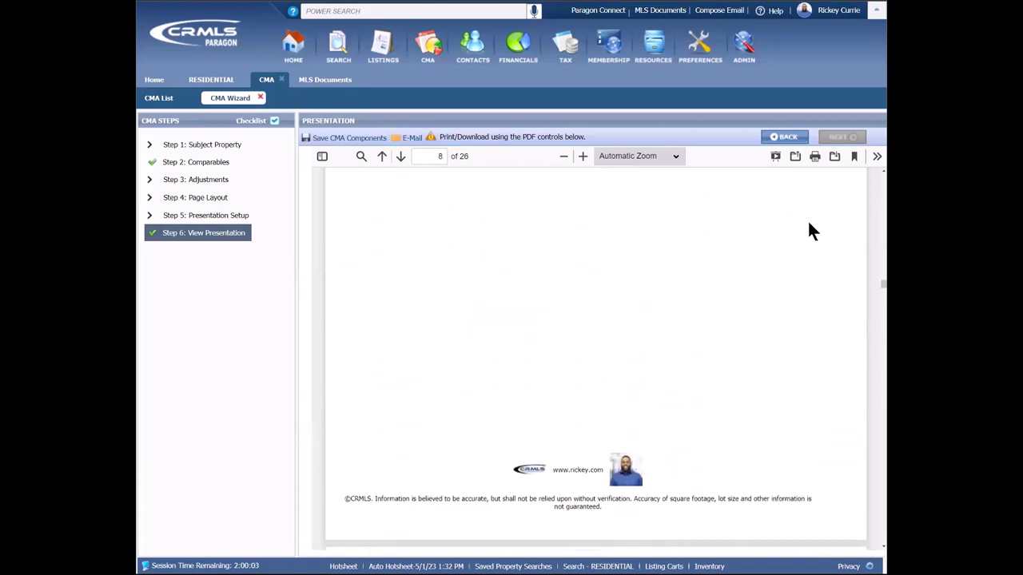
{"action": "scroll", "coordinate": [809, 231], "scroll_direction": "down", "scroll_amount": 12}
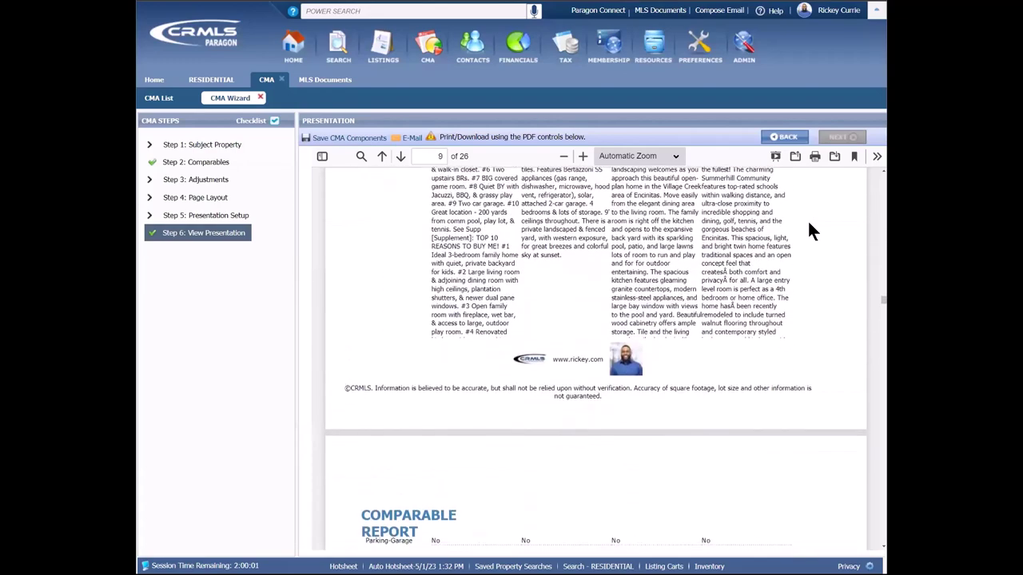
{"action": "scroll", "coordinate": [809, 231], "scroll_direction": "down", "scroll_amount": 5}
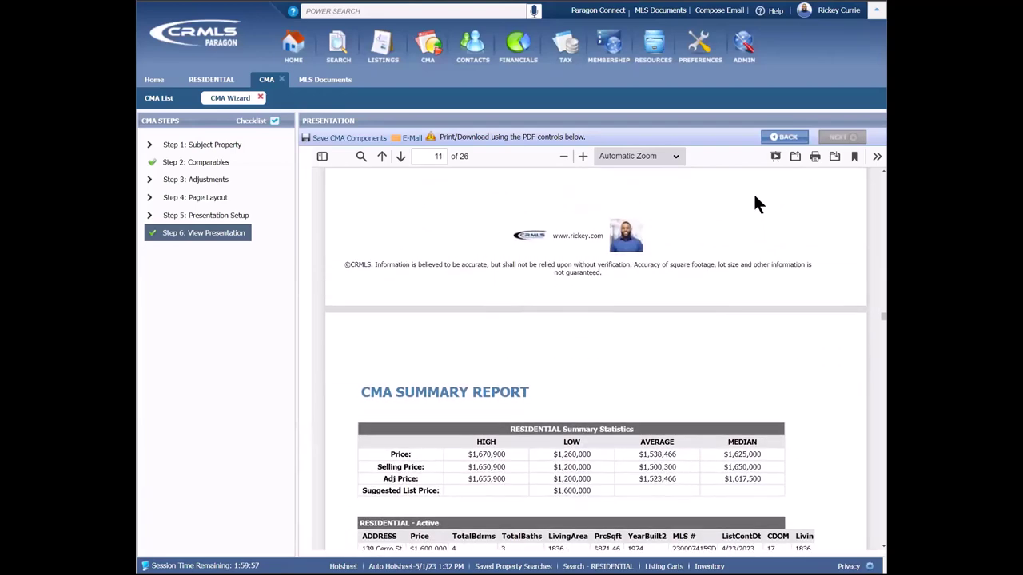
Step: Close the CMA, MLS Documents and RESIDENTIAL tabs
{"action": "left_click", "coordinate": [283, 79]}
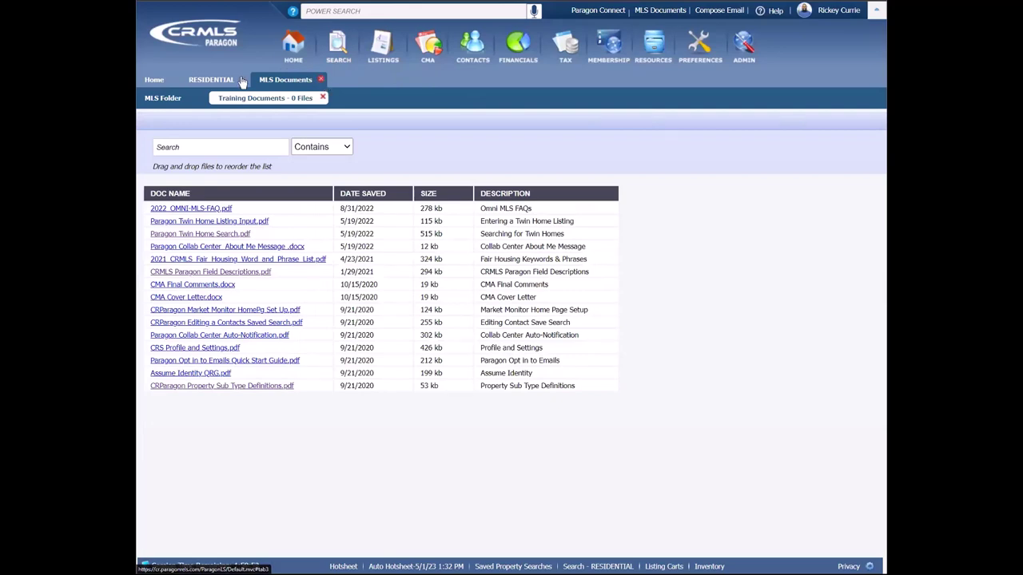
{"action": "left_click", "coordinate": [240, 80]}
{"action": "left_click", "coordinate": [242, 80]}
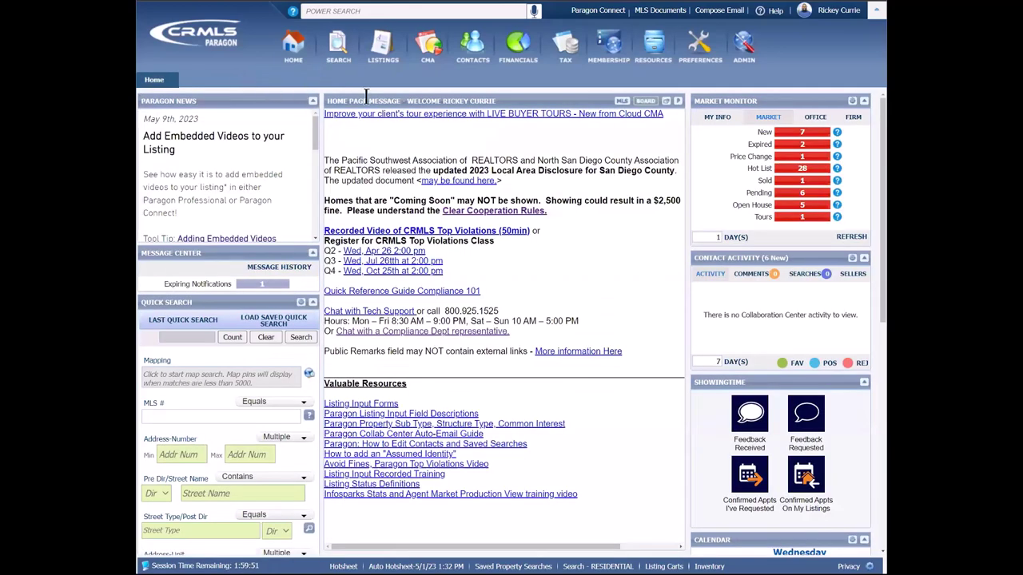
Step: Open CMA > Saved Presentations, view the most recently updated CMA, then close it back to the list
{"action": "mouse_move", "coordinate": [422, 60]}
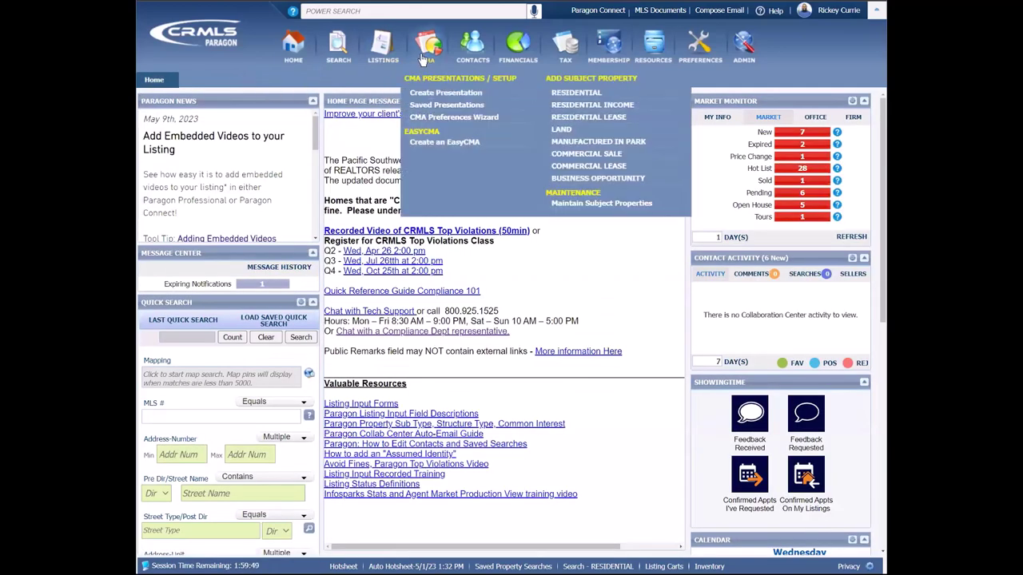
{"action": "left_click", "coordinate": [441, 104]}
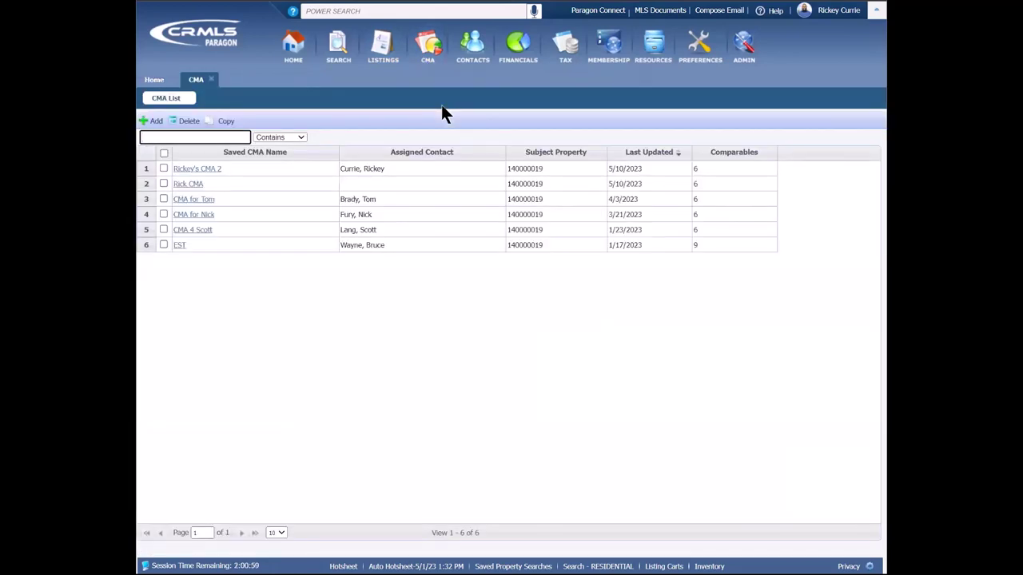
{"action": "left_click", "coordinate": [206, 171]}
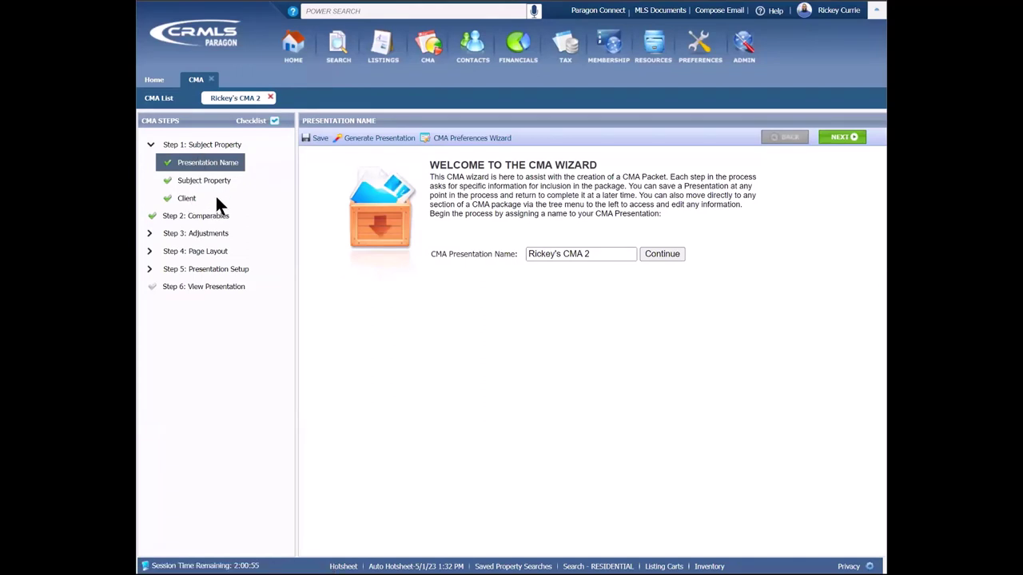
{"action": "left_click", "coordinate": [271, 98]}
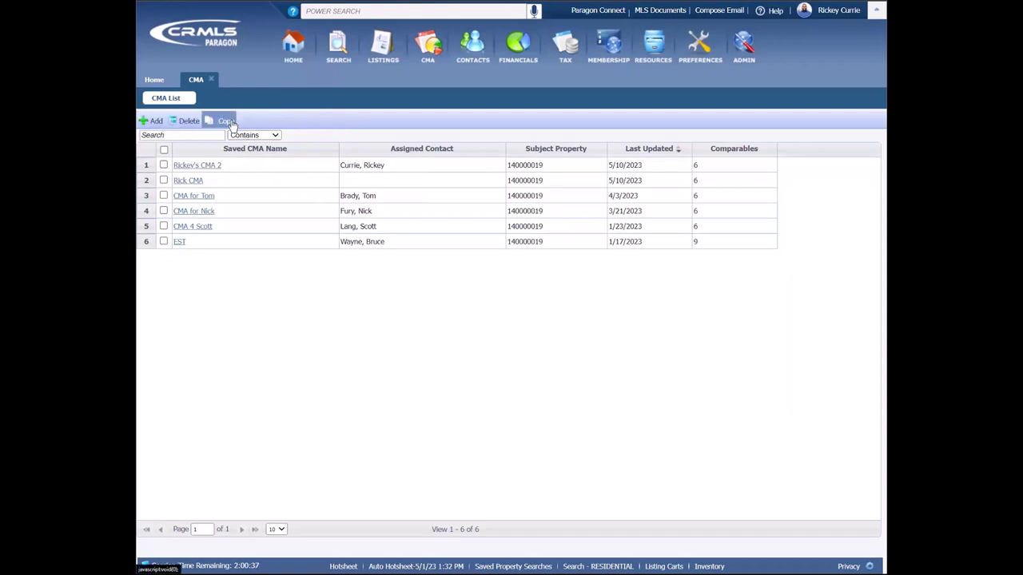
Step: Add a new CMA from the CMA List and jump to wizard Step 2: Comparables
{"action": "left_click", "coordinate": [153, 123]}
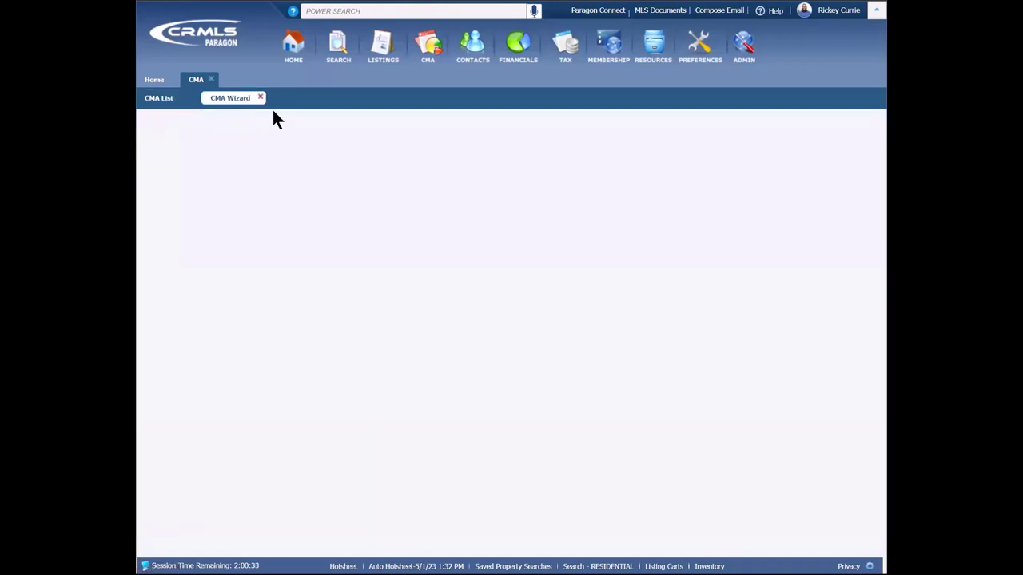
{"action": "mouse_move", "coordinate": [430, 67]}
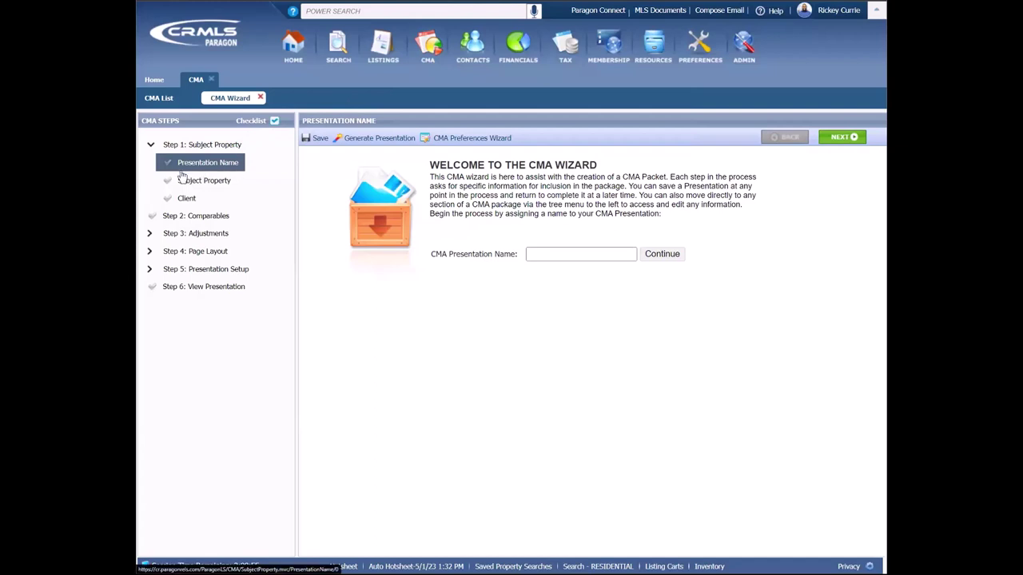
{"action": "left_click", "coordinate": [201, 222]}
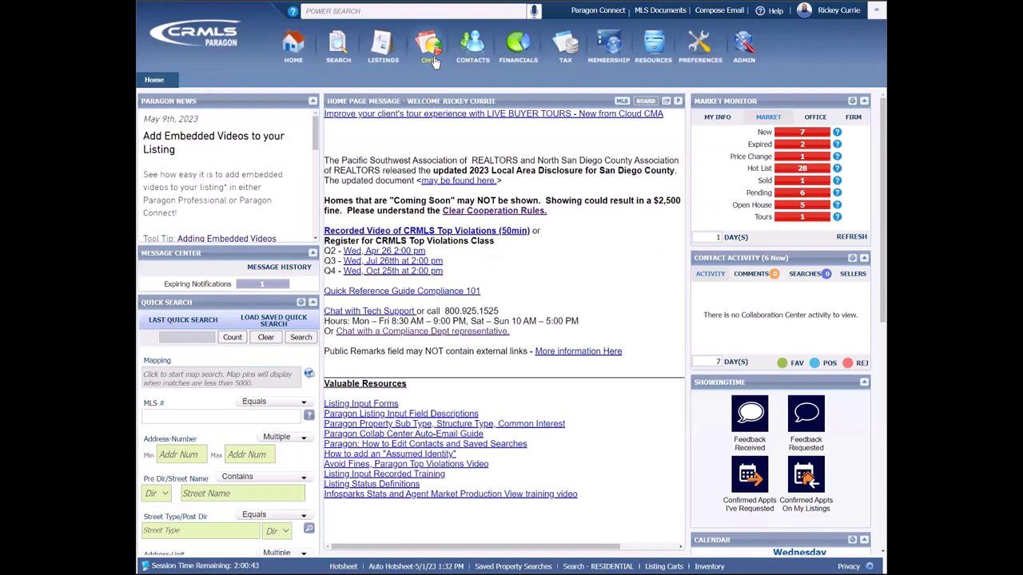
Step: Launch the CMA Preferences Wizard from Preferences > System
{"action": "mouse_move", "coordinate": [432, 62]}
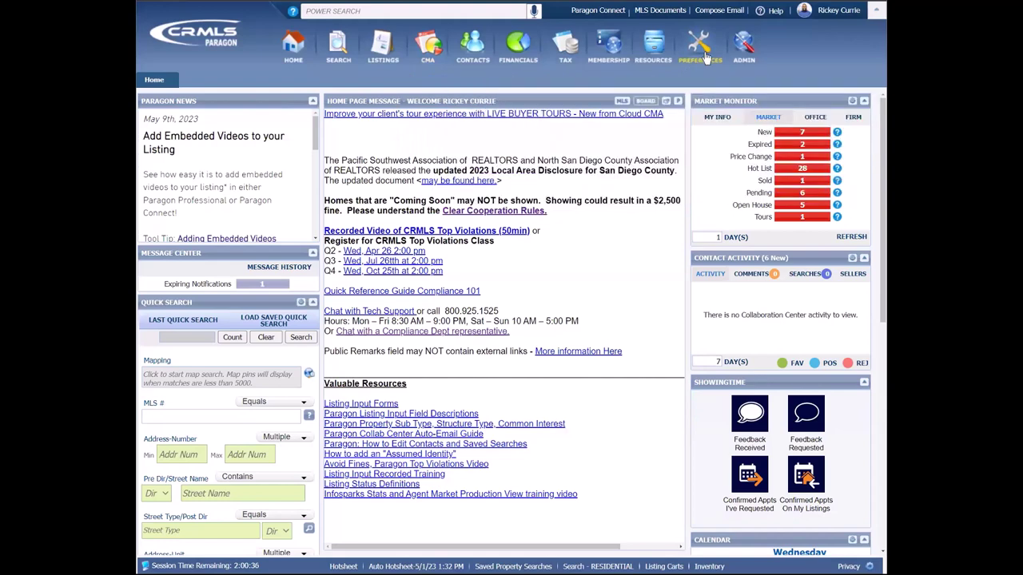
{"action": "mouse_move", "coordinate": [719, 58]}
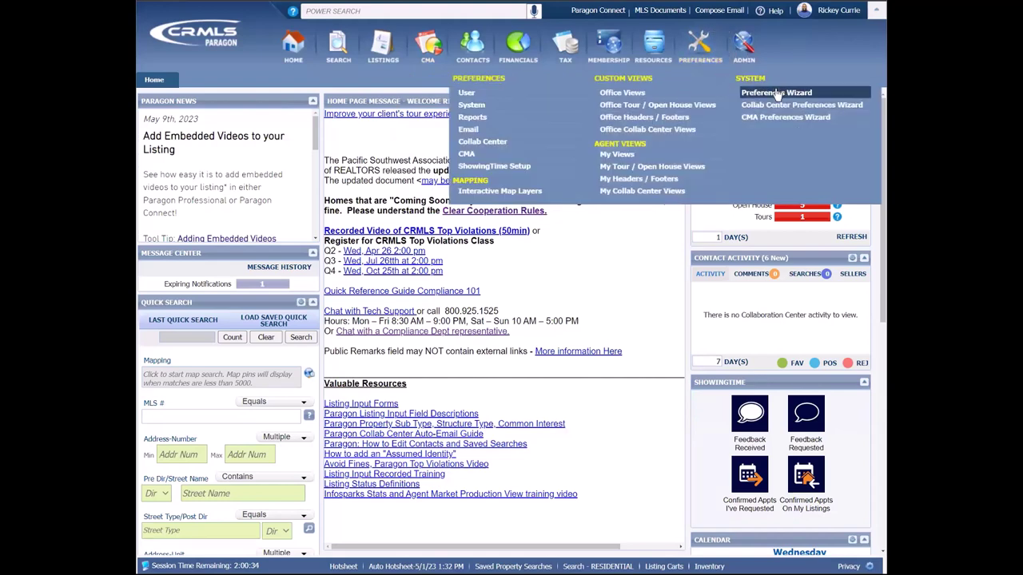
{"action": "left_click", "coordinate": [766, 123]}
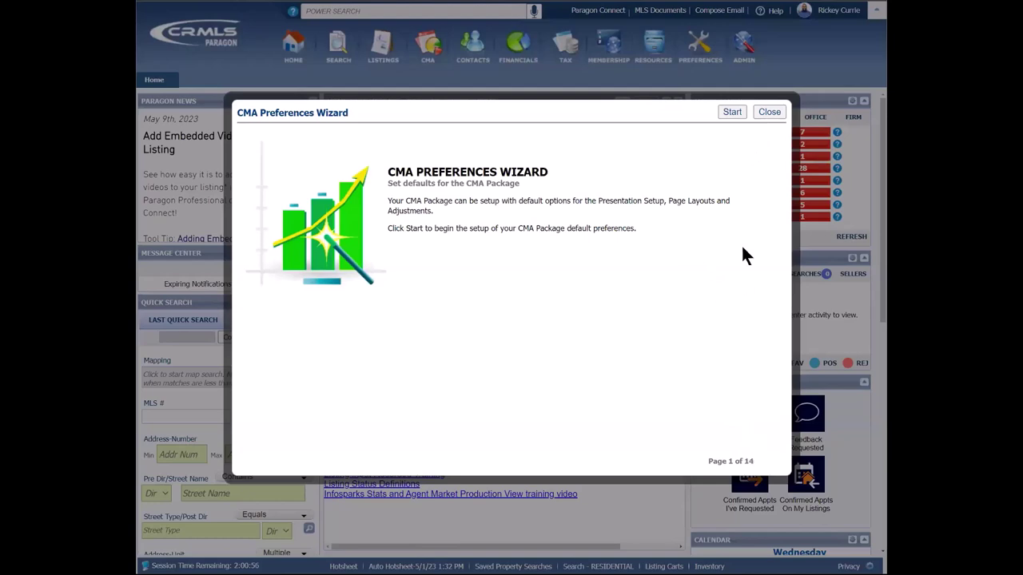
Step: Step through the wizard keeping Cover Letter #1 and Agent Resume #1 as the chosen pages
{"action": "left_click", "coordinate": [732, 112]}
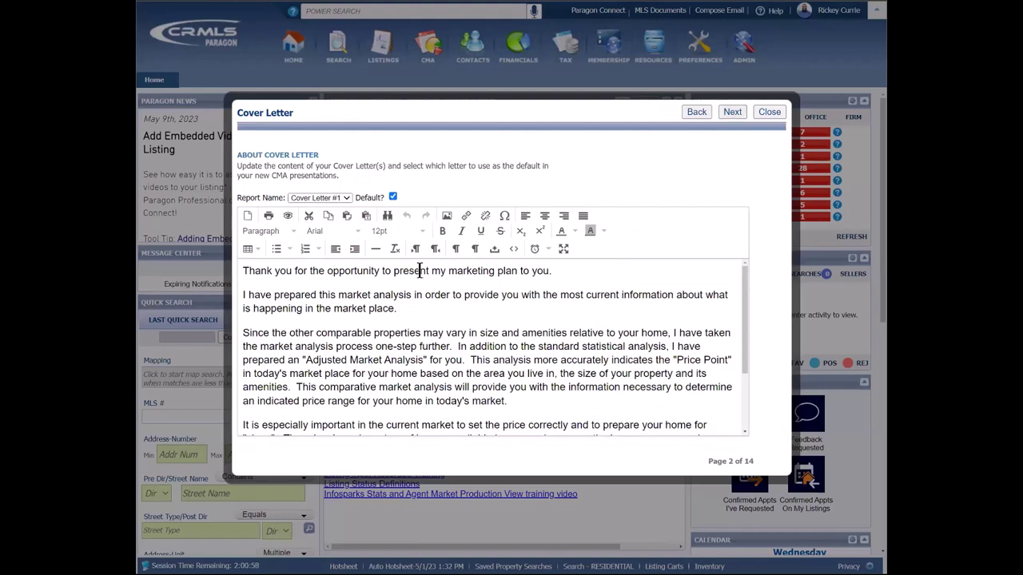
{"action": "left_click", "coordinate": [346, 197]}
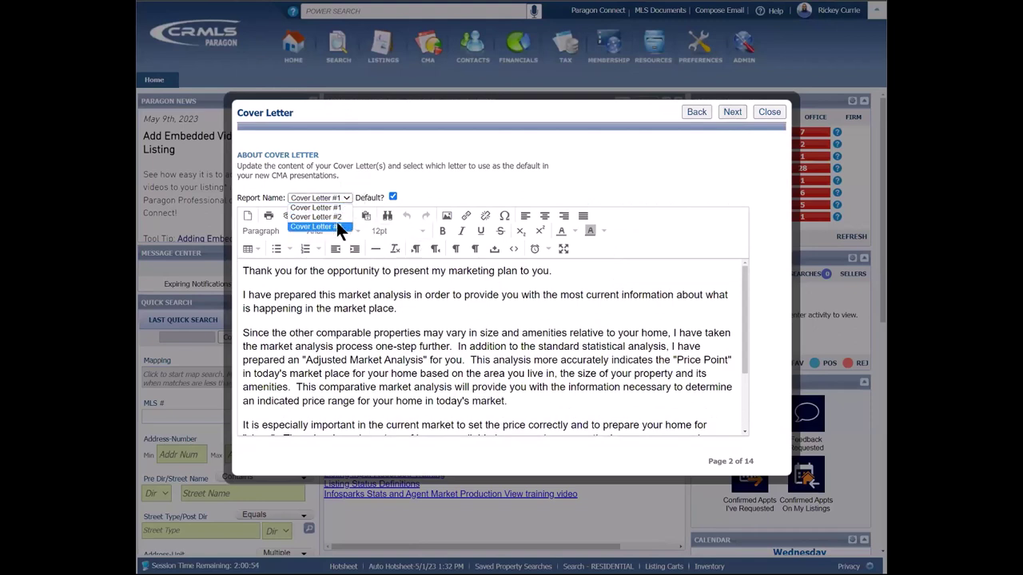
{"action": "left_click", "coordinate": [558, 182]}
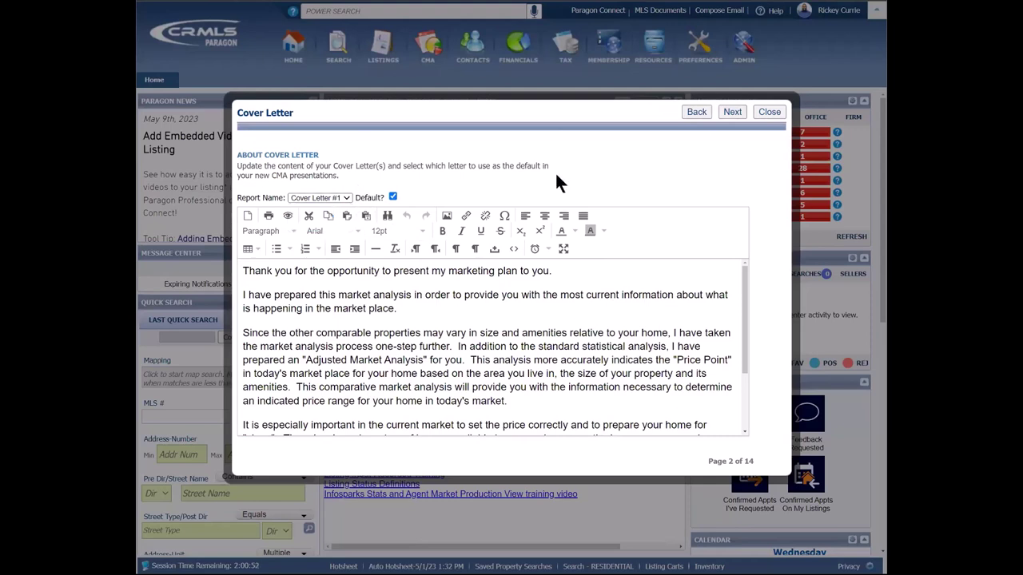
{"action": "left_click", "coordinate": [733, 112]}
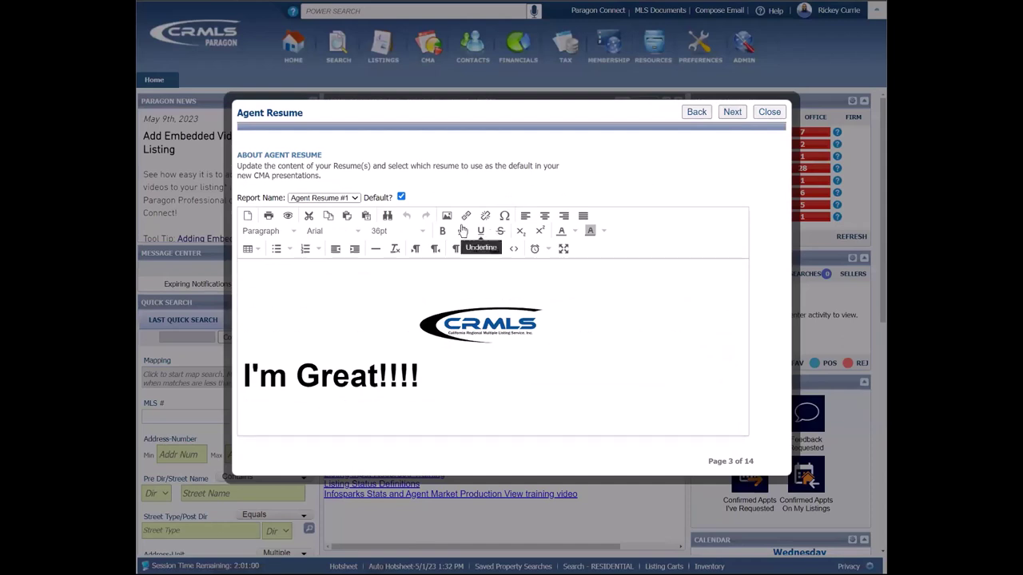
{"action": "left_click", "coordinate": [351, 197]}
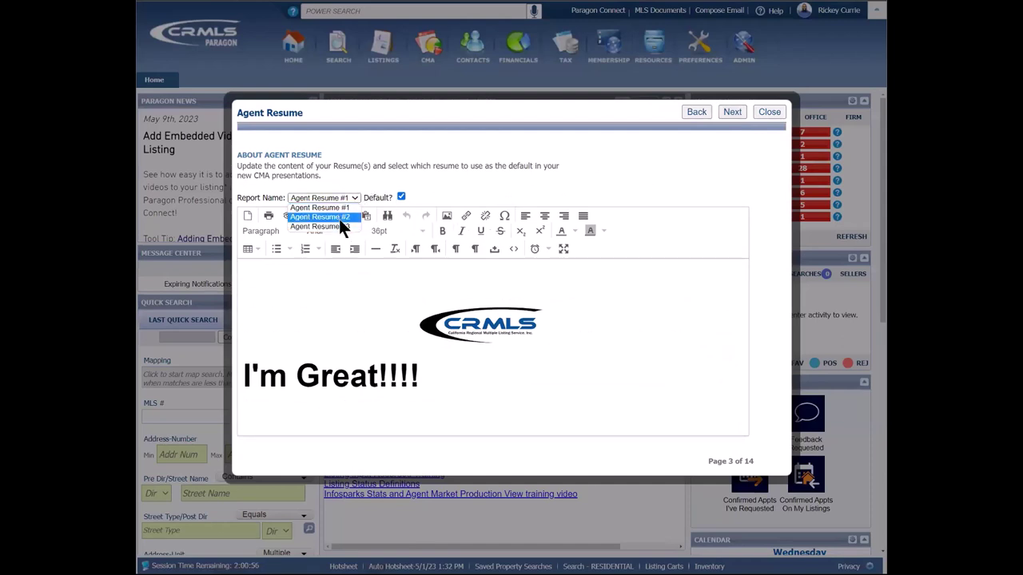
{"action": "left_click", "coordinate": [730, 112]}
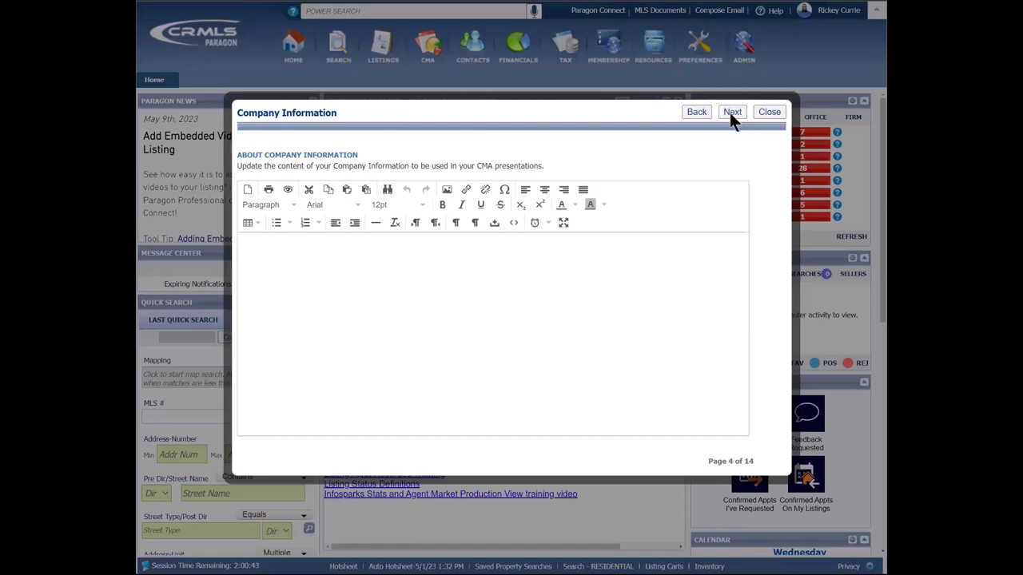
Step: Keep Subject Property 1 as the default view and pass both Comparable Report pages to reach CMA Summary
{"action": "left_click", "coordinate": [732, 112]}
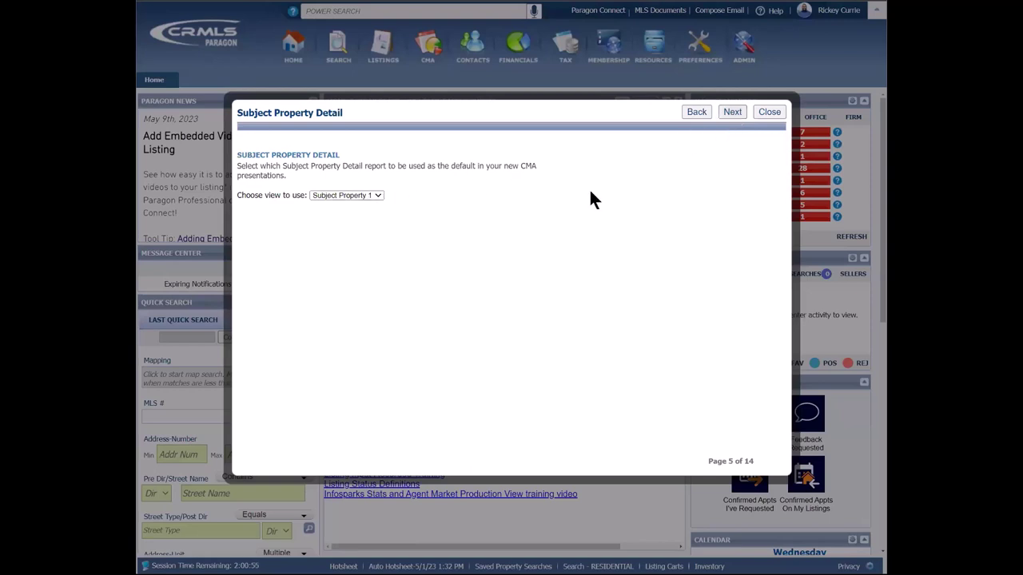
{"action": "left_click", "coordinate": [356, 198]}
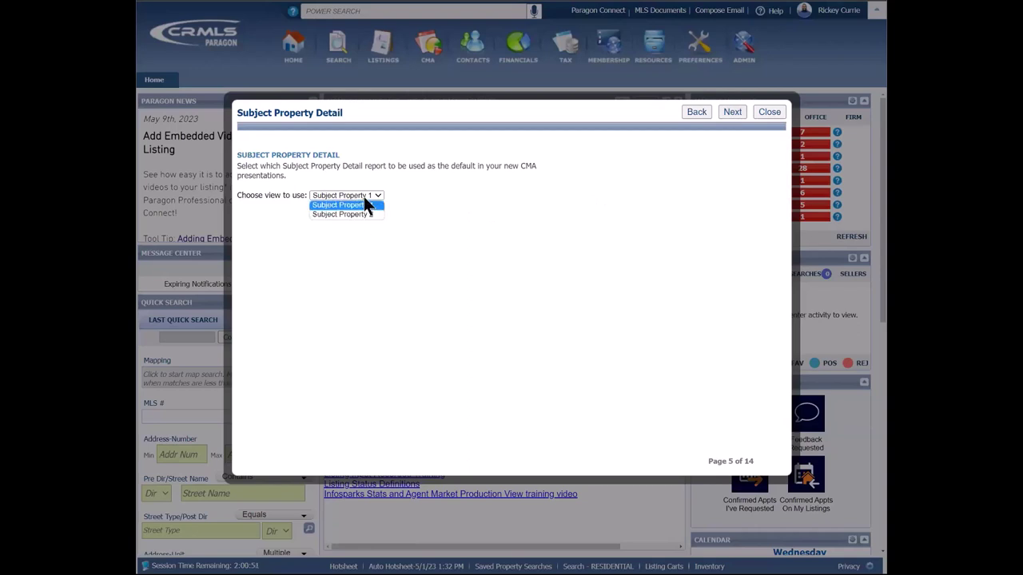
{"action": "left_click", "coordinate": [476, 231]}
{"action": "left_click", "coordinate": [732, 111]}
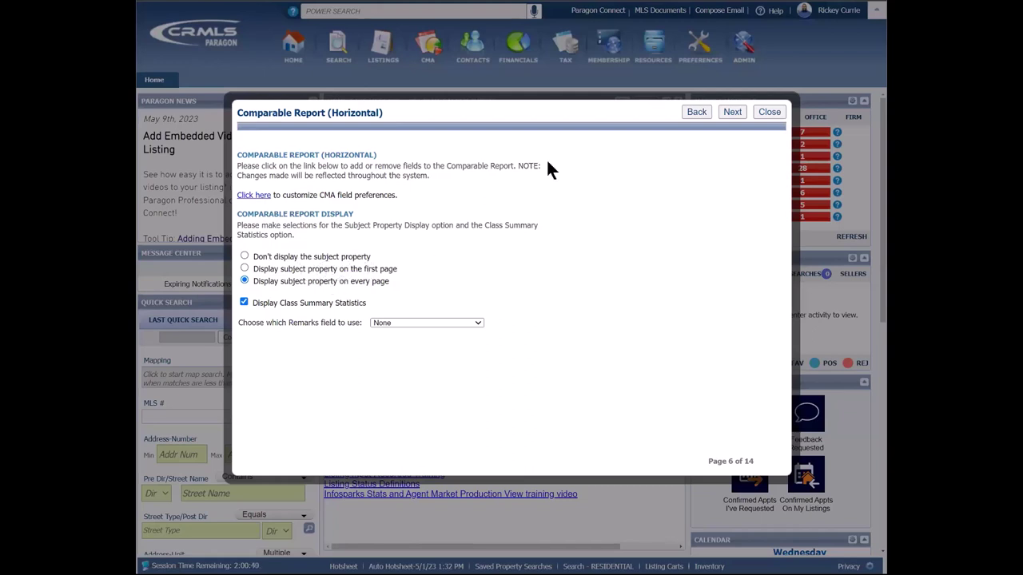
{"action": "left_click", "coordinate": [731, 112]}
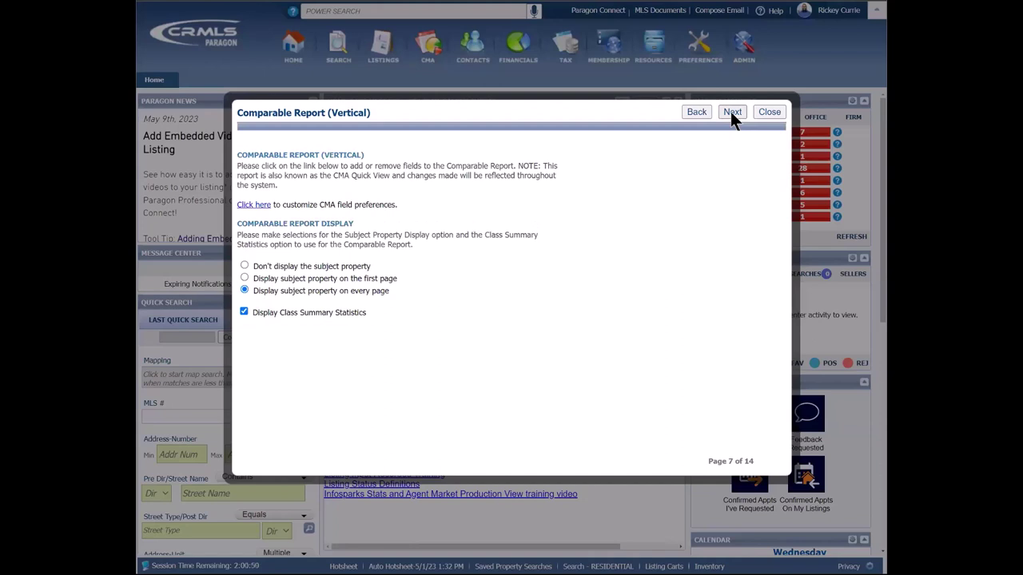
{"action": "left_click", "coordinate": [730, 112]}
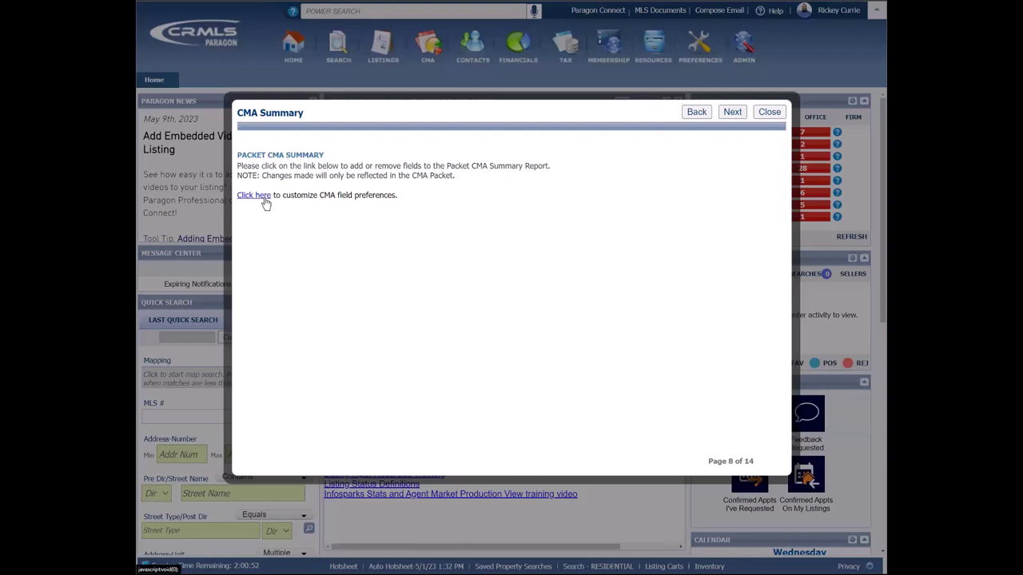
Step: On Comparable Property Statistics, set the List Price bar colour to yellow and apply it
{"action": "left_click", "coordinate": [729, 112]}
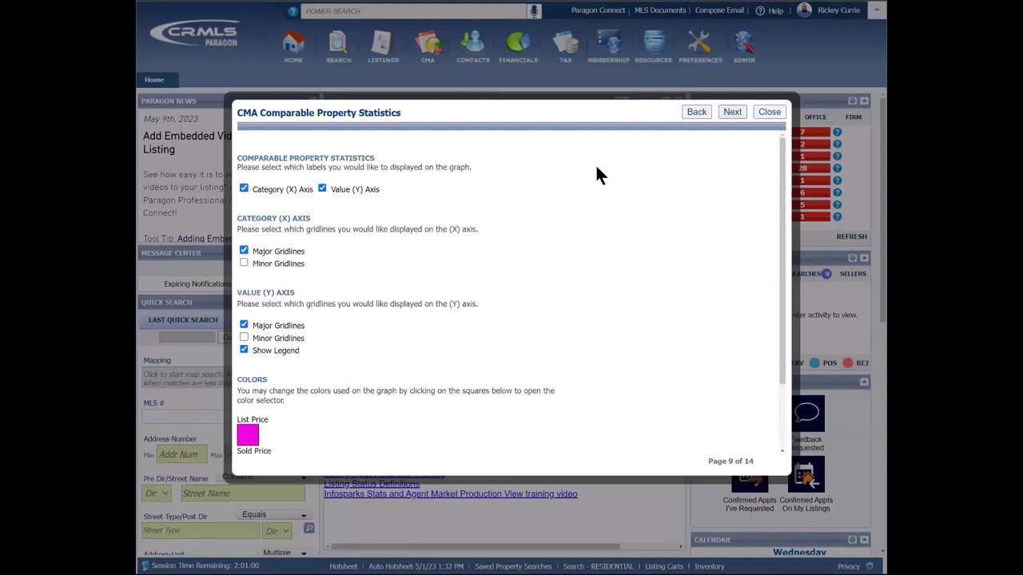
{"action": "scroll", "coordinate": [590, 267], "scroll_direction": "down", "scroll_amount": 2}
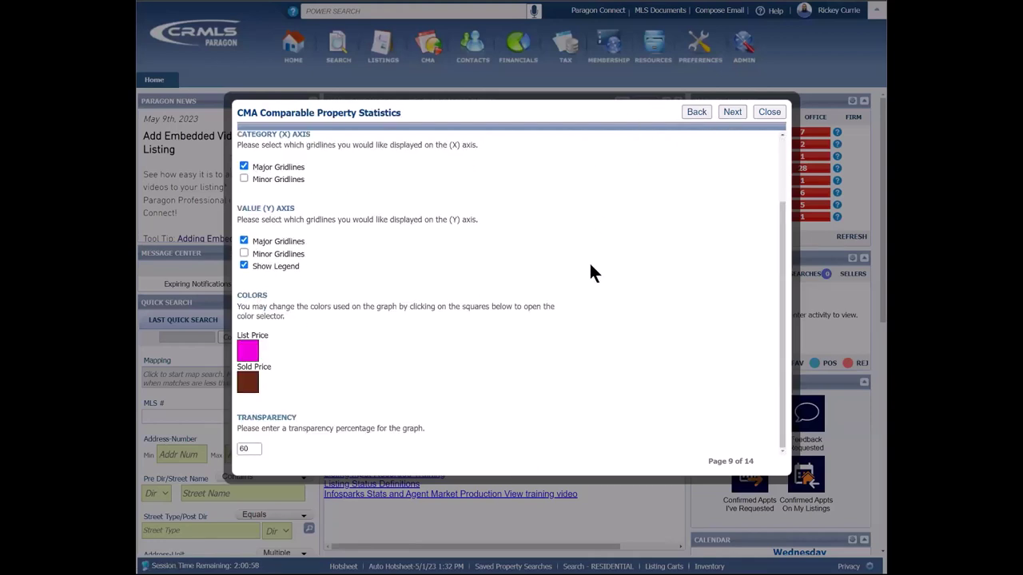
{"action": "left_click", "coordinate": [251, 351]}
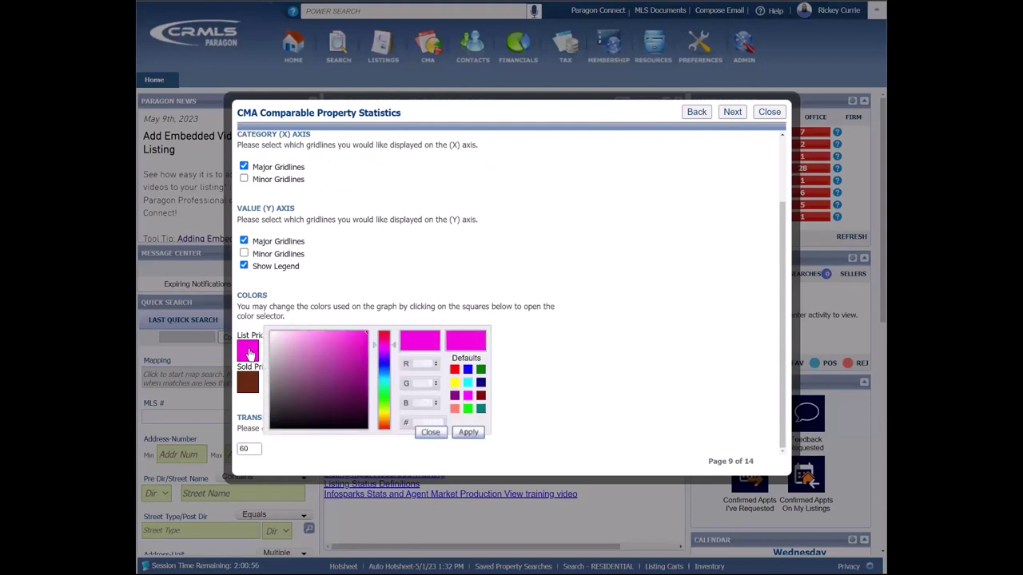
{"action": "left_click_drag", "start_coordinate": [385, 362], "coordinate": [384, 412]}
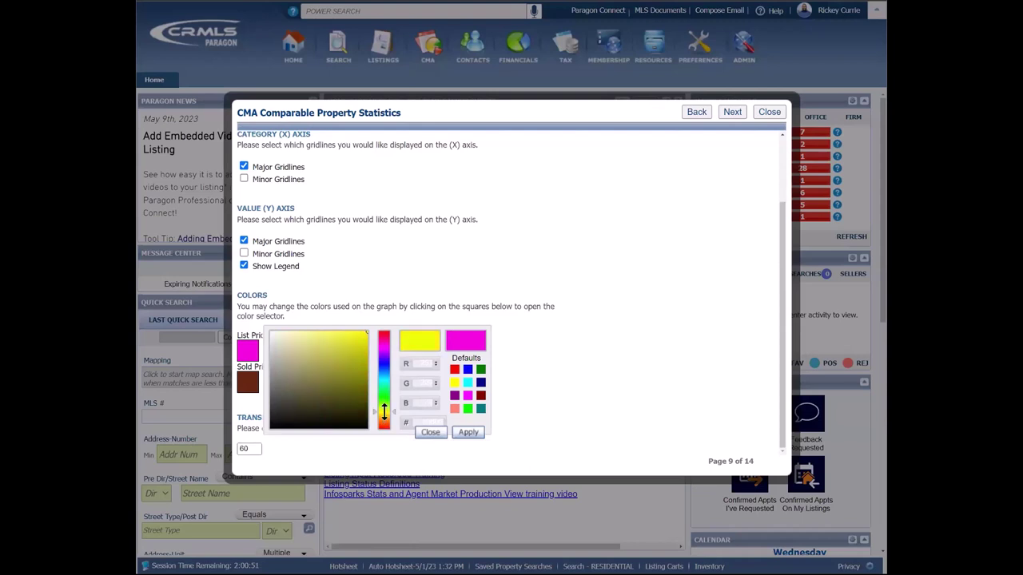
{"action": "left_click", "coordinate": [467, 433]}
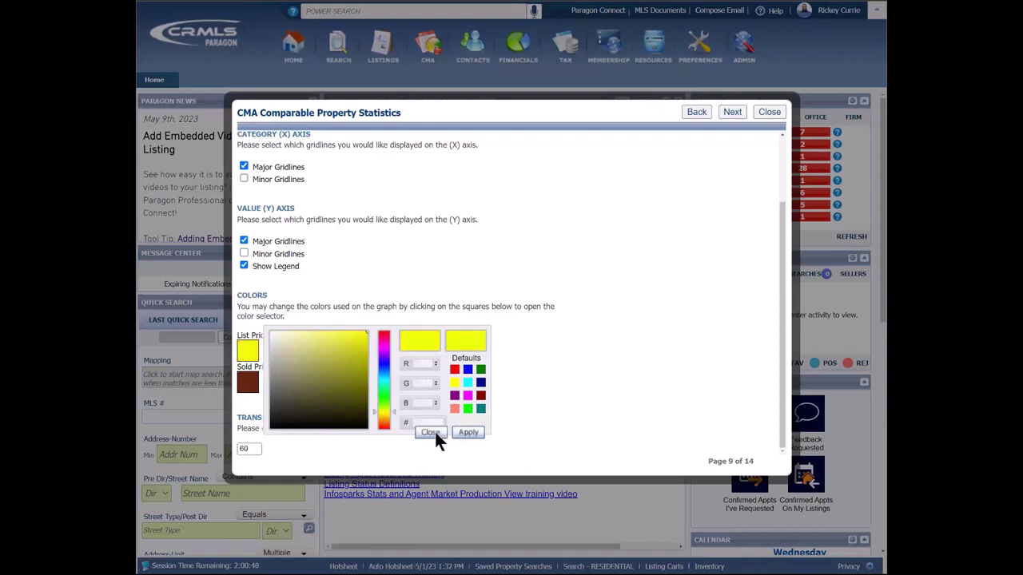
{"action": "left_click", "coordinate": [432, 434]}
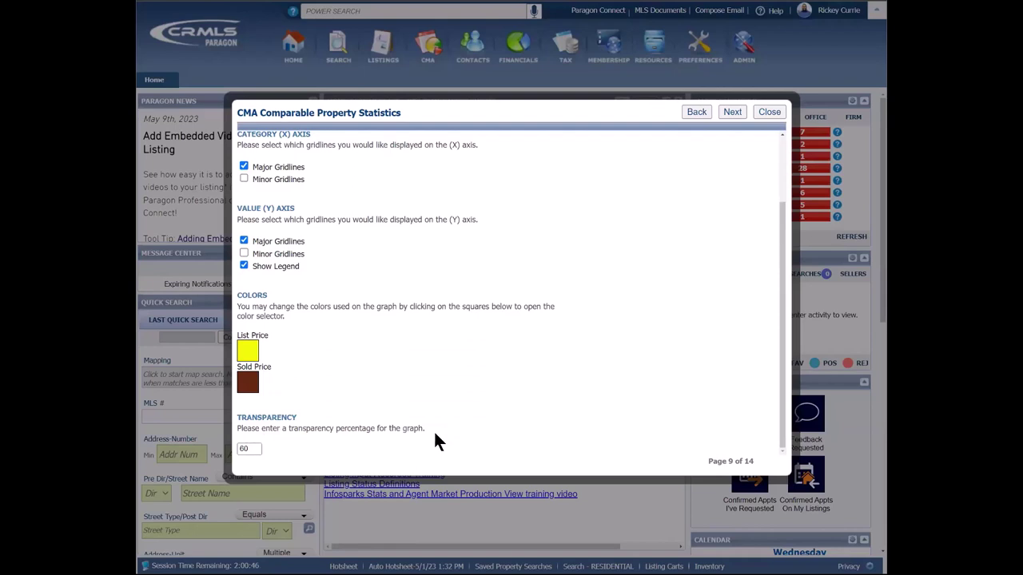
Step: Advance through Sellers Net Sheet, Final Comments, theme, footer and disclaimer pages, then close the wizard
{"action": "left_click", "coordinate": [733, 113]}
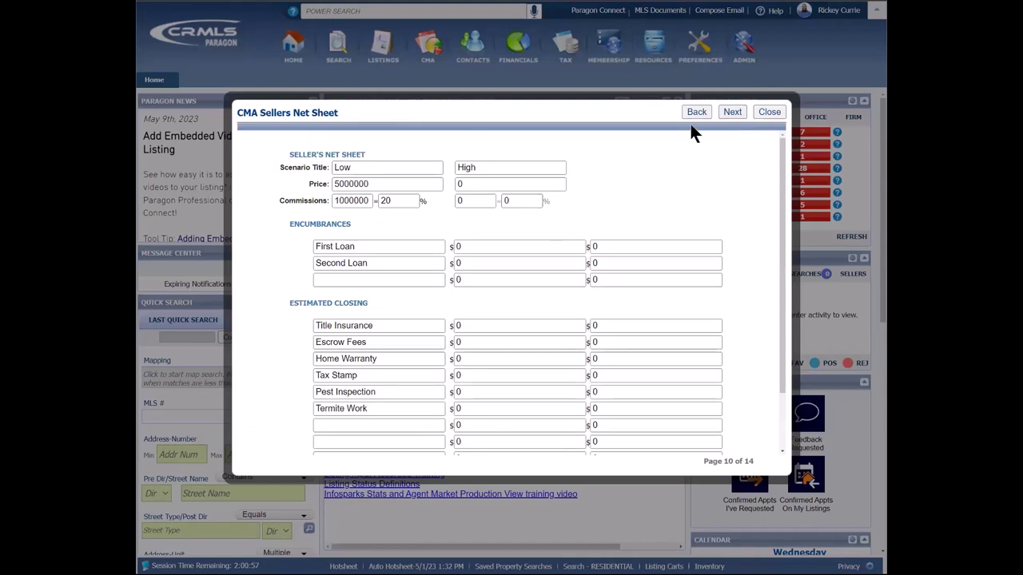
{"action": "left_click", "coordinate": [733, 111]}
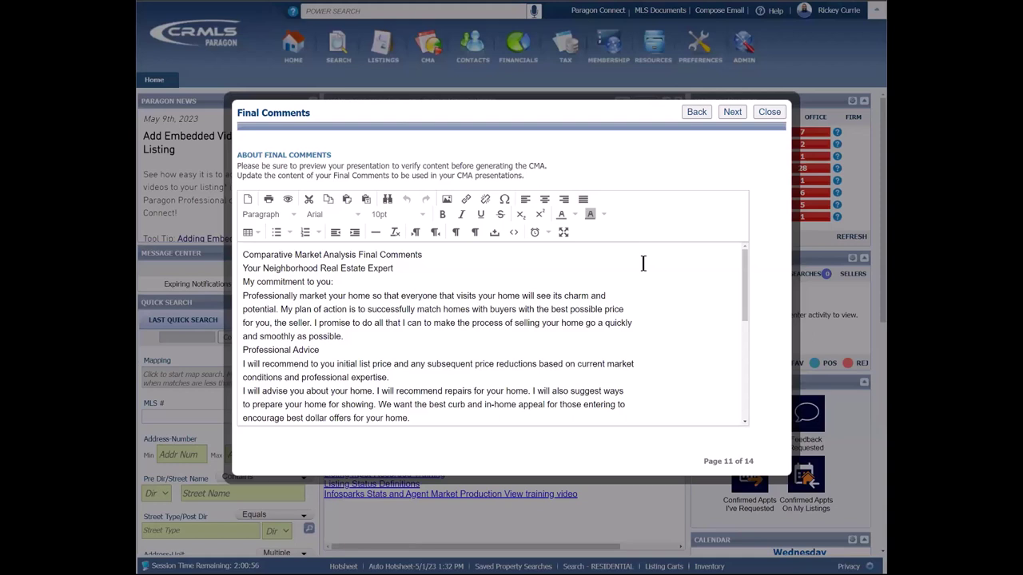
{"action": "left_click", "coordinate": [732, 112]}
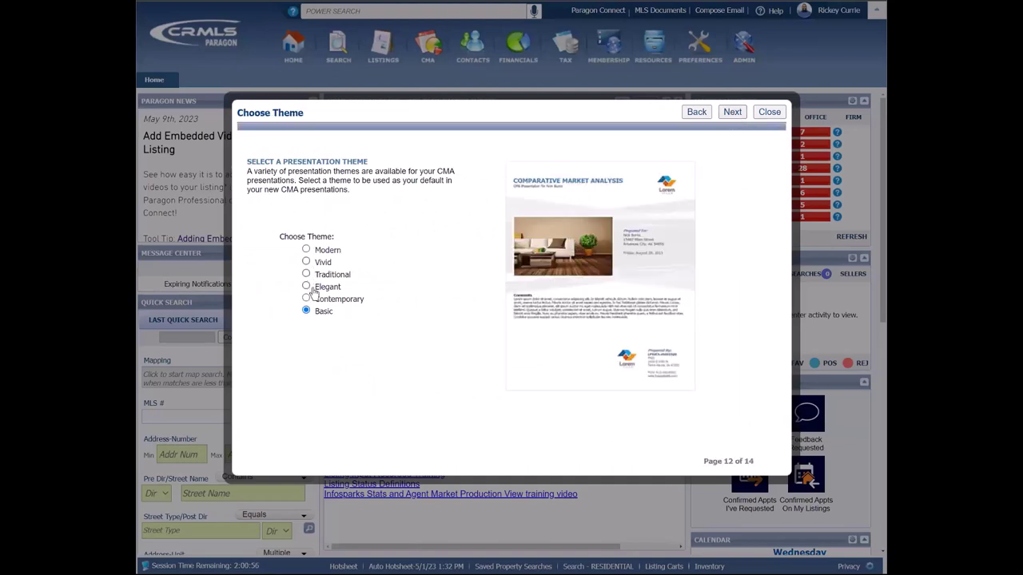
{"action": "left_click", "coordinate": [732, 111]}
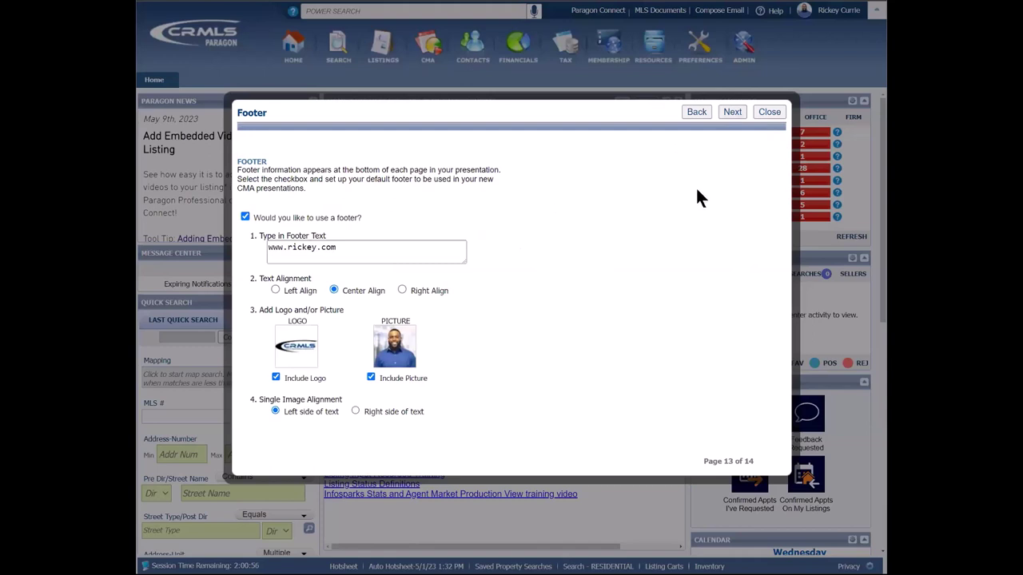
{"action": "left_click", "coordinate": [733, 112]}
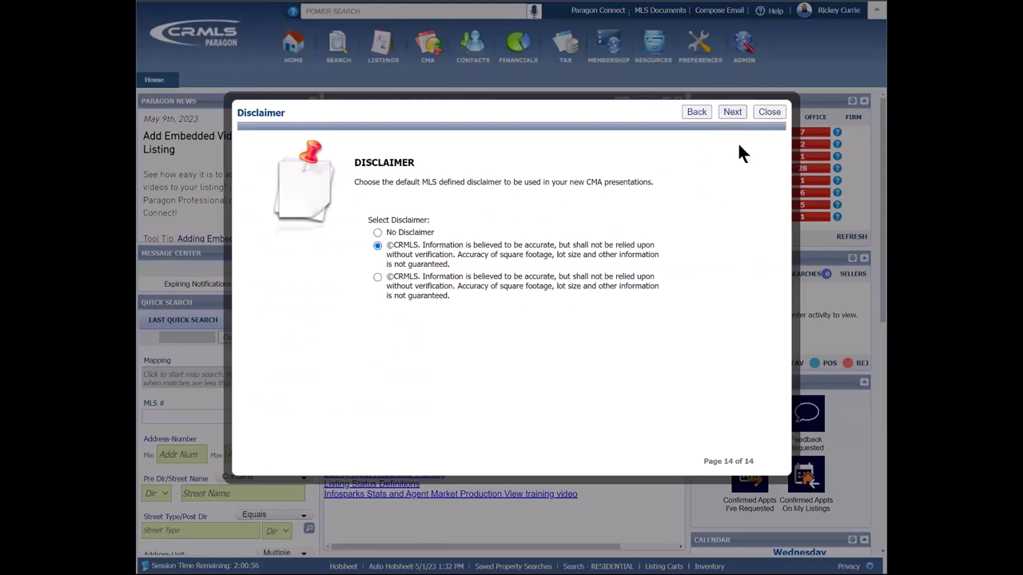
{"action": "left_click", "coordinate": [732, 113]}
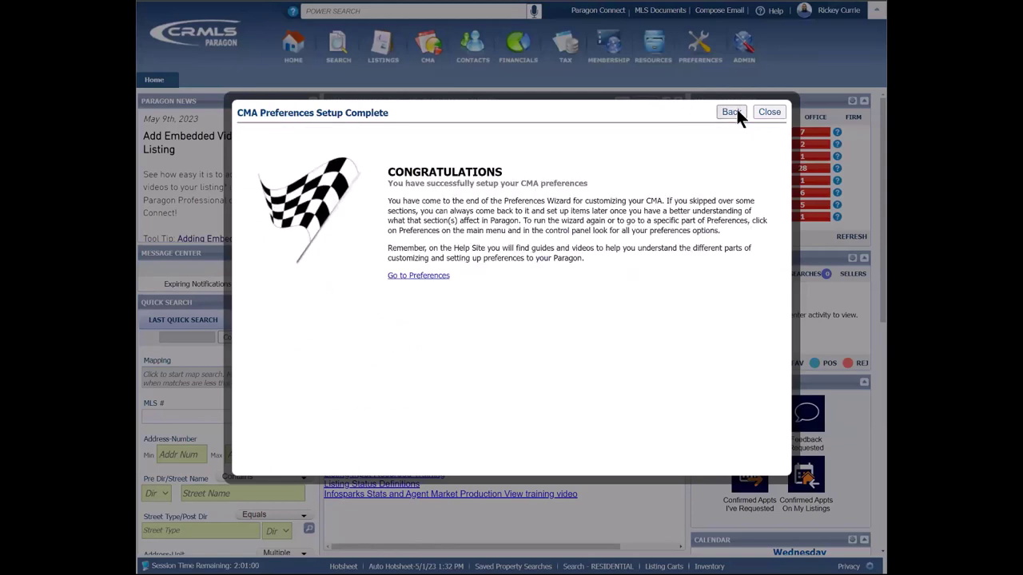
{"action": "left_click", "coordinate": [769, 112]}
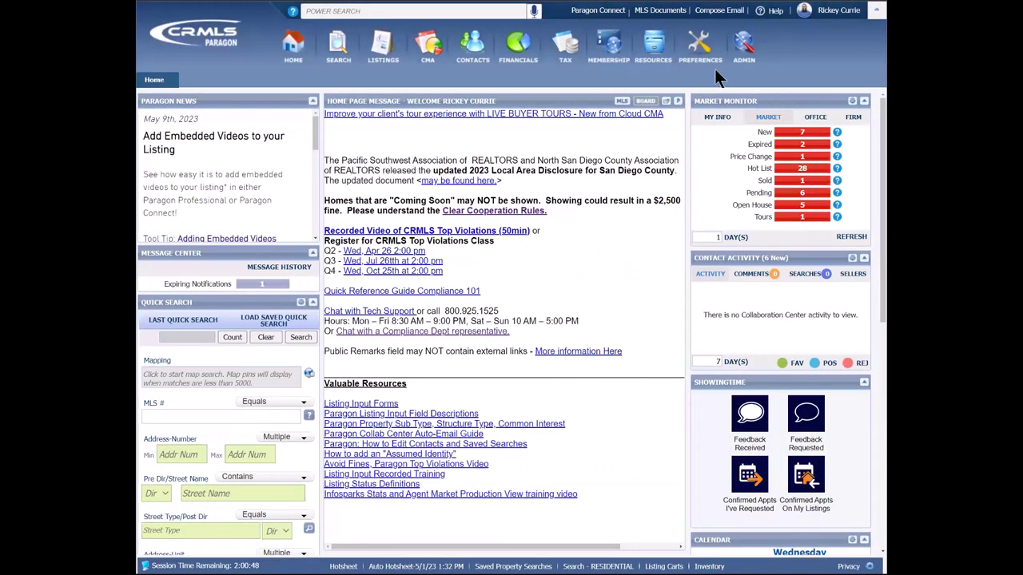
Step: Open CMA Presentation Setup from the Preferences menu
{"action": "mouse_move", "coordinate": [709, 53]}
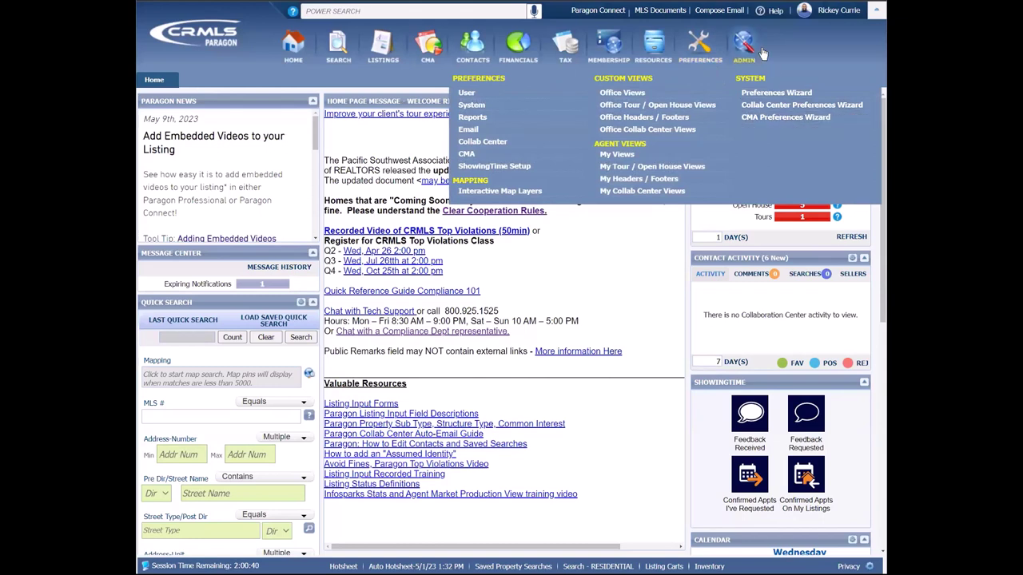
{"action": "left_click", "coordinate": [704, 54]}
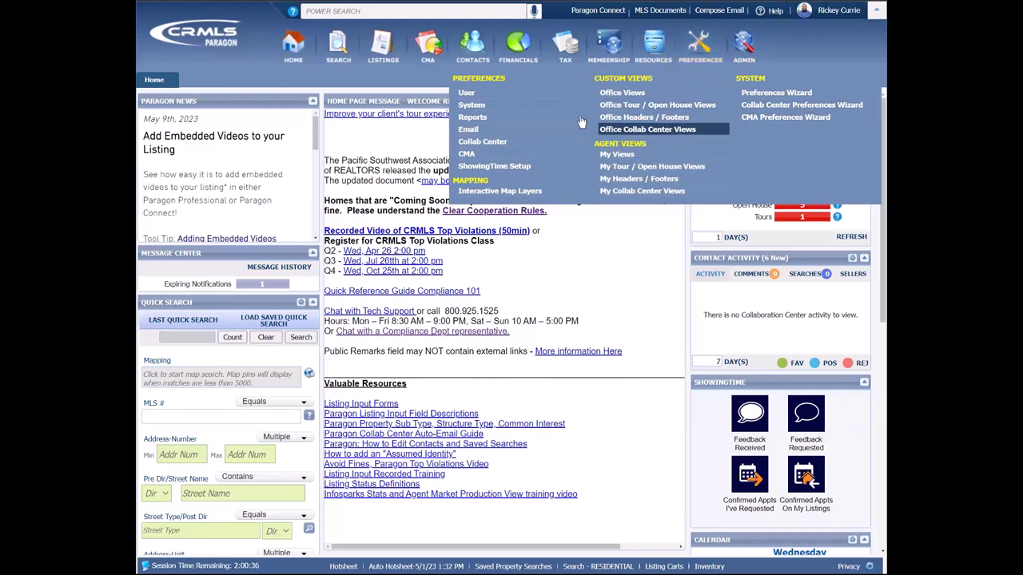
{"action": "left_click", "coordinate": [466, 156]}
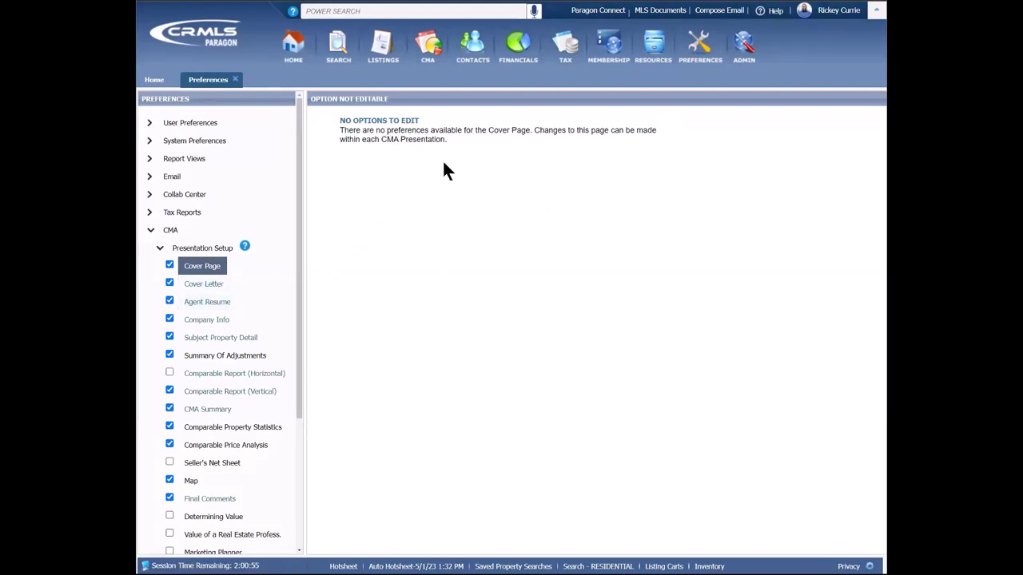
Step: Review Cover Letter, Agent Resume, Subject Property Detail, Summary Of Adjustments and both comparable report settings
{"action": "left_click", "coordinate": [215, 286]}
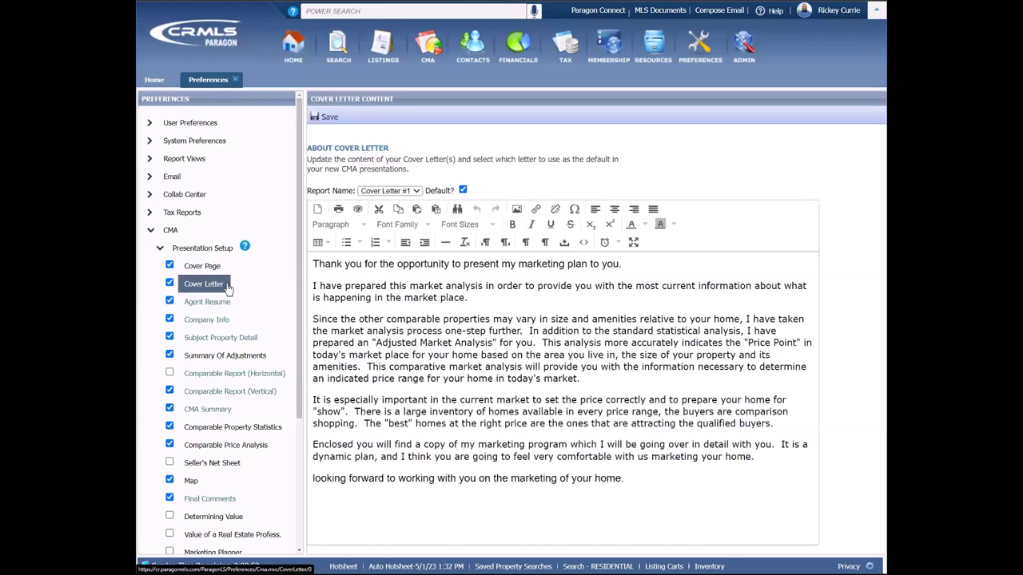
{"action": "left_click", "coordinate": [225, 308]}
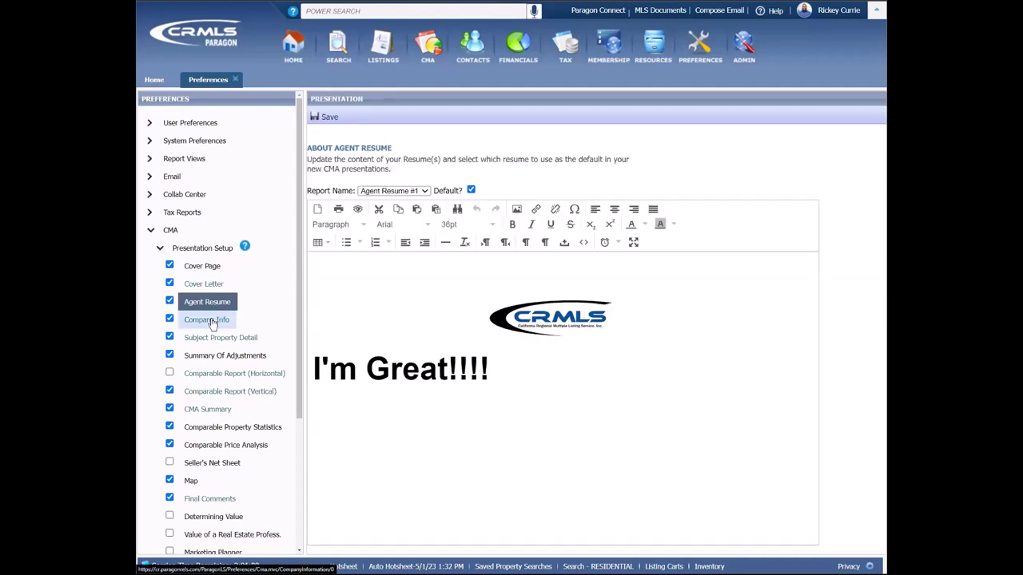
{"action": "left_click", "coordinate": [232, 338]}
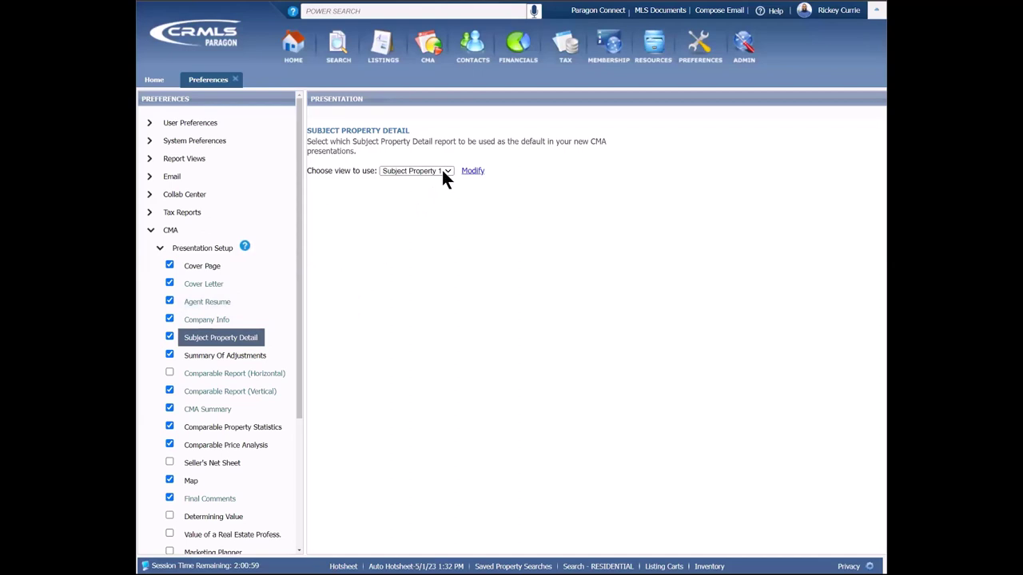
{"action": "left_click", "coordinate": [441, 172]}
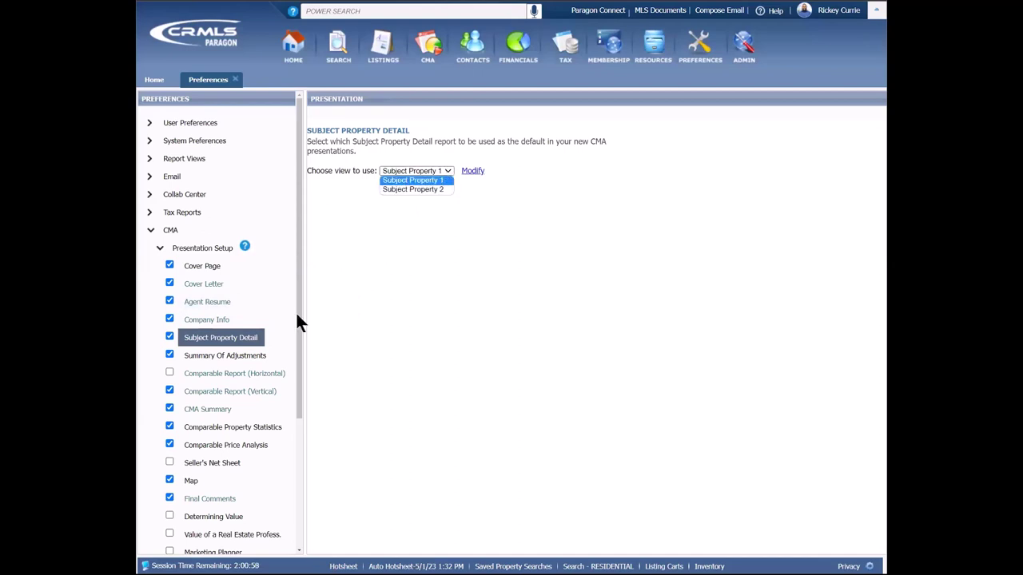
{"action": "left_click", "coordinate": [232, 356]}
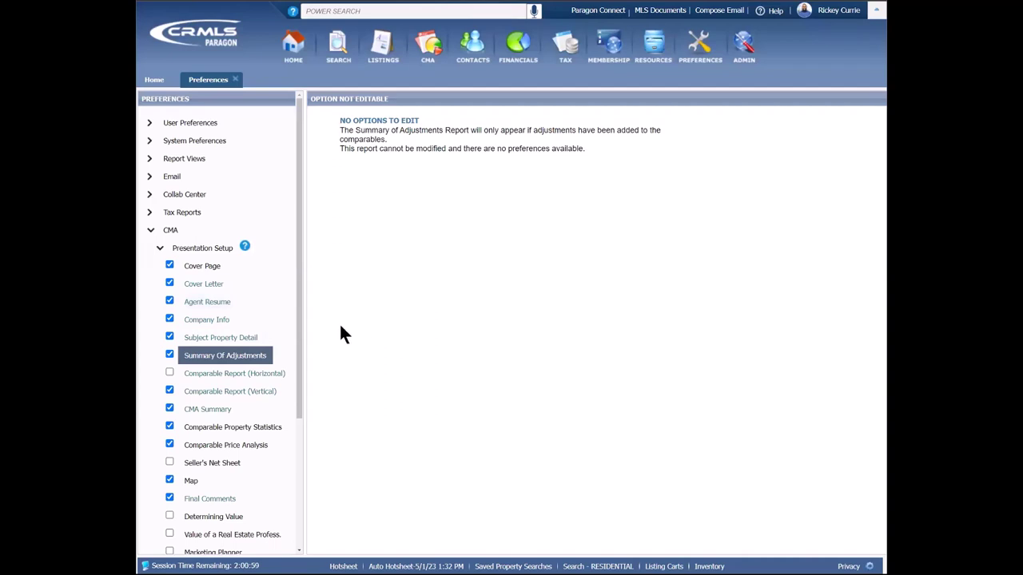
{"action": "left_click", "coordinate": [241, 376]}
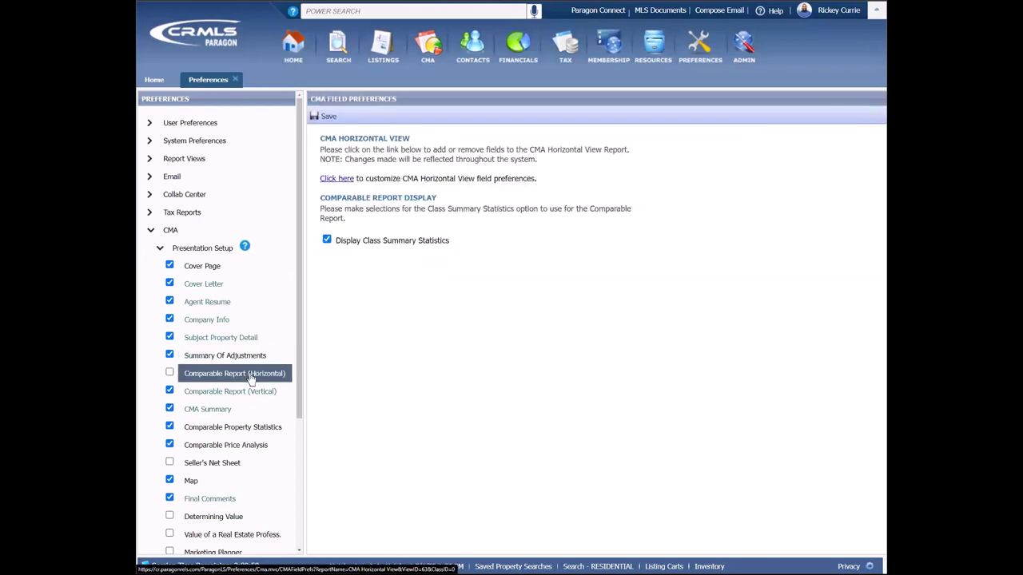
{"action": "left_click", "coordinate": [247, 396]}
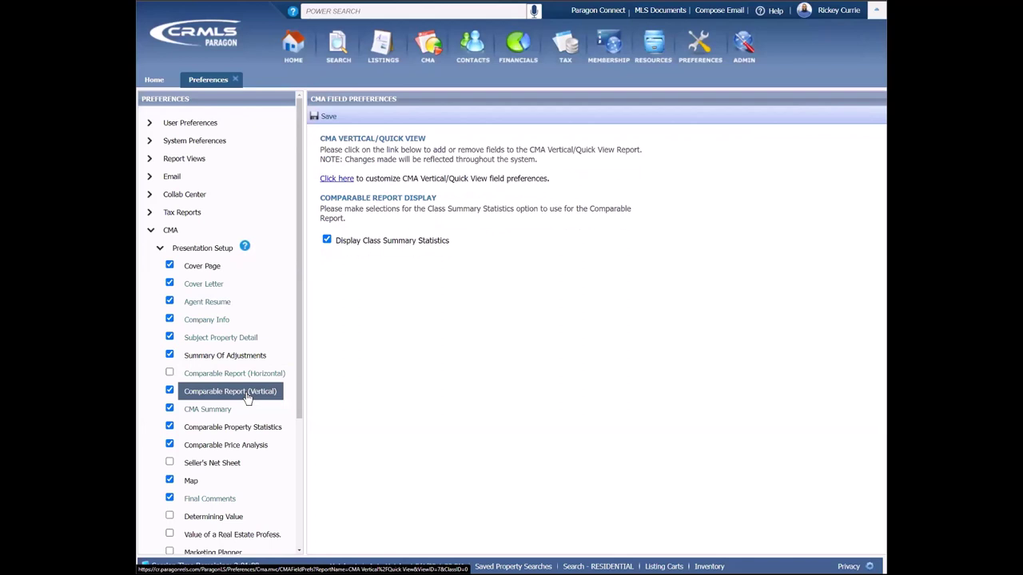
Step: Review CMA Summary, Property Statistics, Price Analysis, Seller's Net Sheet, Map and Final Comments preferences
{"action": "scroll", "coordinate": [248, 397], "scroll_direction": "down", "scroll_amount": 1}
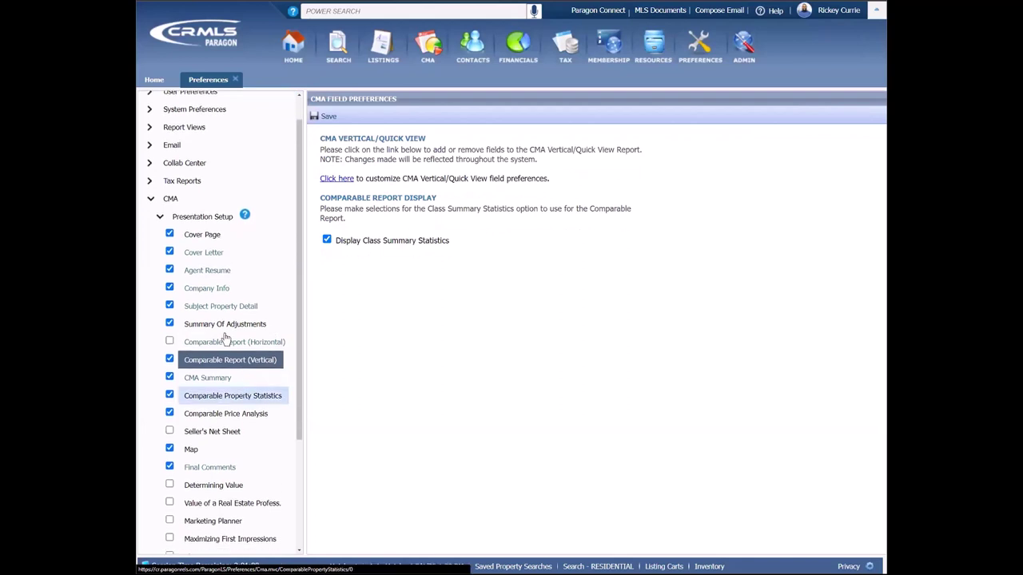
{"action": "scroll", "coordinate": [224, 339], "scroll_direction": "down", "scroll_amount": 1}
{"action": "left_click", "coordinate": [221, 331]}
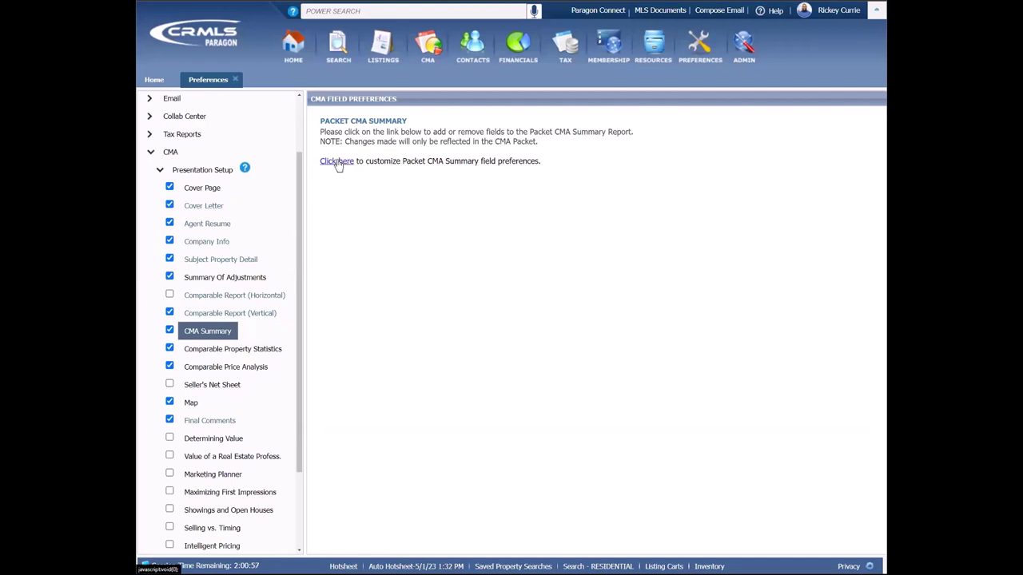
{"action": "left_click", "coordinate": [237, 355]}
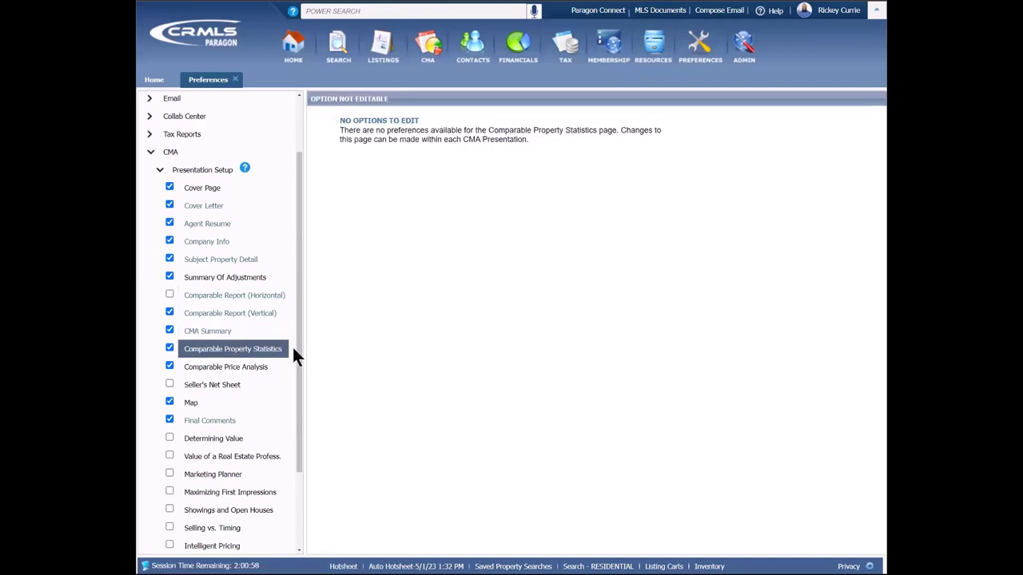
{"action": "left_click", "coordinate": [251, 369]}
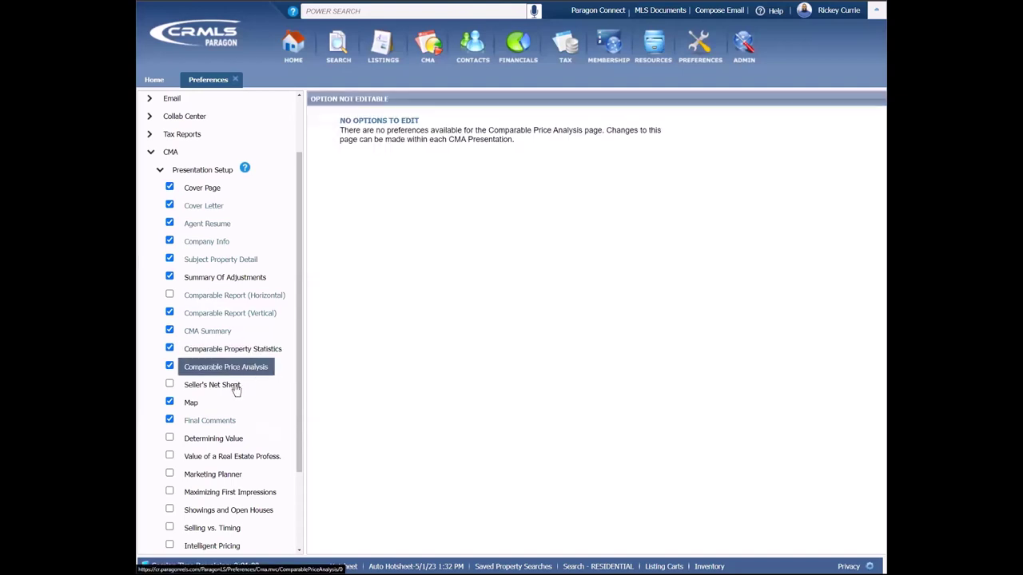
{"action": "left_click", "coordinate": [236, 388]}
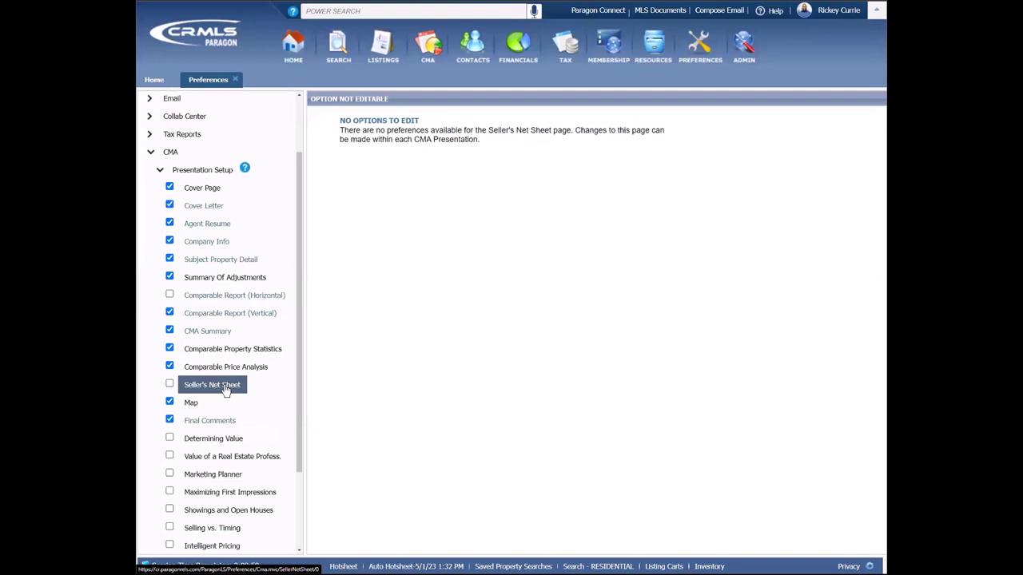
{"action": "left_click", "coordinate": [192, 408]}
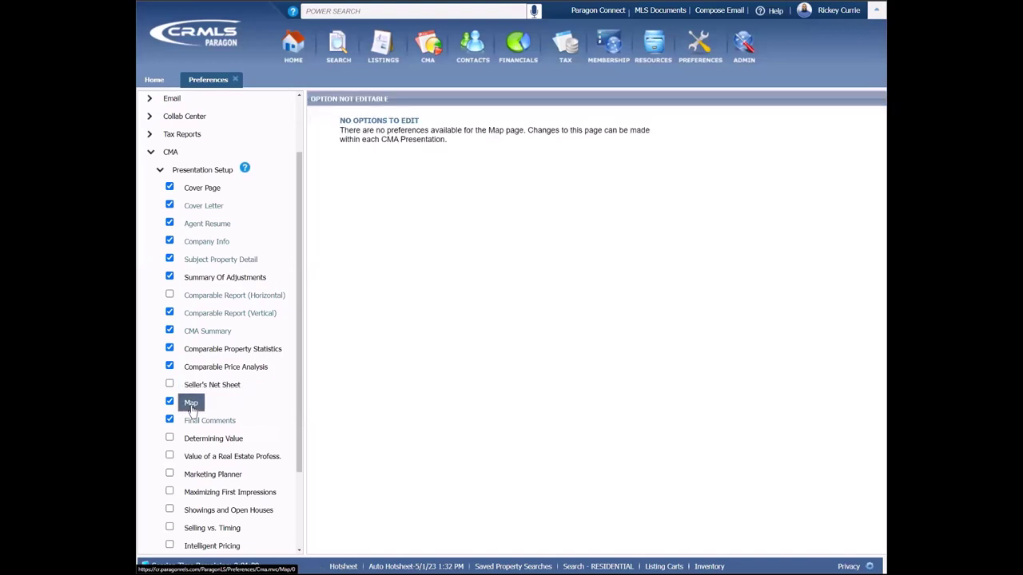
{"action": "left_click", "coordinate": [199, 424]}
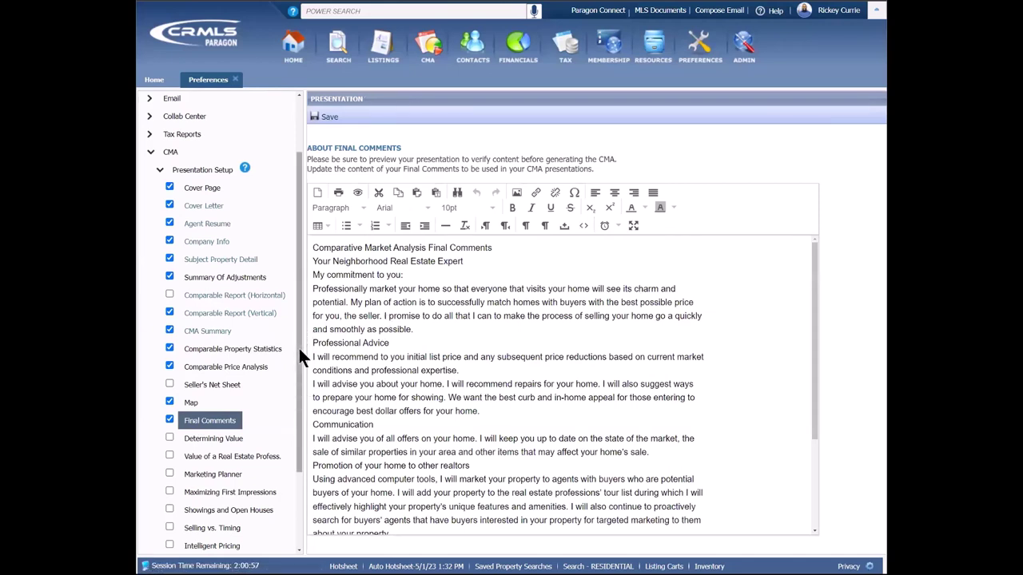
Step: Enable Determining Value, Marketing Planner, First Impressions, Showings, Timing, Intelligent Pricing and Where the Dollars Go pages
{"action": "scroll", "coordinate": [294, 384], "scroll_direction": "down", "scroll_amount": 3}
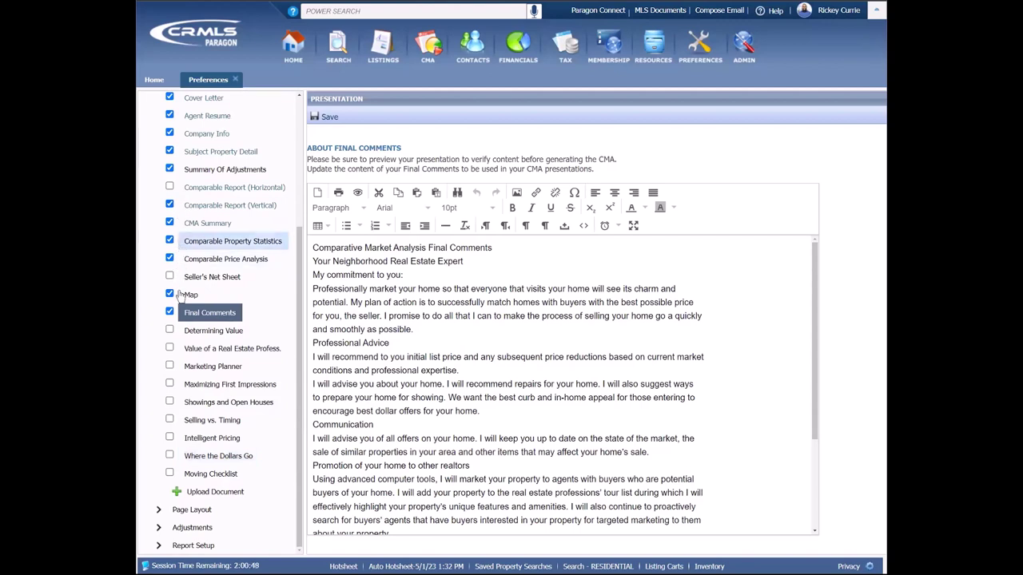
{"action": "left_click", "coordinate": [169, 331]}
{"action": "left_click", "coordinate": [170, 348]}
{"action": "left_click", "coordinate": [169, 384]}
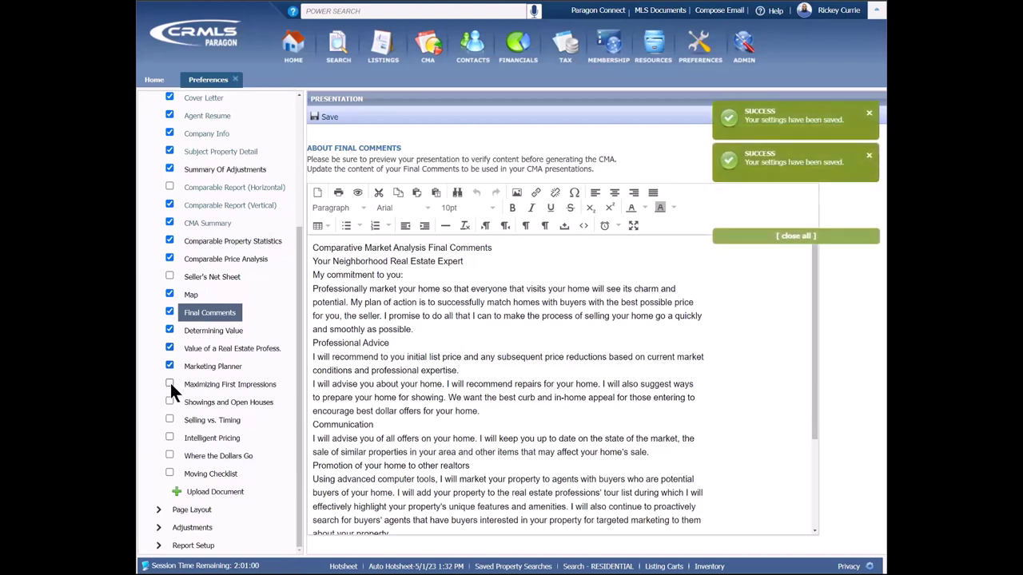
{"action": "left_click", "coordinate": [169, 402]}
{"action": "left_click", "coordinate": [170, 420]}
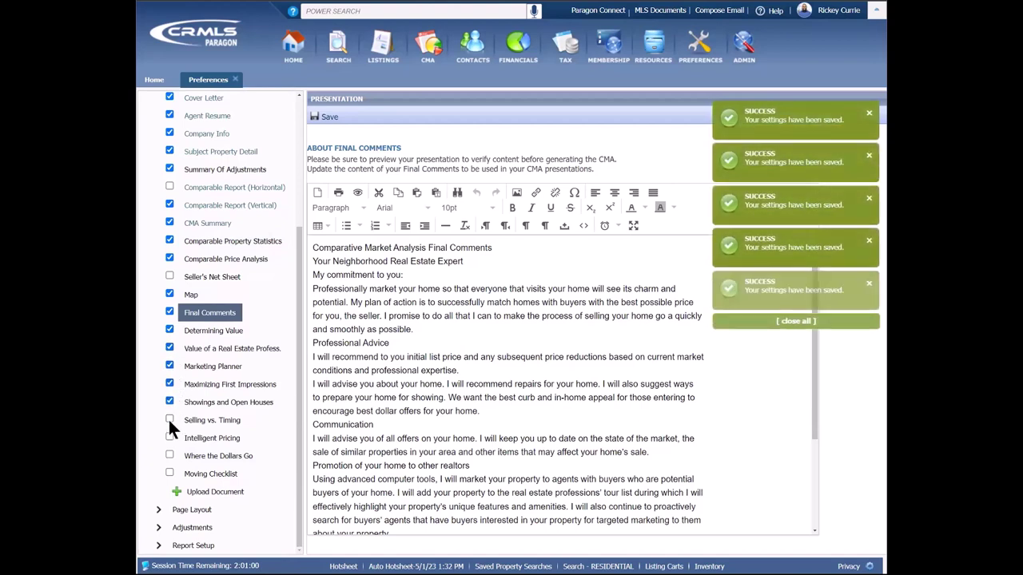
{"action": "left_click", "coordinate": [170, 438]}
{"action": "left_click", "coordinate": [169, 455]}
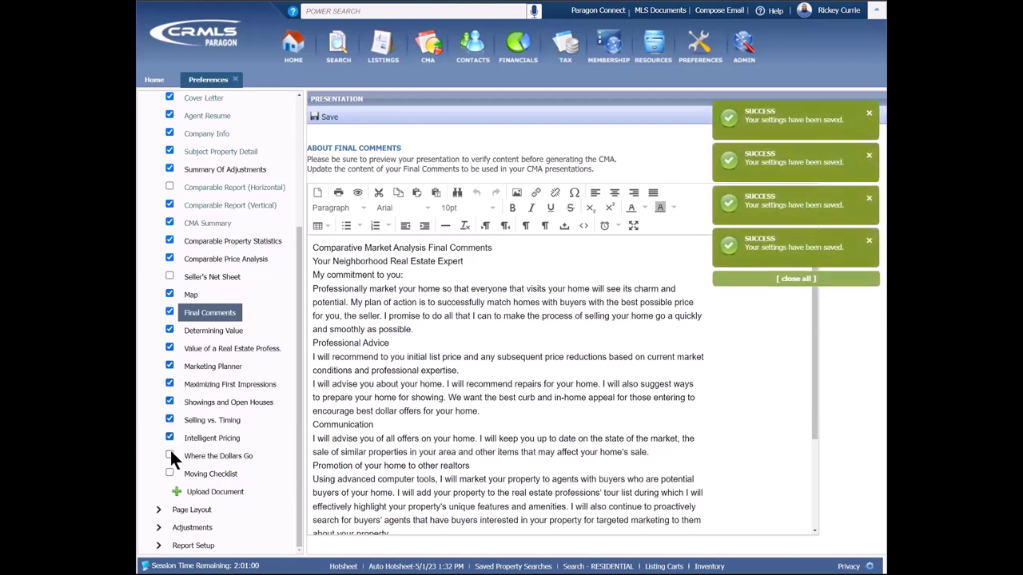
{"action": "left_click", "coordinate": [170, 473]}
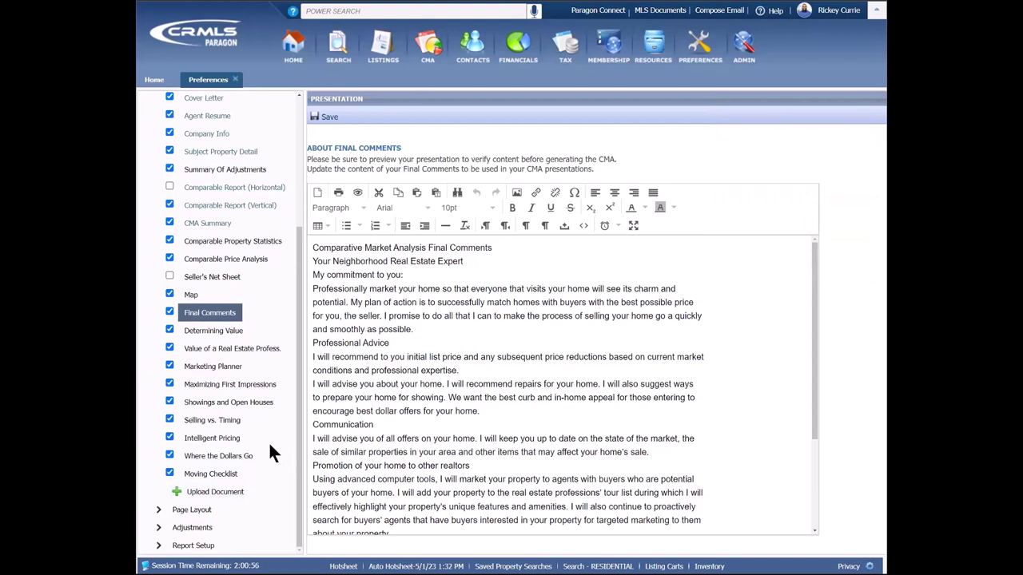
Step: Collapse the Presentation Setup page list
{"action": "scroll", "coordinate": [270, 448], "scroll_direction": "up", "scroll_amount": 2}
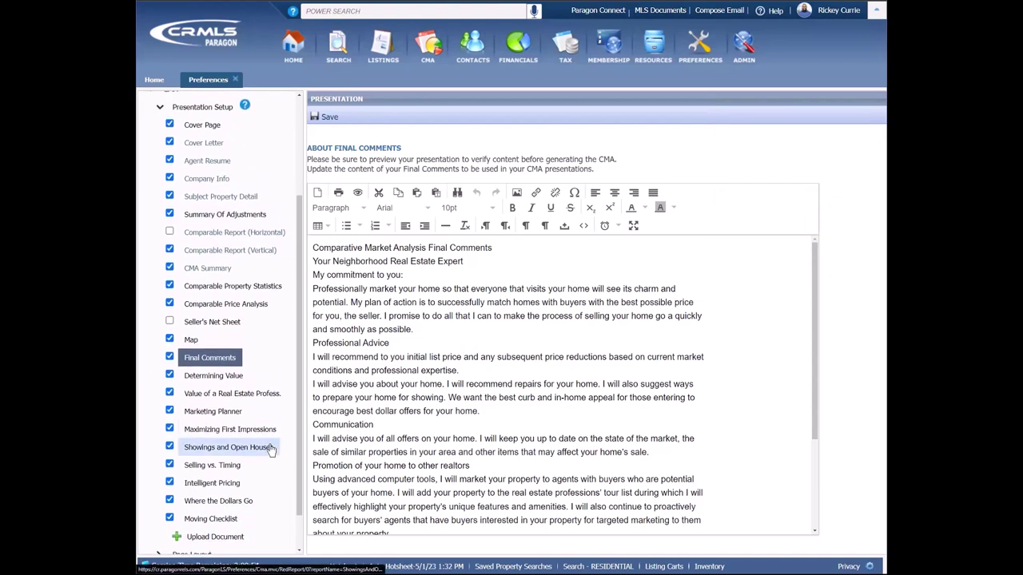
{"action": "scroll", "coordinate": [270, 450], "scroll_direction": "up", "scroll_amount": 1}
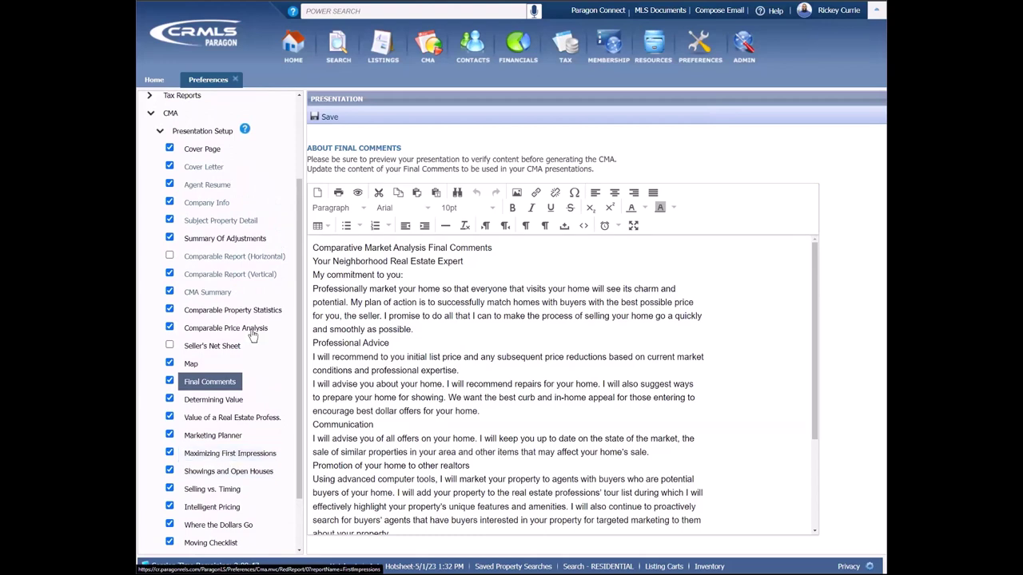
{"action": "left_click", "coordinate": [202, 132]}
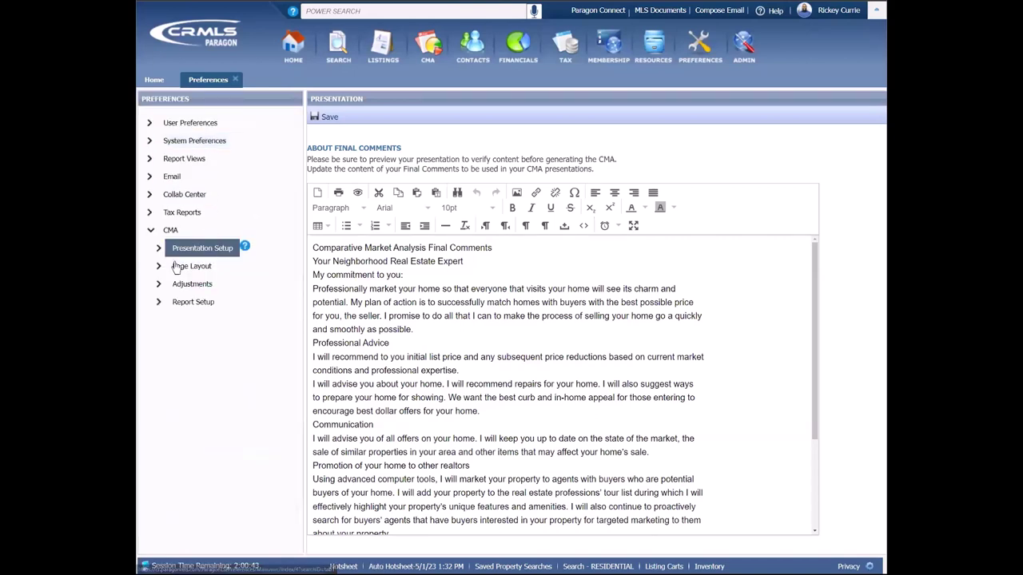
Step: Review the Page Layout preferences: presentation theme, footer and disclaimer settings
{"action": "left_click", "coordinate": [180, 269]}
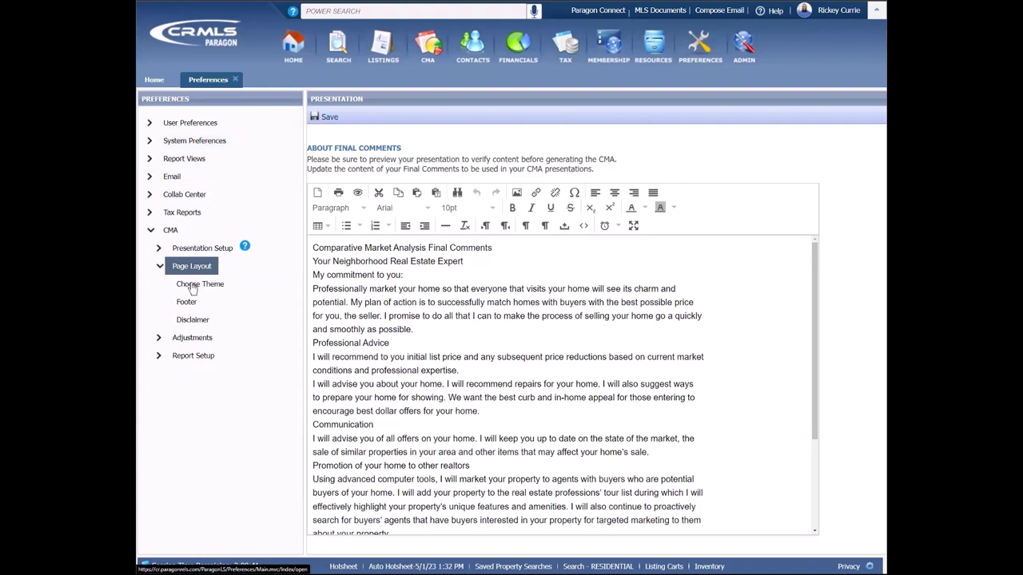
{"action": "left_click", "coordinate": [191, 286]}
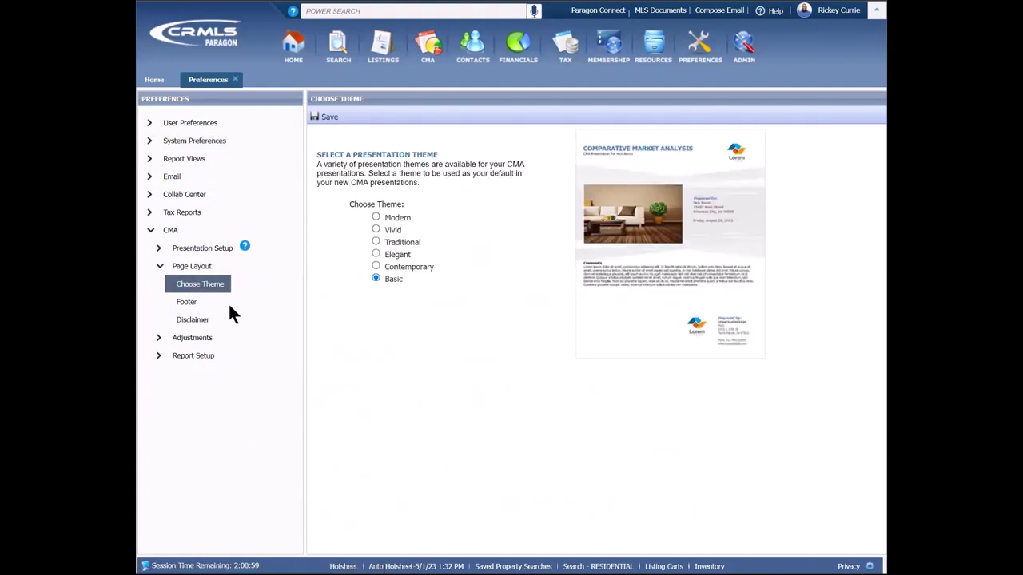
{"action": "left_click", "coordinate": [198, 301]}
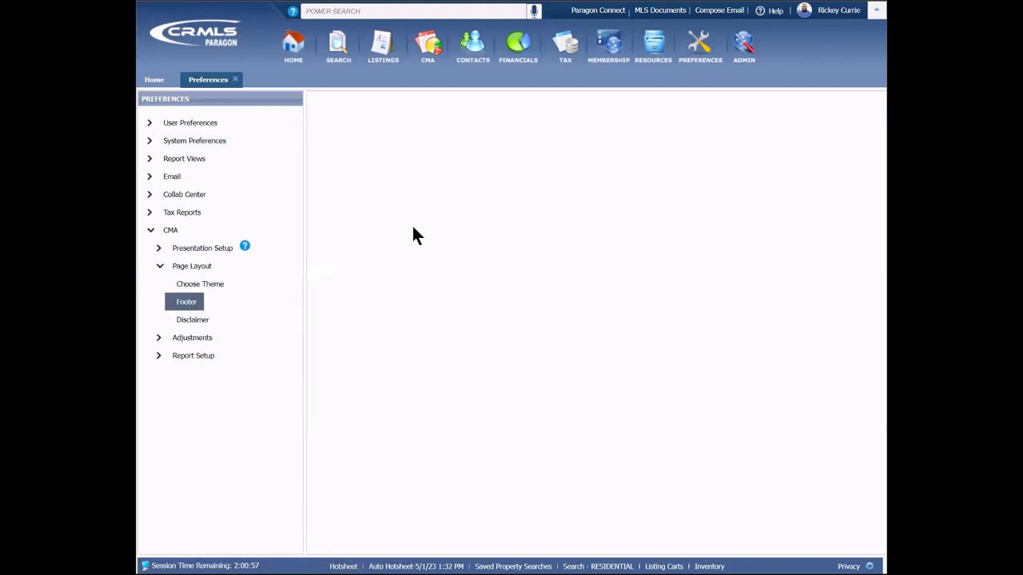
{"action": "left_click", "coordinate": [196, 320]}
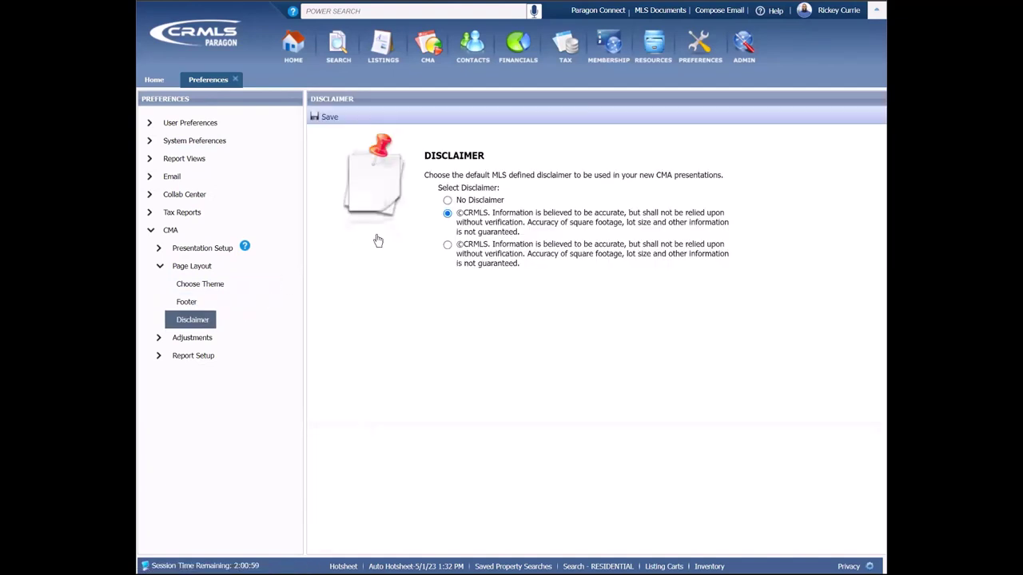
Step: Review the Adjustments preferences, including saved CMA adjustments and calculated adjustments
{"action": "left_click", "coordinate": [194, 269]}
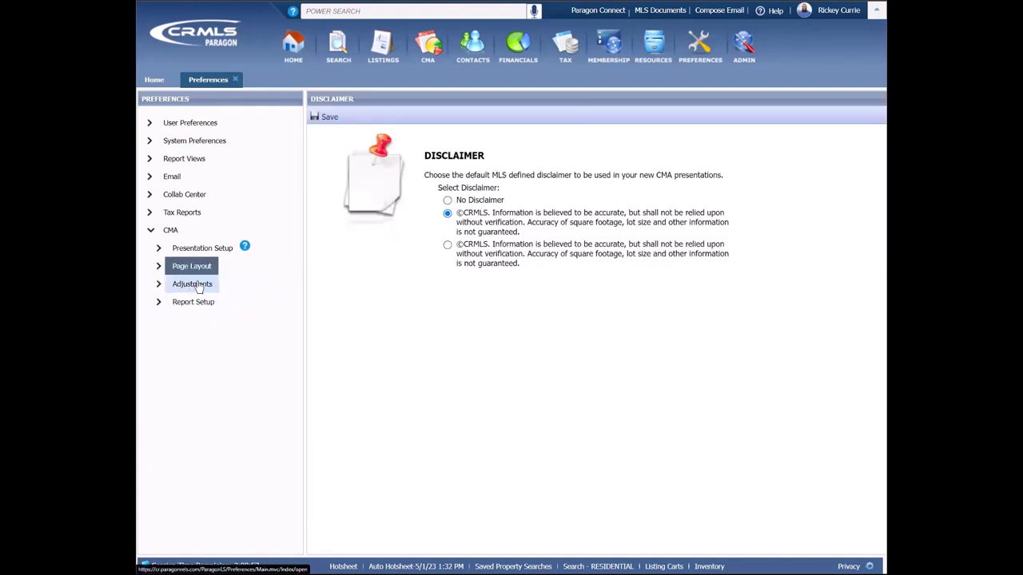
{"action": "left_click", "coordinate": [196, 286]}
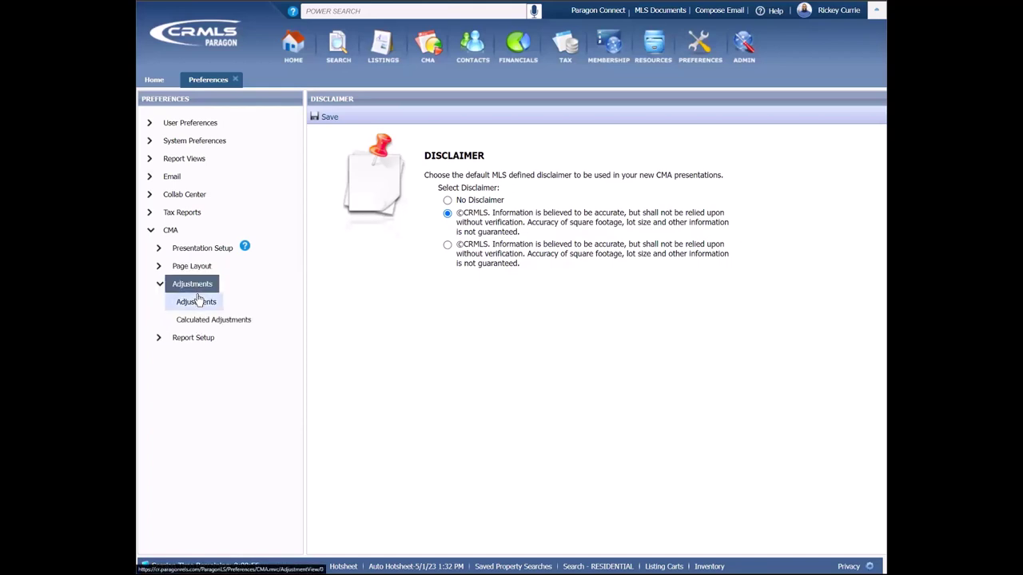
{"action": "left_click", "coordinate": [199, 301]}
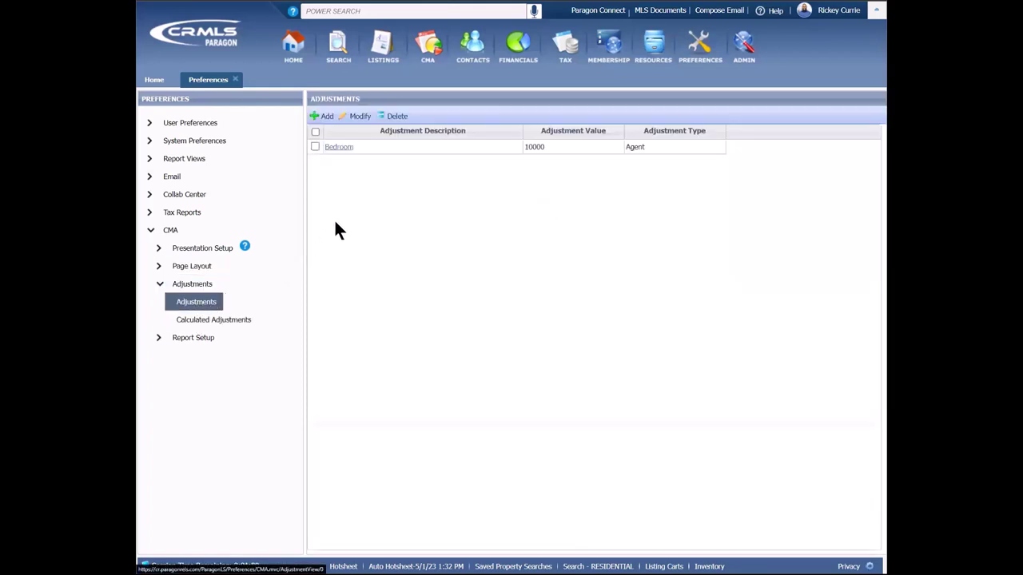
{"action": "left_click", "coordinate": [229, 321]}
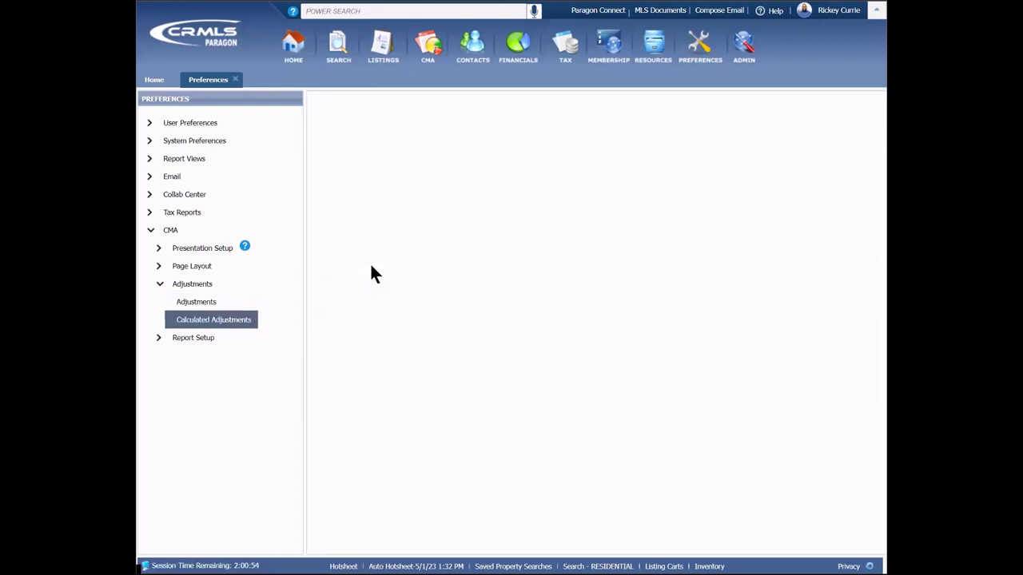
Step: Step through the Report Setup preferences: Vertical/Quick View, Summary, Spreadsheet and Horizontal View
{"action": "left_click", "coordinate": [198, 285]}
{"action": "left_click", "coordinate": [198, 303]}
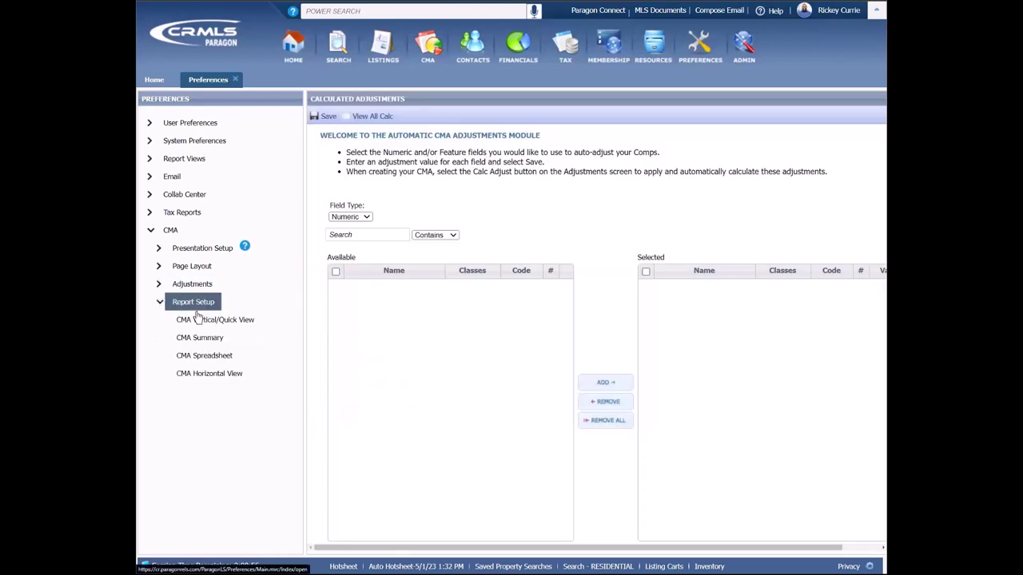
{"action": "left_click", "coordinate": [216, 324]}
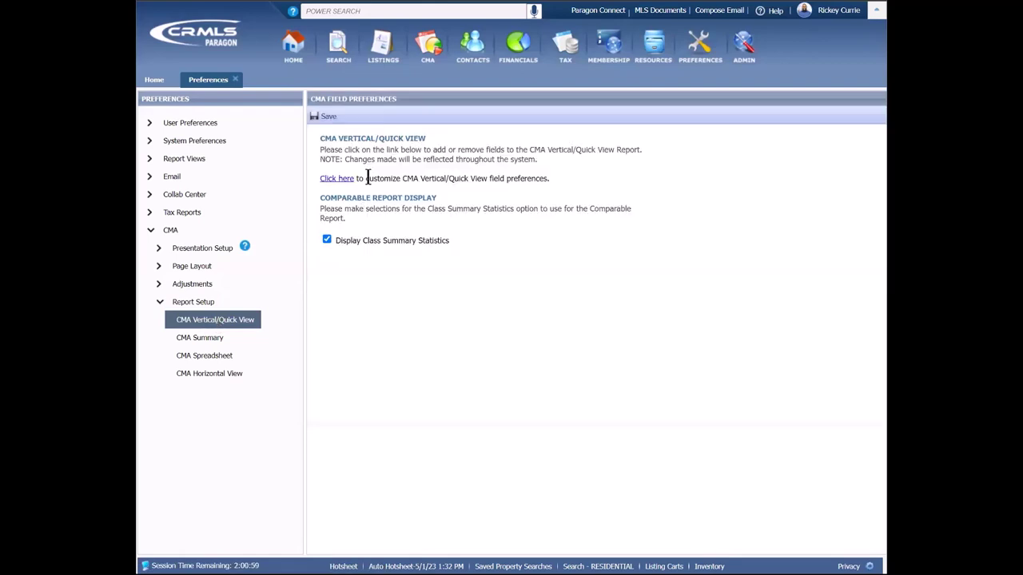
{"action": "left_click", "coordinate": [237, 336]}
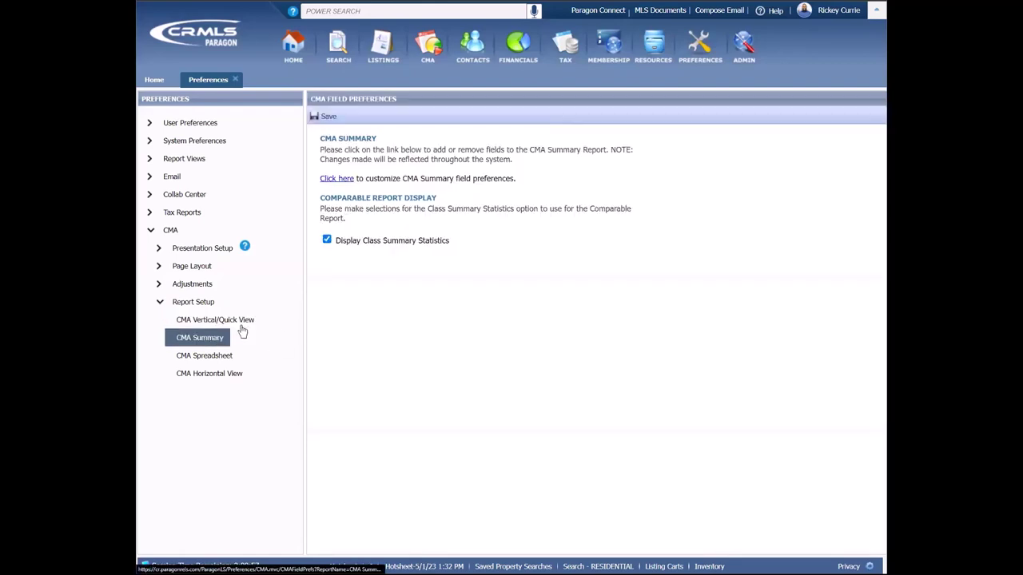
{"action": "left_click", "coordinate": [217, 361]}
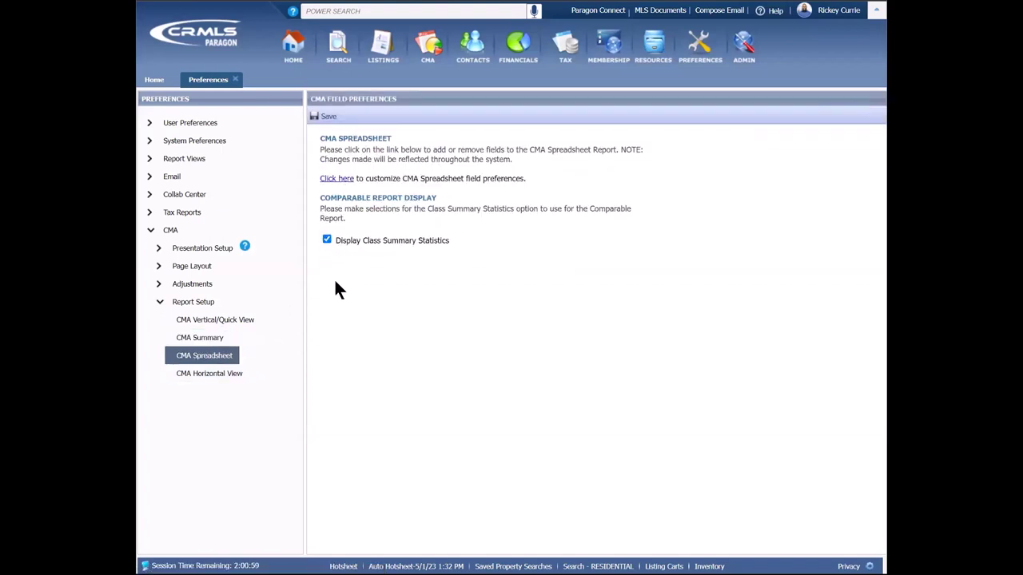
{"action": "left_click", "coordinate": [227, 374]}
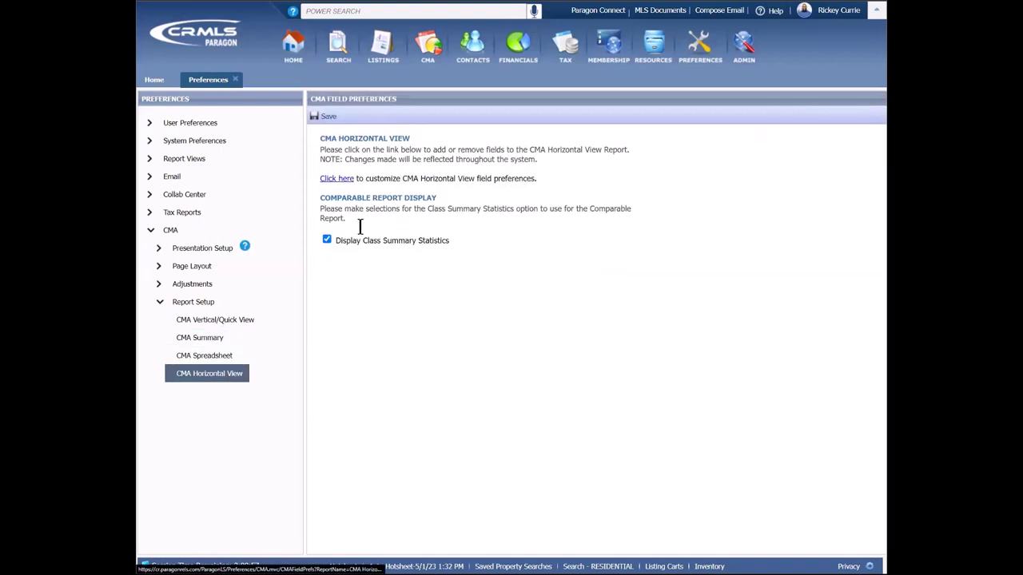